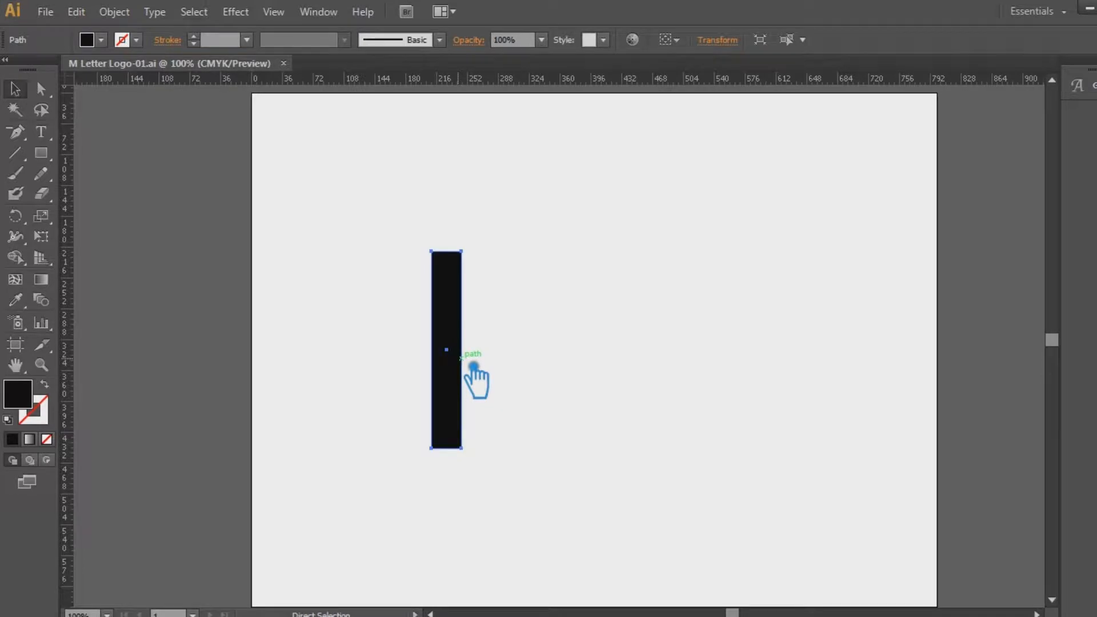
pyautogui.click(472, 361)
pyautogui.press('v')
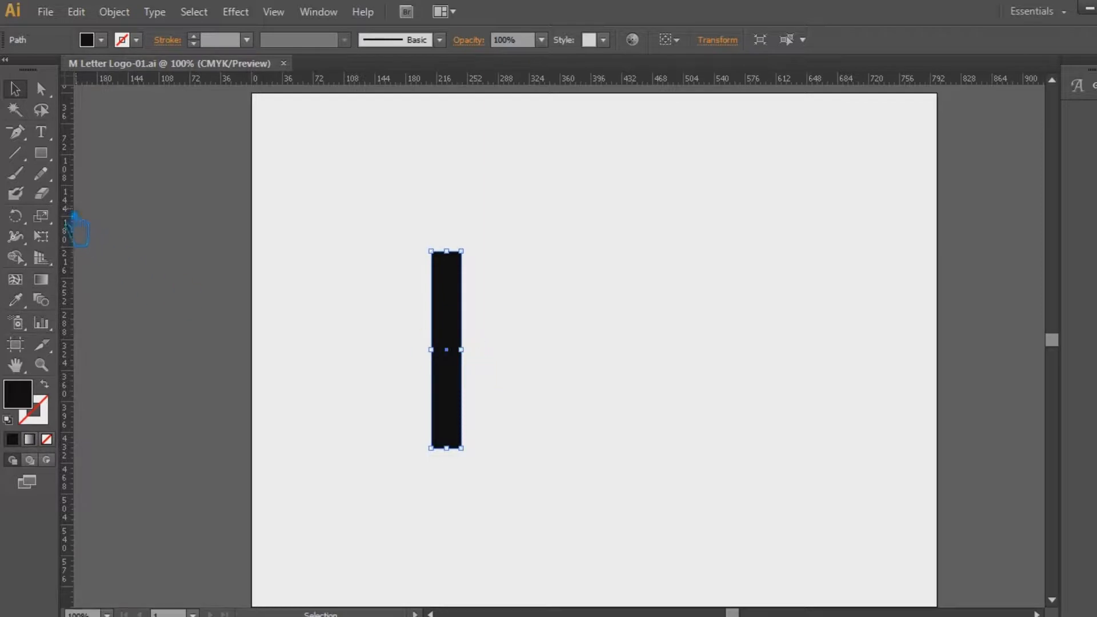
pyautogui.click(15, 216)
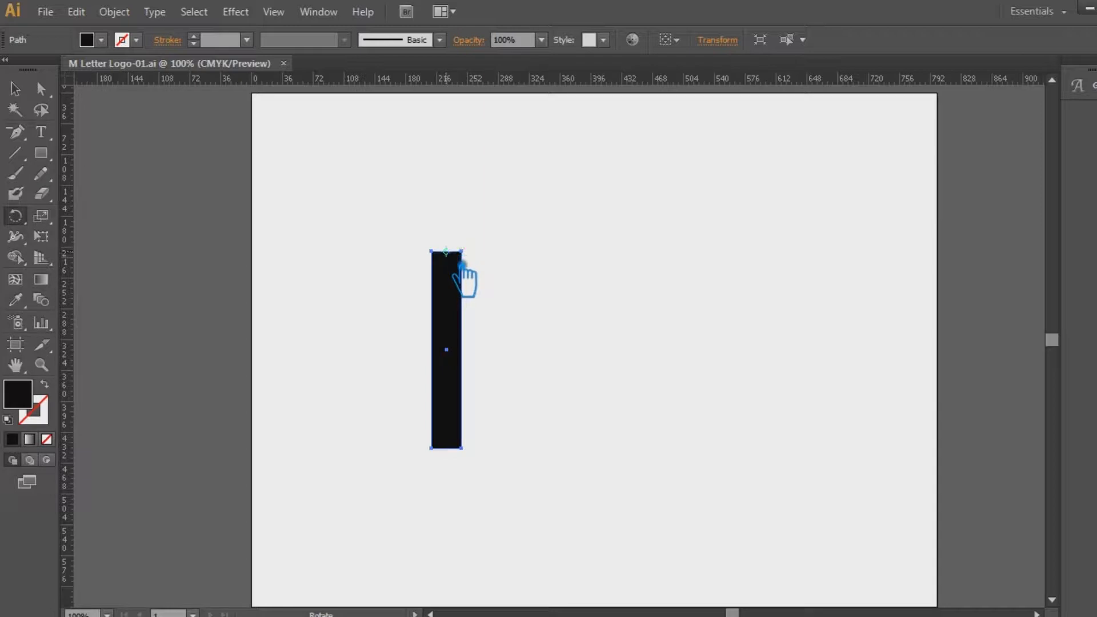
pyautogui.moveTo(481, 420); pyautogui.dragTo(526, 397)
pyautogui.hotkey('ctrl', 'z')
# Duplicate the vertical bar in place and shorten the copy from below to about three-fifths of its height
pyautogui.click(23, 94)
pyautogui.click(612, 285)
pyautogui.click(448, 322)
pyautogui.press('v')
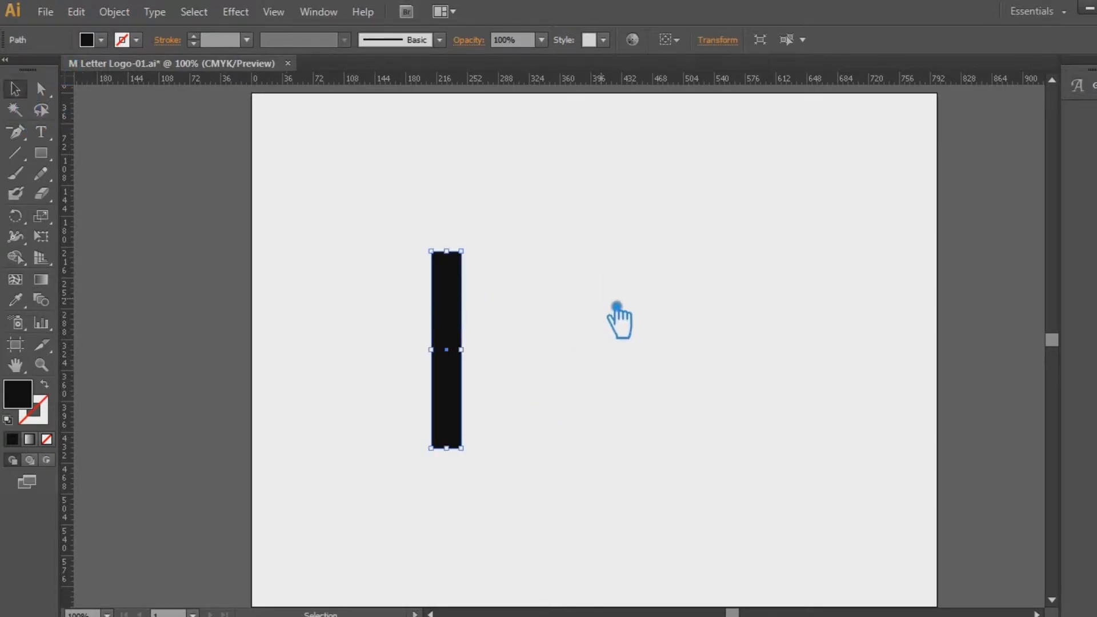
pyautogui.moveTo(465, 448); pyautogui.dragTo(459, 377)
# Rotate the short bar about its top centre by about 45° so it slopes down to the right
pyautogui.click(40, 88)
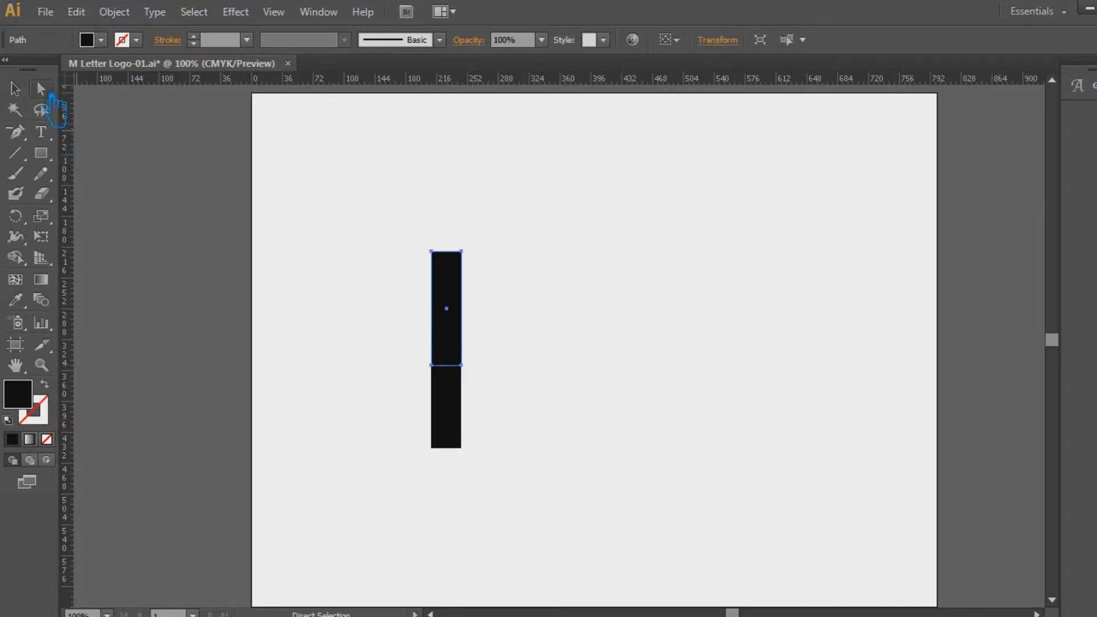
pyautogui.press('r')
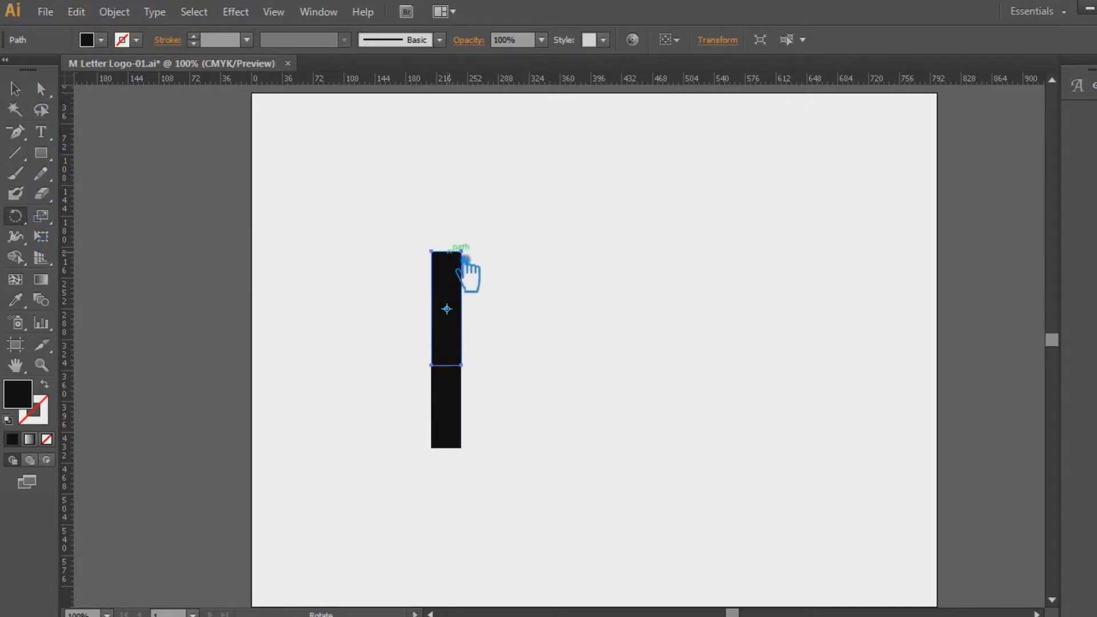
pyautogui.click(447, 251)
pyautogui.moveTo(471, 362); pyautogui.dragTo(551, 334)
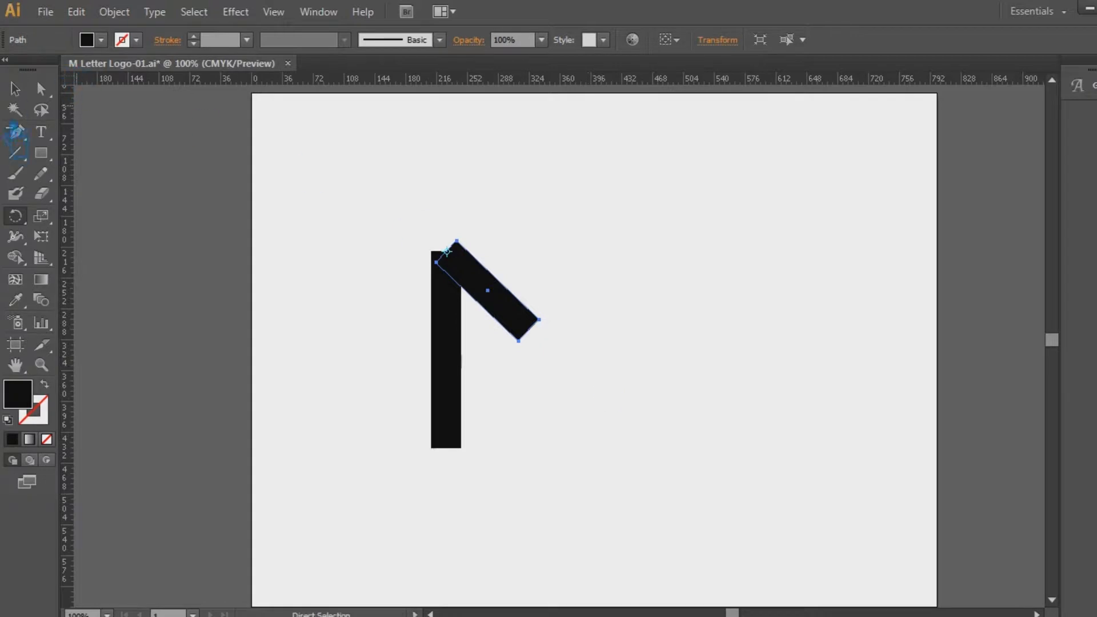
pyautogui.click(15, 89)
pyautogui.click(675, 298)
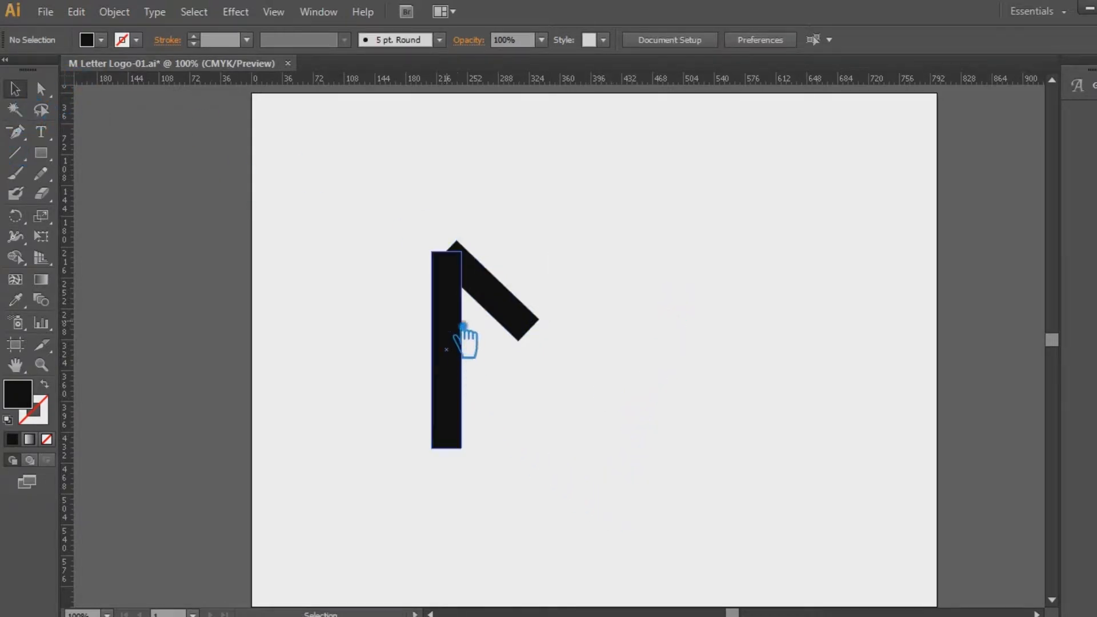
# Unite the vertical bar and the slanted bar into a single shape with Pathfinder
pyautogui.click(460, 311)
pyautogui.hotkey('ctrl', '+')
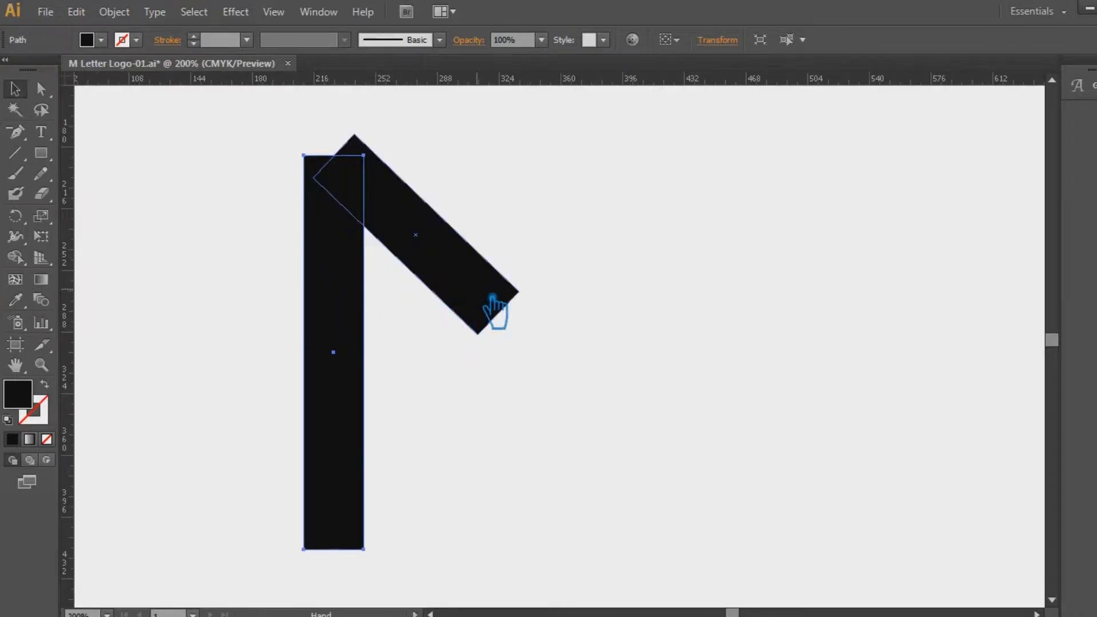
pyautogui.moveTo(497, 306); pyautogui.dragTo(578, 421)
pyautogui.click(573, 314)
pyautogui.click(478, 345)
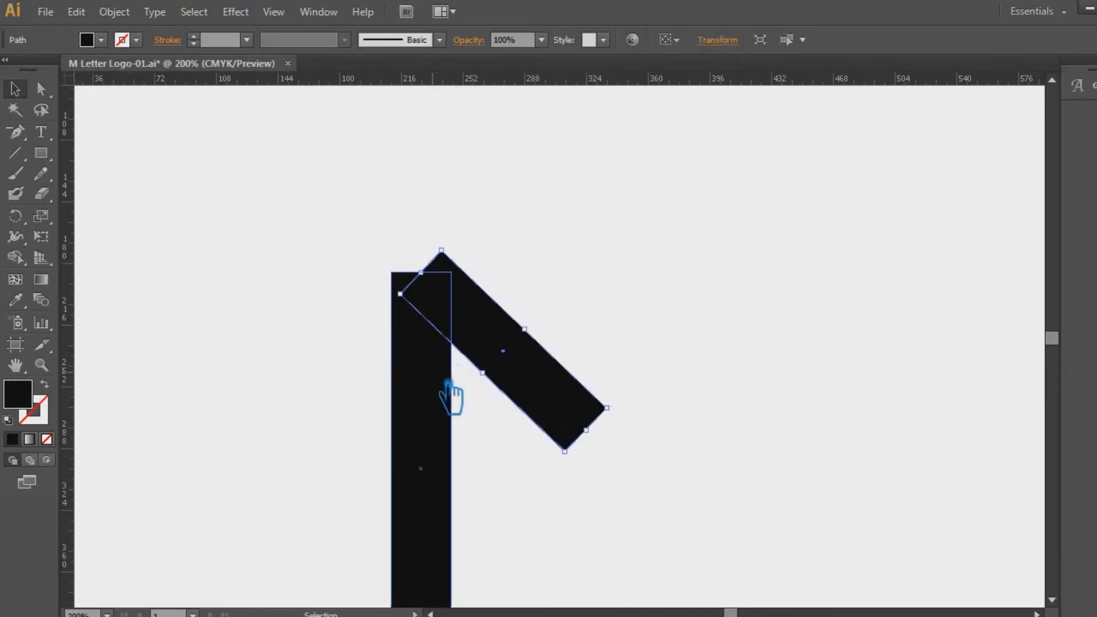
pyautogui.keyDown('shift'); pyautogui.click(444, 391); pyautogui.keyUp('shift')
pyautogui.hotkey('ctrl', 'shift', 'F9')
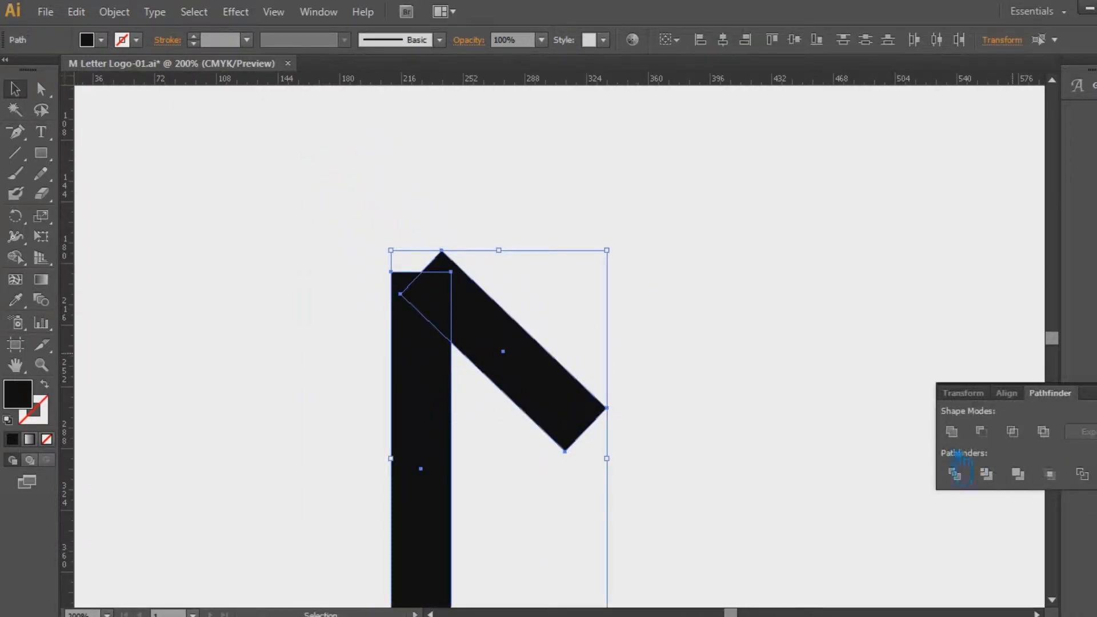
pyautogui.click(952, 431)
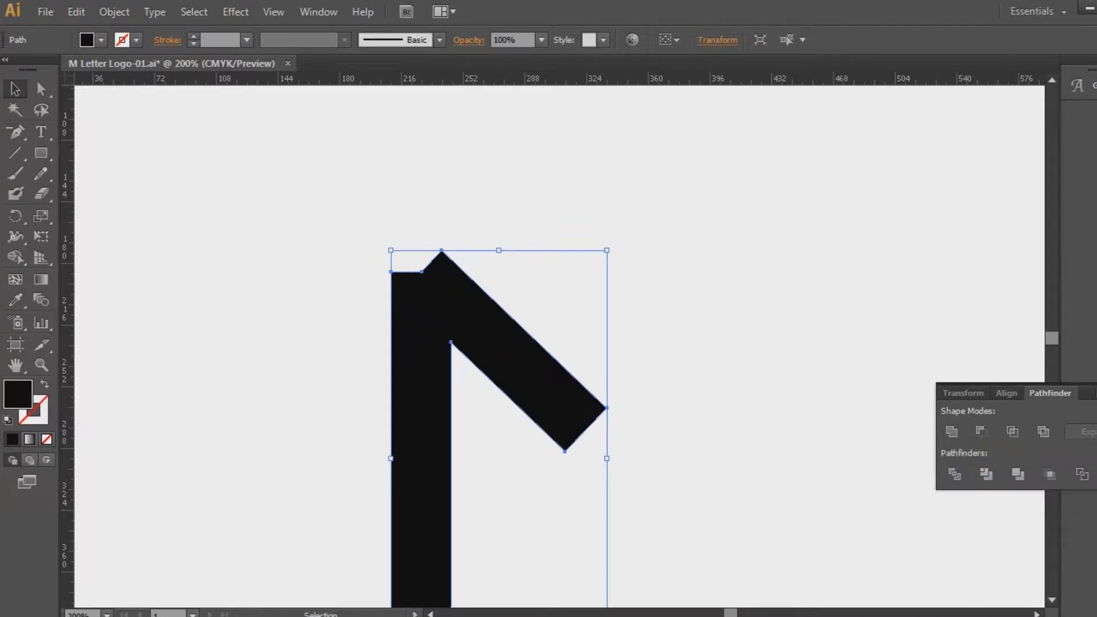
pyautogui.hotkey('ctrl', 'shift', 'F9')
# Delete the anchor point in the notch at the shape's top so the edge becomes one straight slope
pyautogui.click(16, 133)
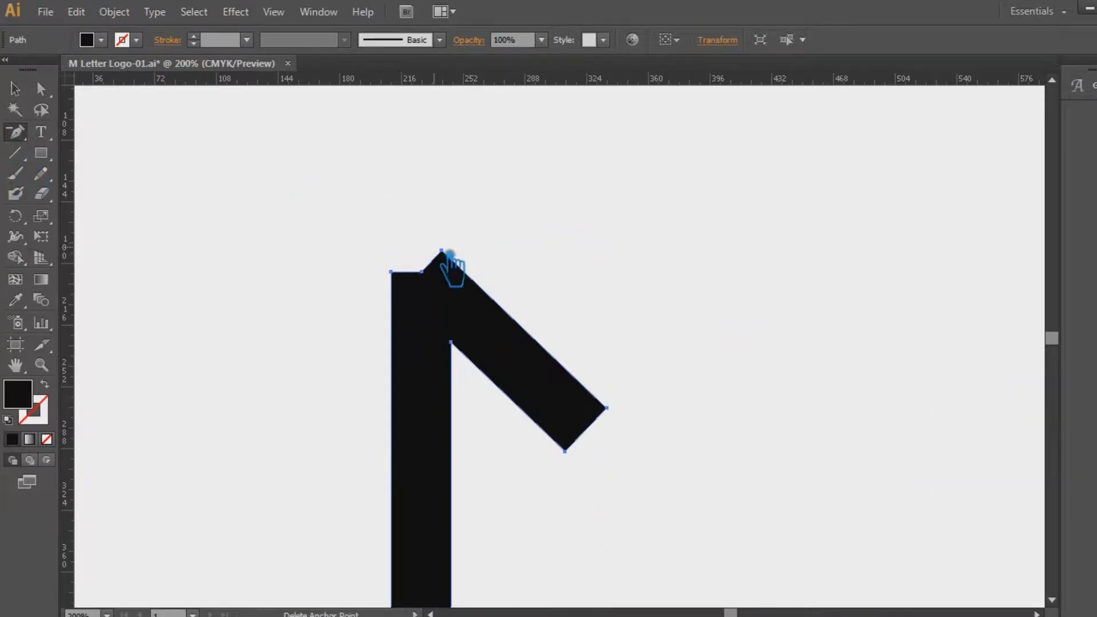
pyautogui.click(422, 271)
pyautogui.click(16, 88)
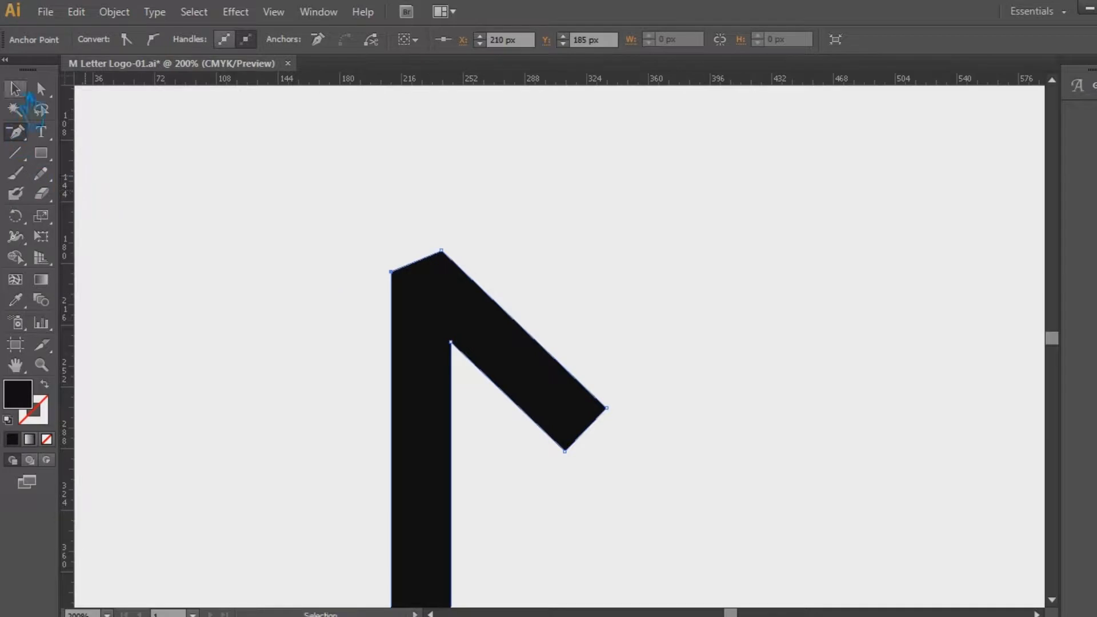
pyautogui.click(581, 282)
pyautogui.hotkey('ctrl', '-')
pyautogui.hotkey('ctrl', '-')
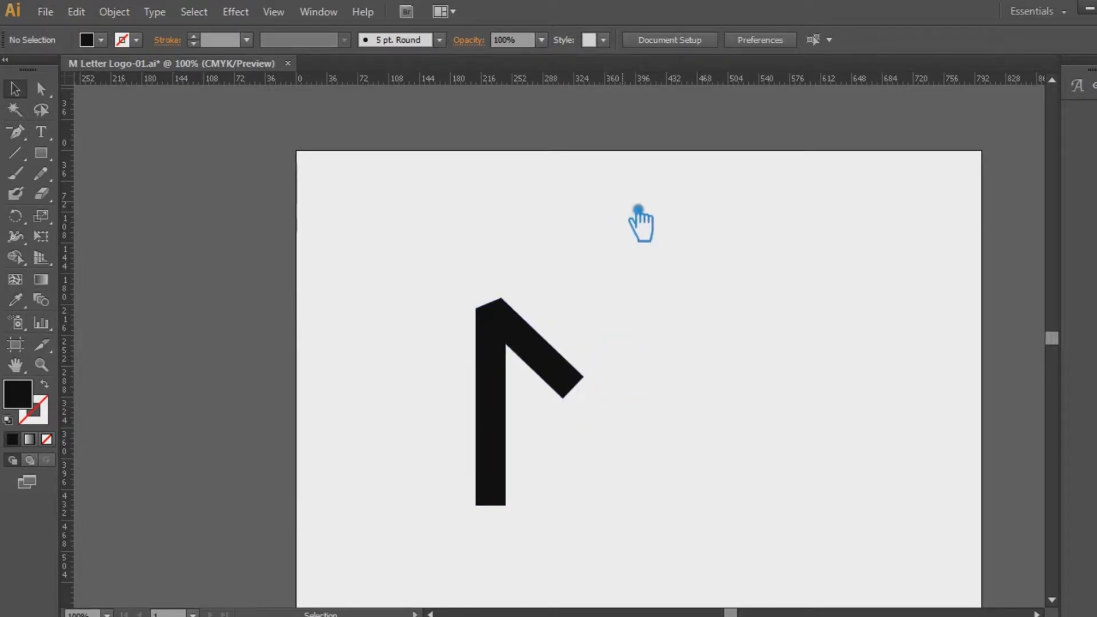
# Create a mirrored copy of the shape across the vertical axis
pyautogui.click(542, 347)
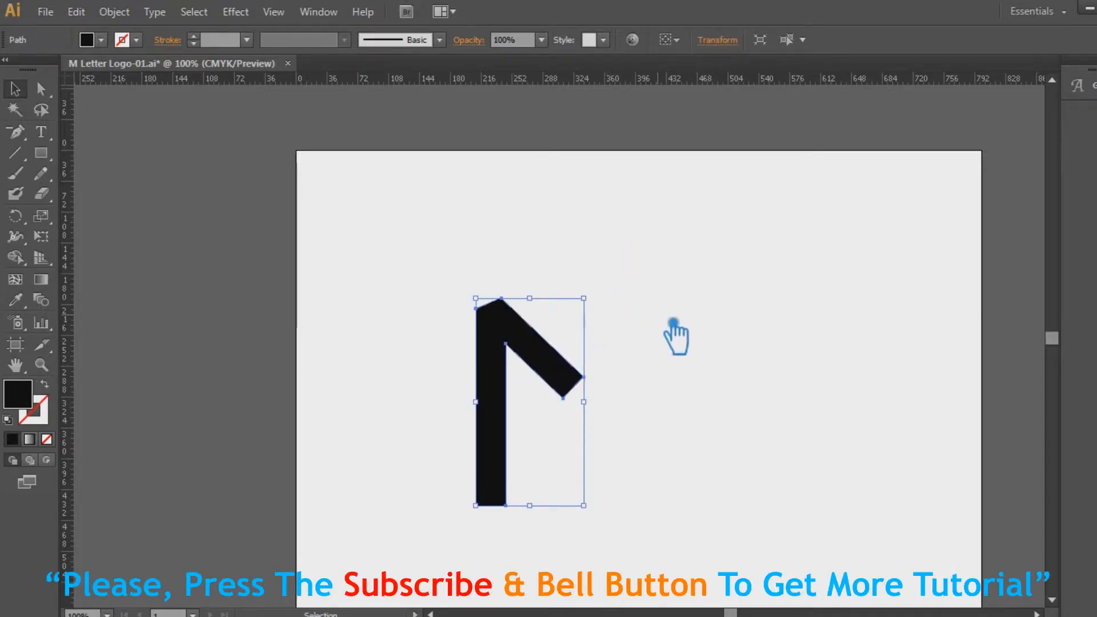
pyautogui.press('a')
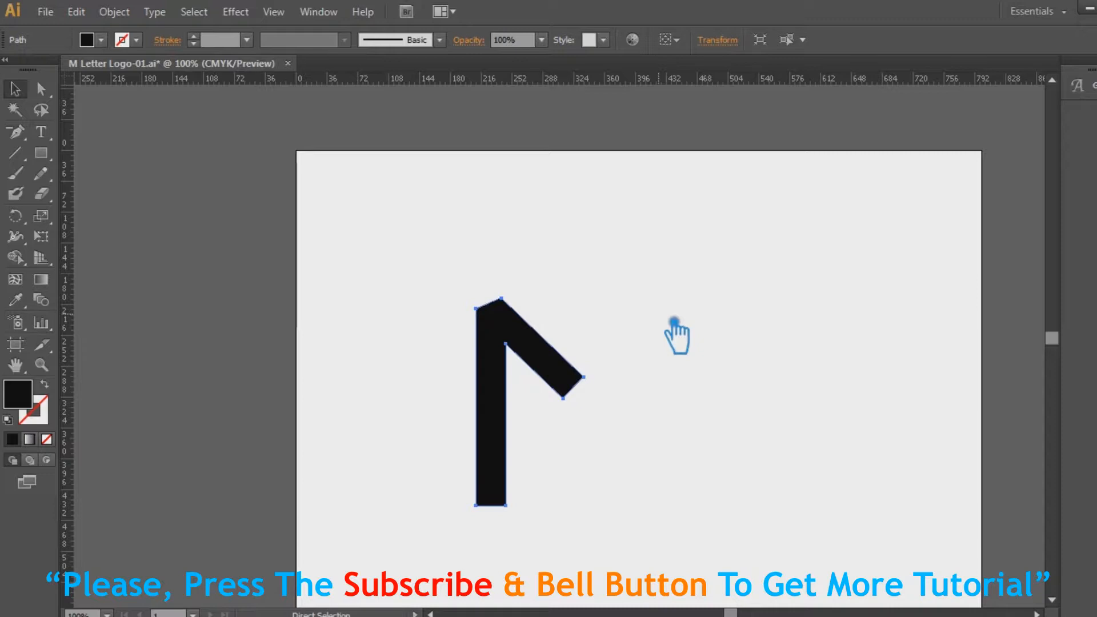
pyautogui.press('v')
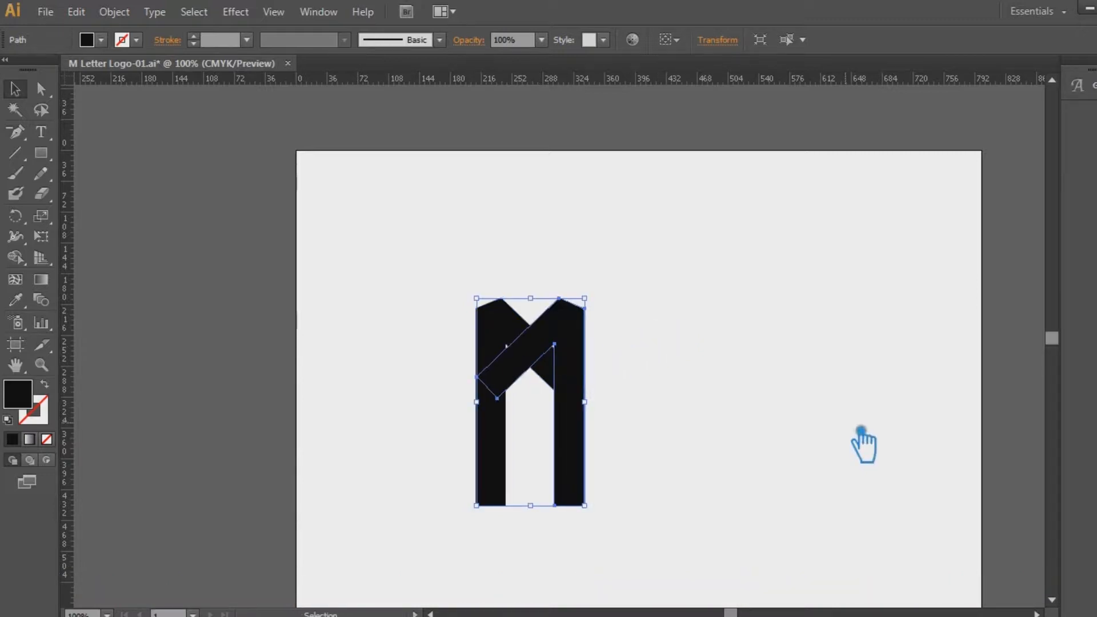
# Move the mirrored copy horizontally to the right until the two slanted ends overlap and form an M
pyautogui.press('Right')
pyautogui.press('Right')
pyautogui.press('Right')
pyautogui.press('Right')
pyautogui.press('Right')
pyautogui.press('Right')
pyautogui.press('Right')
pyautogui.press('Right')
pyautogui.press('Right')
pyautogui.press('Right')
pyautogui.press('Right')
pyautogui.press('Right')
pyautogui.press('Right')
pyautogui.press('Right')
pyautogui.press('Right')
pyautogui.press('Right')
pyautogui.press('Right')
pyautogui.press('Right')
pyautogui.press('Right')
pyautogui.press('Right')
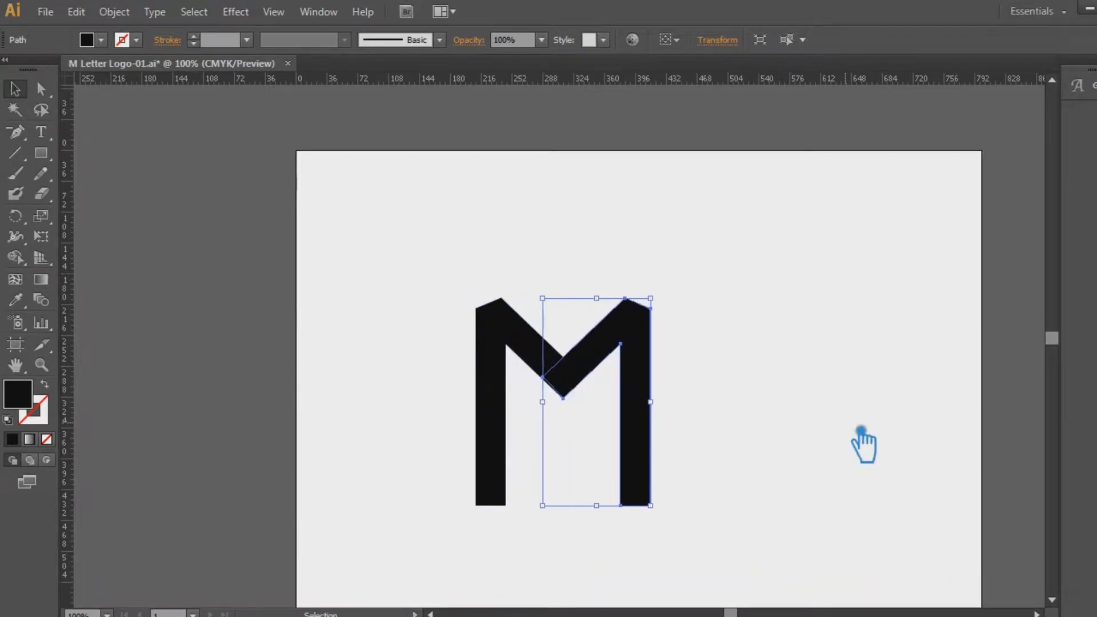
# Move the left corner anchor of the right shape's slanted end onto the left stroke's lower edge, at about X 286.75, Y 266.08 px
pyautogui.hotkey('ctrl', '+')
pyautogui.hotkey('ctrl', '+')
pyautogui.hotkey('ctrl', '+')
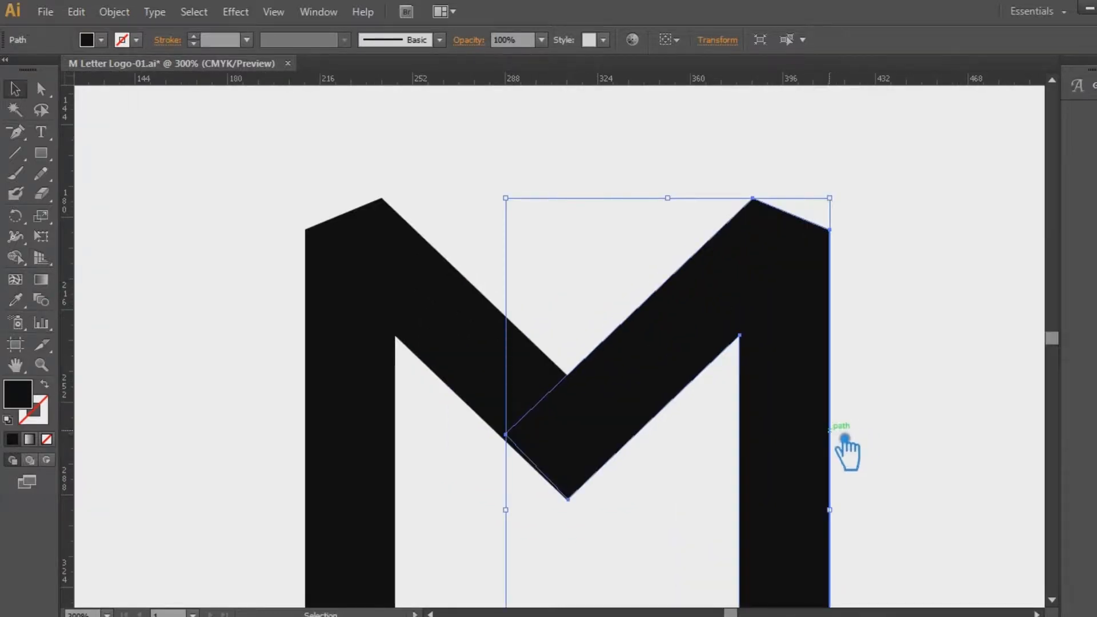
pyautogui.hotkey('ctrl', '+')
pyautogui.hotkey('ctrl', '+')
pyautogui.press('space')
pyautogui.moveTo(732, 425); pyautogui.dragTo(730, 245)
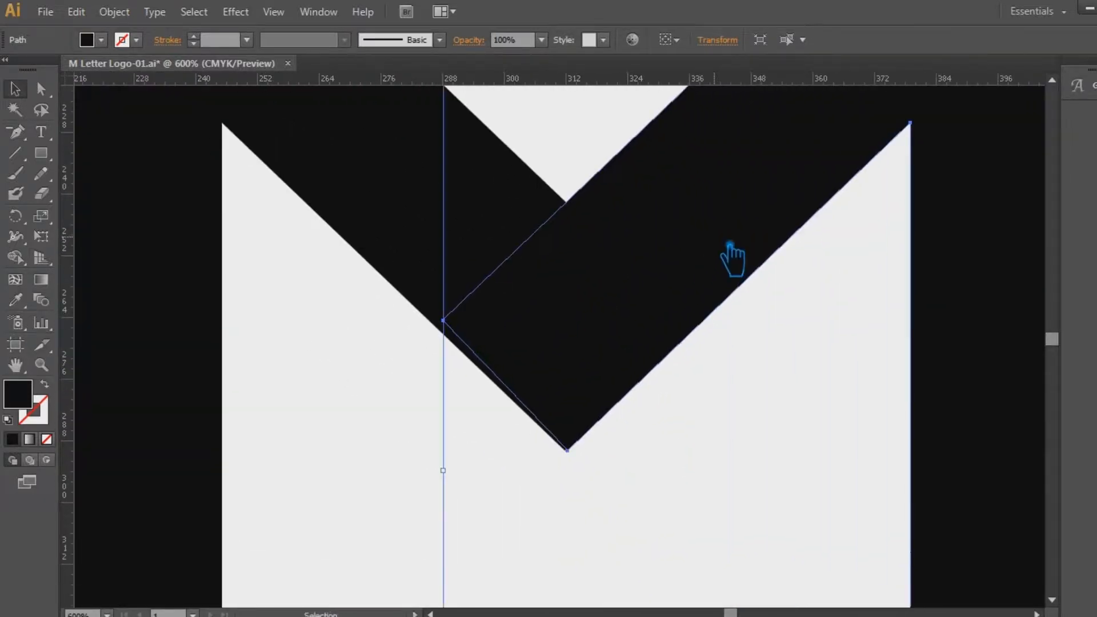
pyautogui.click(42, 88)
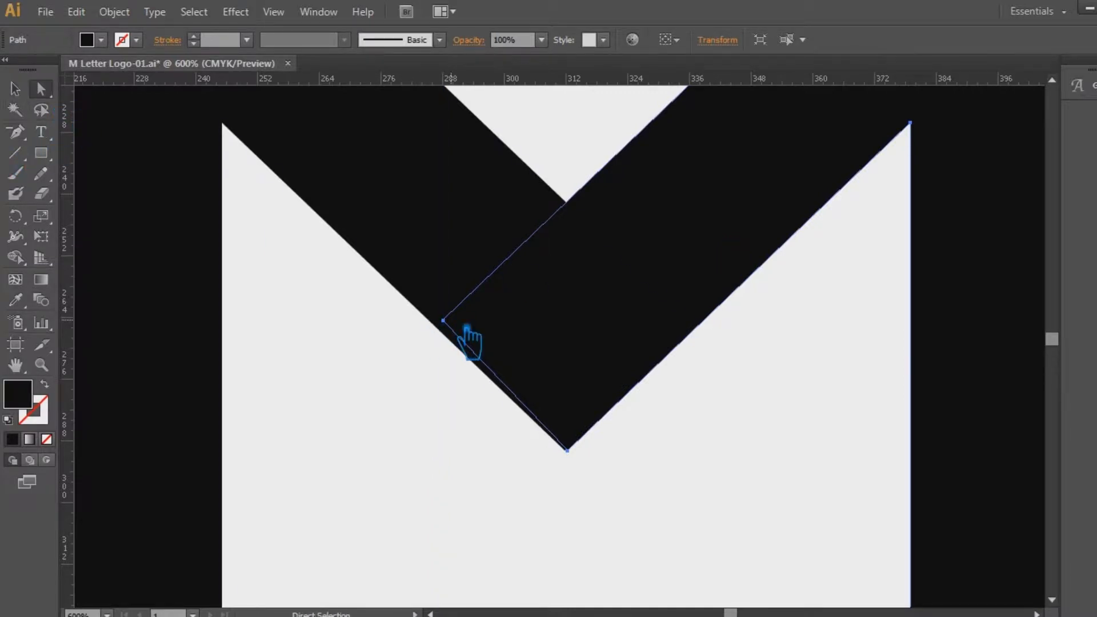
pyautogui.moveTo(443, 321); pyautogui.dragTo(439, 325)
pyautogui.hotkey('ctrl', 'z')
pyautogui.click(444, 321)
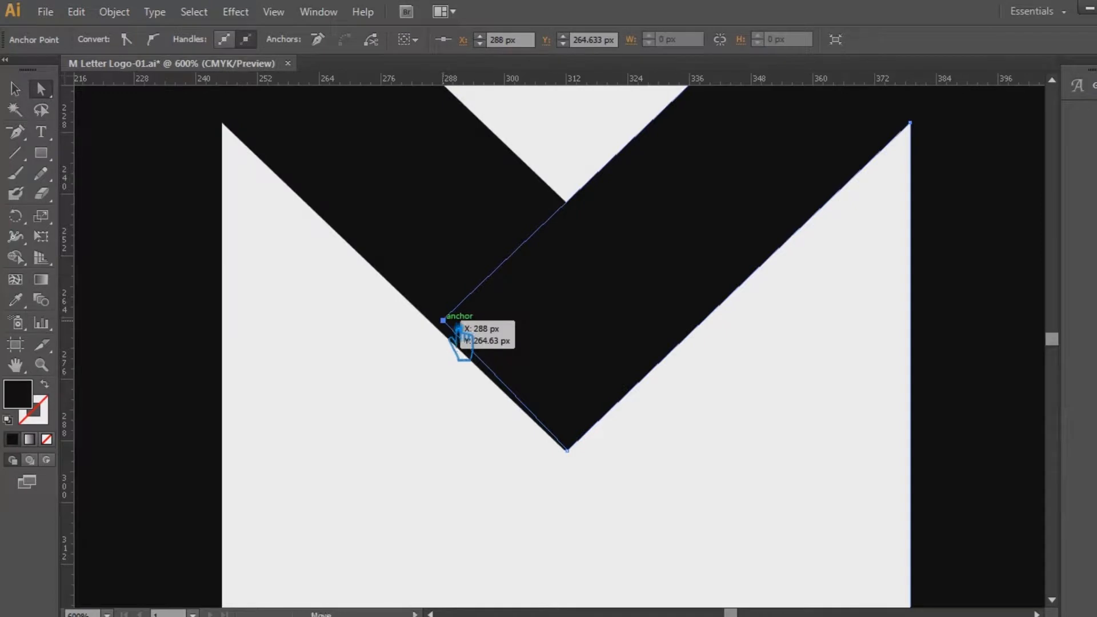
pyautogui.moveTo(460, 339); pyautogui.dragTo(453, 327)
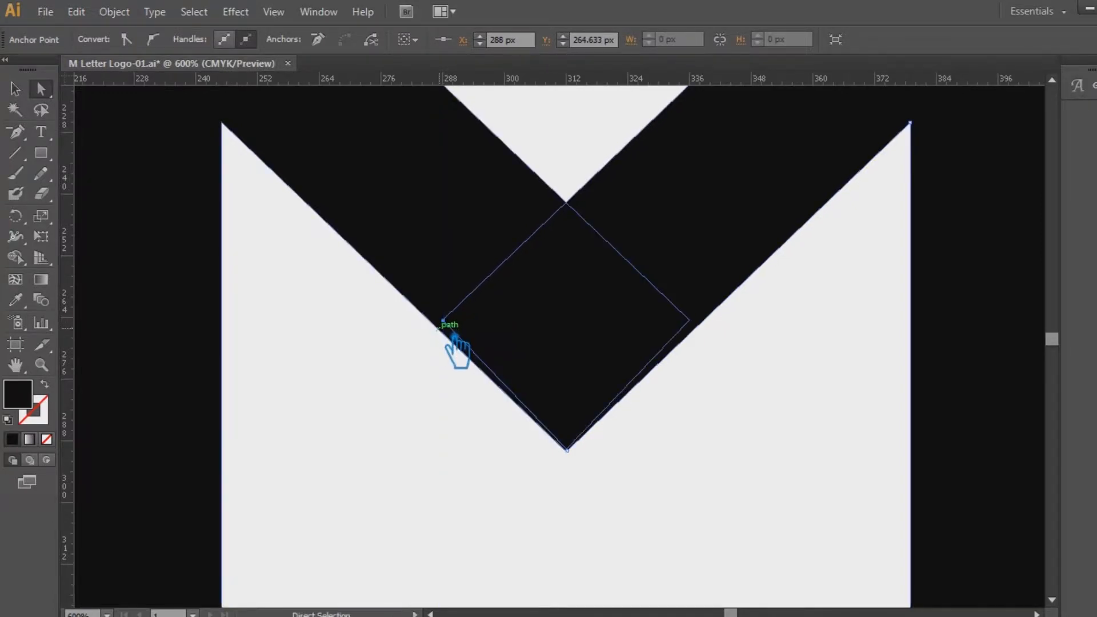
pyautogui.moveTo(455, 332); pyautogui.dragTo(452, 336)
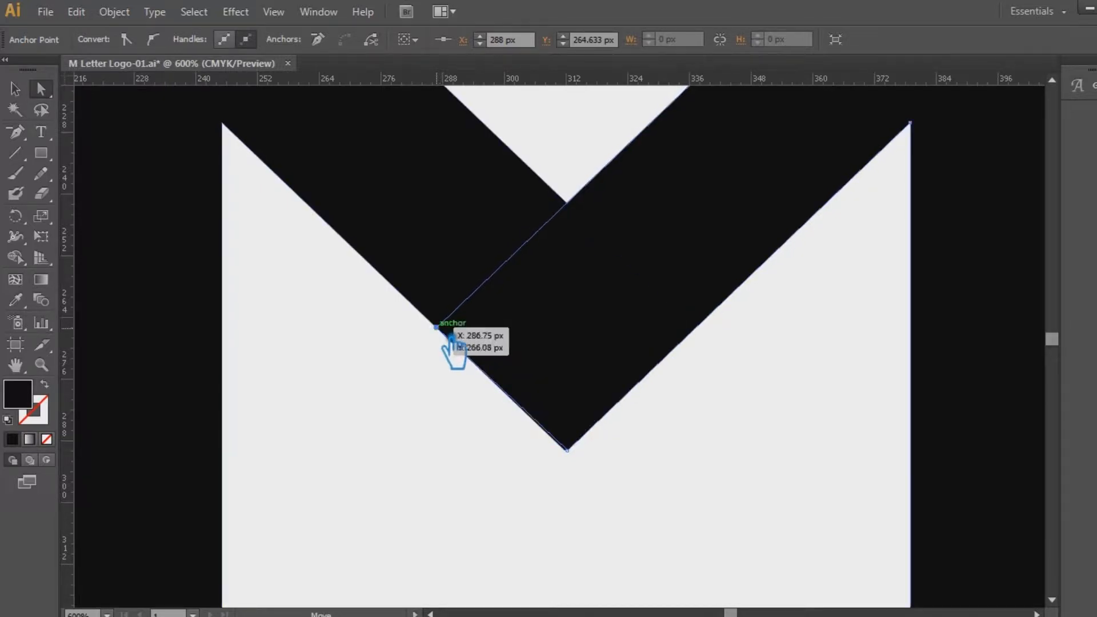
# Fine-tune the right shape's lowest anchor point at the middle of the M to about X 311.7, Y 289.9 px
pyautogui.hotkey('ctrl', '=')
pyautogui.hotkey('ctrl', '=')
pyautogui.hotkey('ctrl', '=')
pyautogui.moveTo(499, 383); pyautogui.dragTo(522, 32)
pyautogui.moveTo(593, 392); pyautogui.dragTo(582, 392)
pyautogui.hotkey('ctrl', '-')
pyautogui.hotkey('ctrl', '-')
pyautogui.hotkey('ctrl', '-')
pyautogui.hotkey('ctrl', '-')
pyautogui.hotkey('ctrl', '-')
pyautogui.hotkey('ctrl', '-')
pyautogui.hotkey('ctrl', '-')
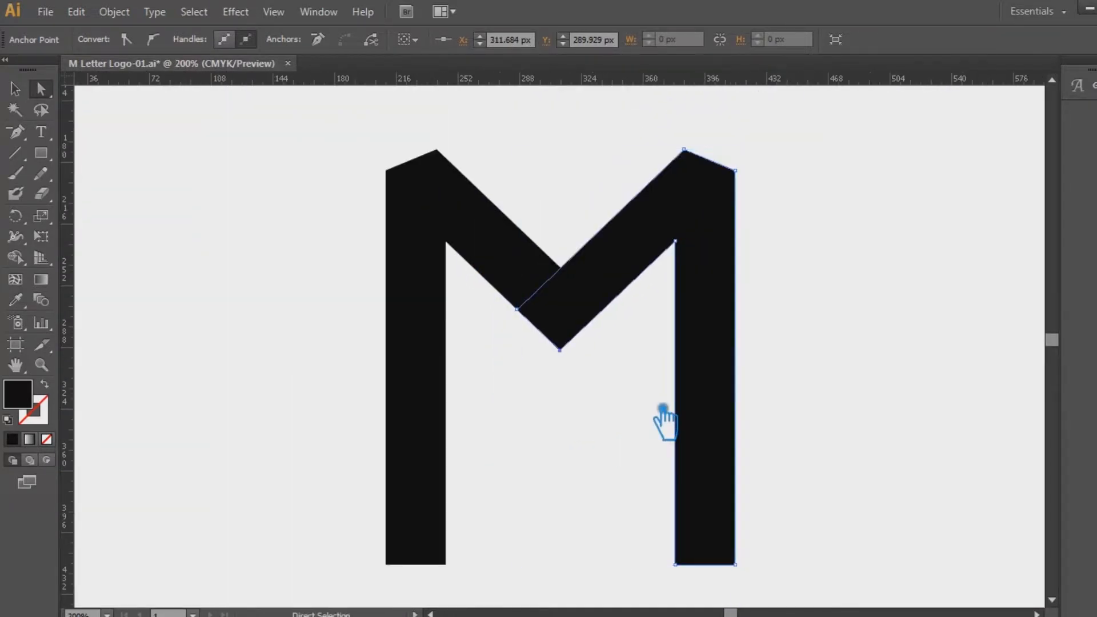
pyautogui.click(14, 89)
pyautogui.click(862, 271)
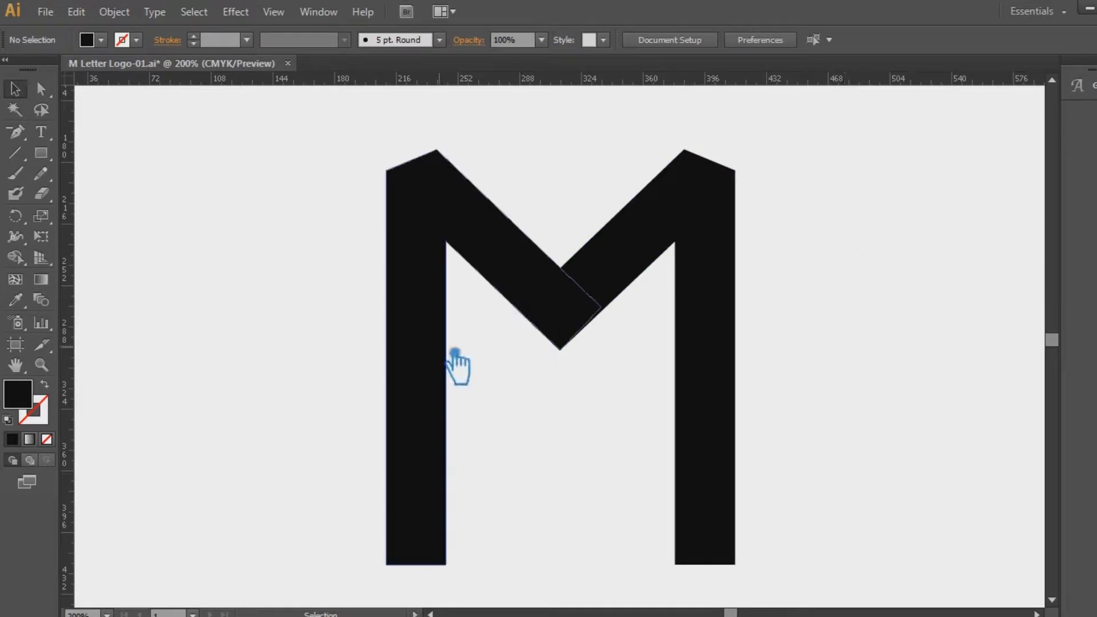
# Delete the left half of the M and create a vertically reflected copy of the corrected right half
pyautogui.click(467, 260)
pyautogui.press('Delete')
pyautogui.click(663, 251)
pyautogui.press('a')
pyautogui.press('v')
pyautogui.rightClick(719, 189)
pyautogui.moveTo(803, 415)
pyautogui.click(974, 475)
pyautogui.click(877, 429)
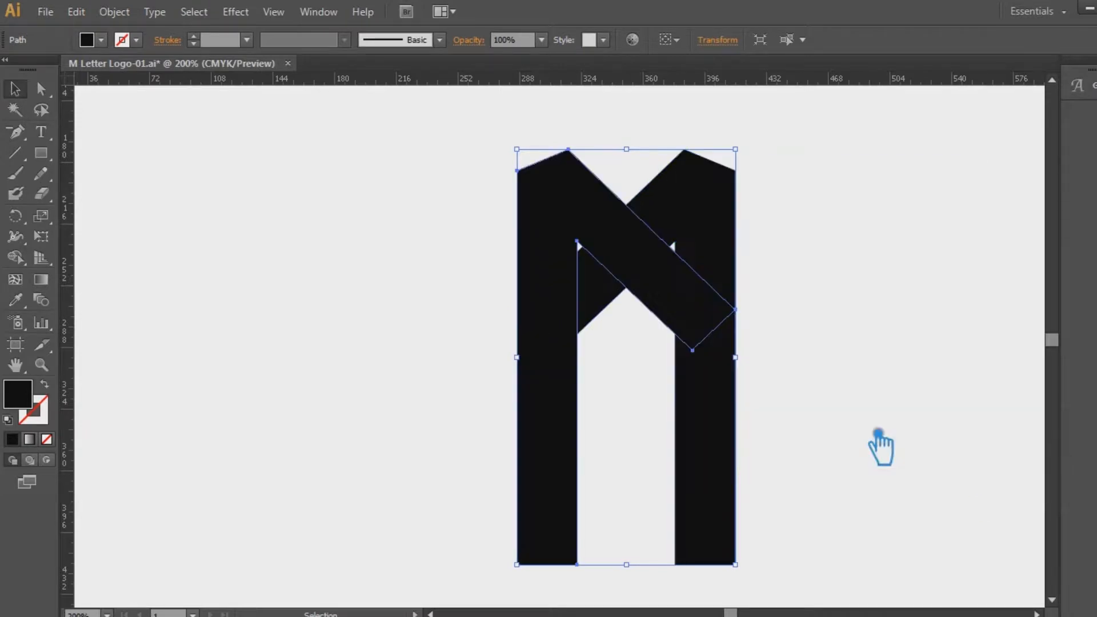
# Move the reflected copy to the left until its slanted end aligns with the right half and completes the M
pyautogui.press('Left')
pyautogui.press('Left')
pyautogui.press('Left')
pyautogui.press('Left')
pyautogui.press('Left')
pyautogui.press('Left')
pyautogui.press('Left')
pyautogui.press('Left')
pyautogui.press('Left')
pyautogui.press('Left')
pyautogui.press('Left')
pyautogui.press('Left')
pyautogui.press('Left')
pyautogui.press('Left')
pyautogui.press('Left')
pyautogui.press('Left')
pyautogui.press('Left')
pyautogui.press('Left')
pyautogui.press('Left')
pyautogui.press('Left')
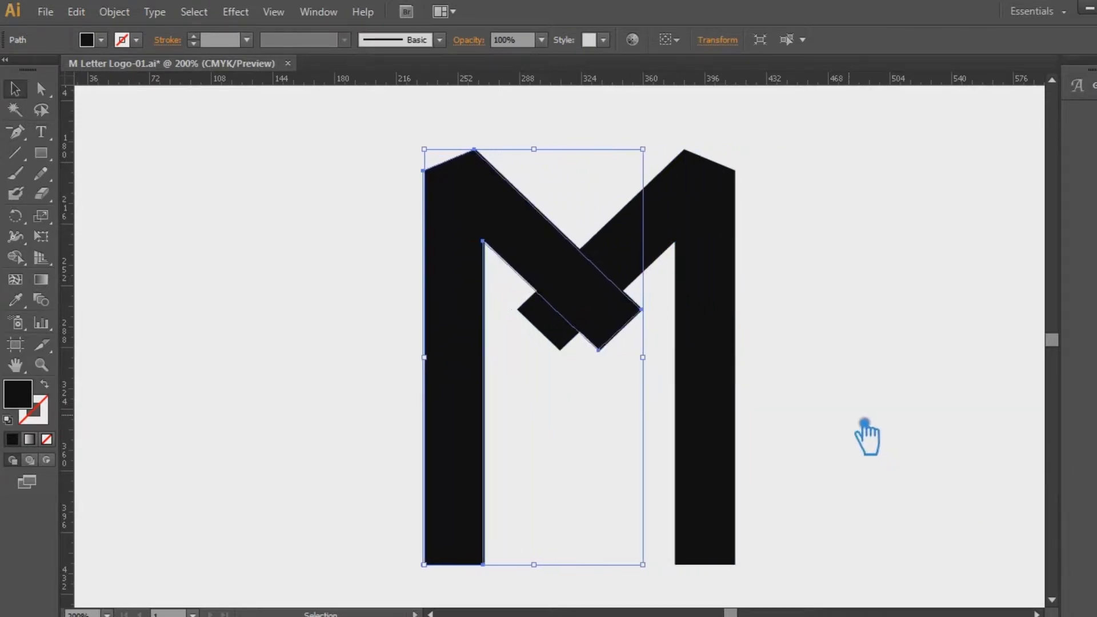
pyautogui.press('Left')
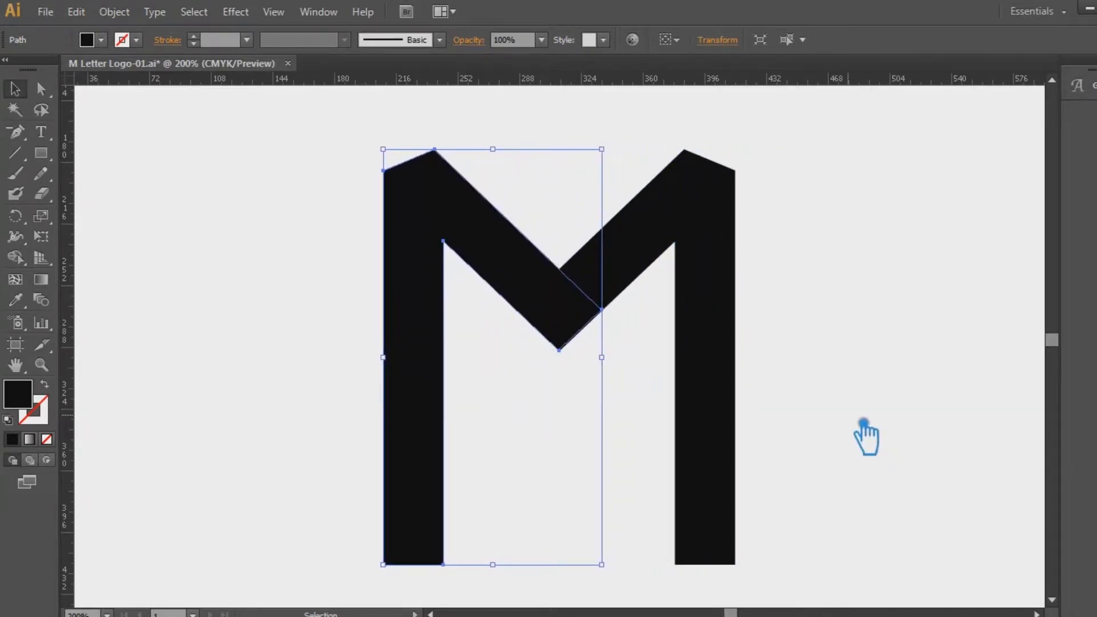
pyautogui.click(877, 379)
pyautogui.click(516, 269)
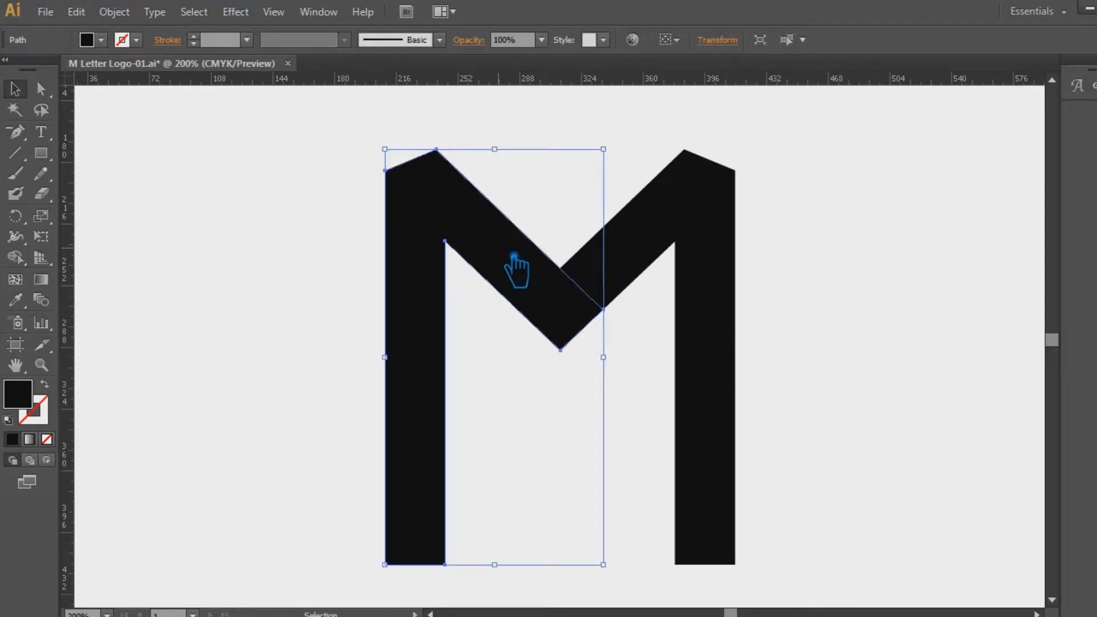
pyautogui.click(863, 275)
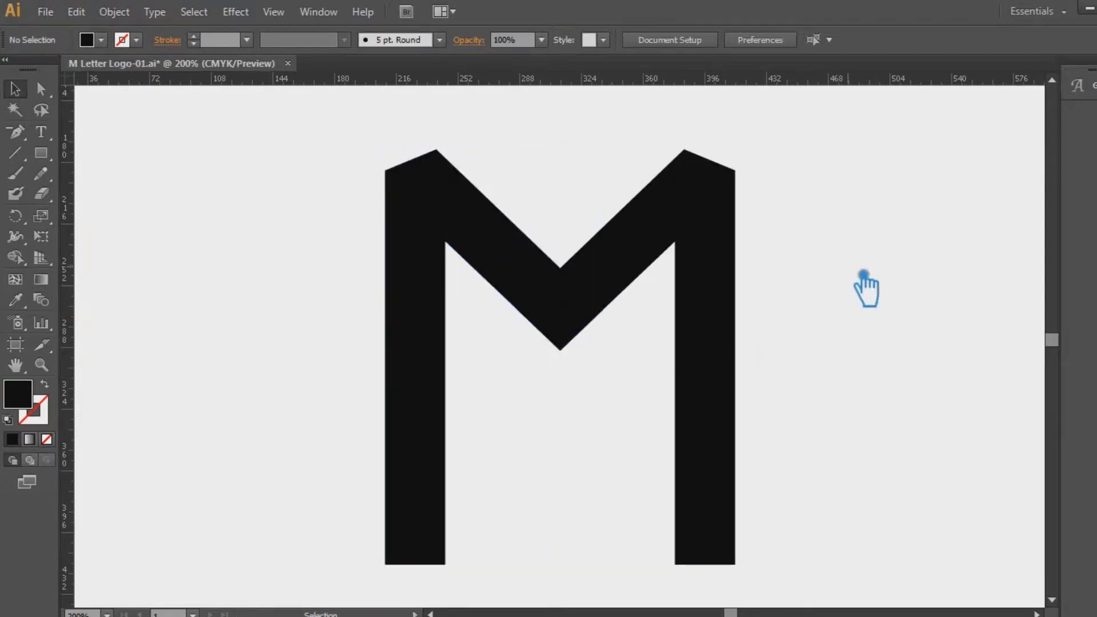
# Fill the left half of the M with the default linear white-to-black gradient
pyautogui.click(590, 293)
pyautogui.click(464, 226)
pyautogui.click(40, 279)
pyautogui.click(511, 268)
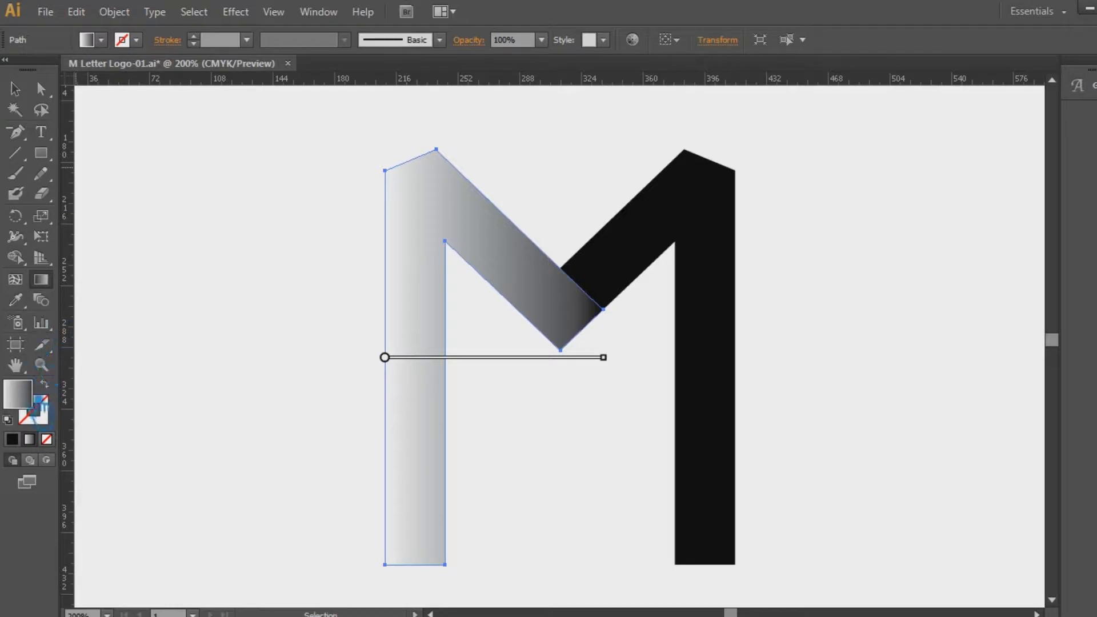
# Open the colour settings of the gradient's black end stop and switch them to RGB
pyautogui.hotkey('ctrl', 'F9')
pyautogui.doubleClick(1096, 324)
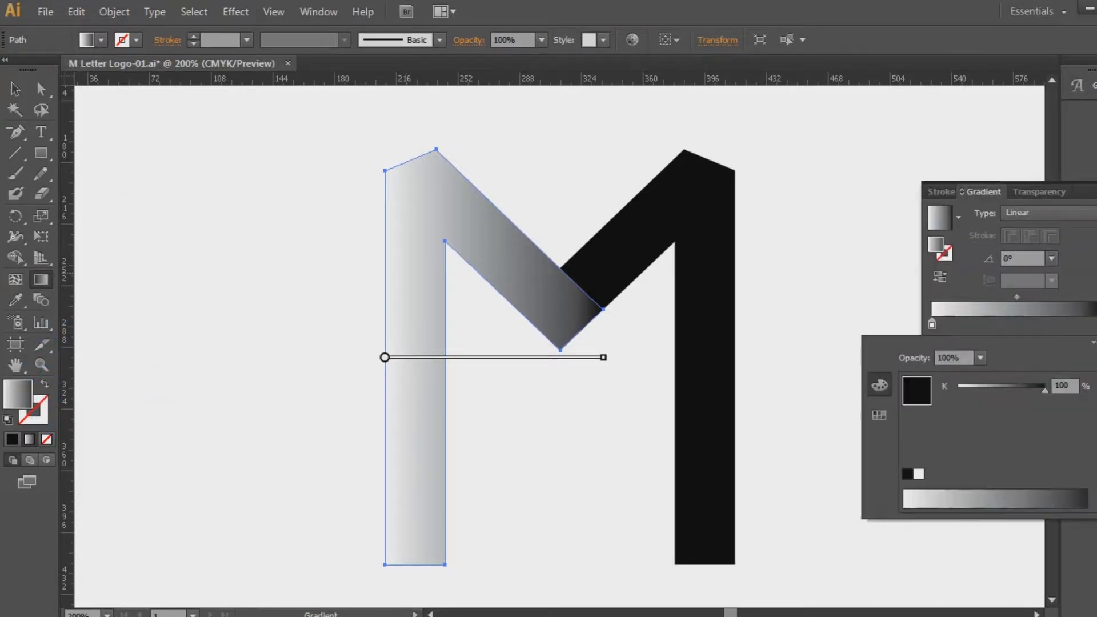
pyautogui.click(1092, 342)
pyautogui.click(1035, 374)
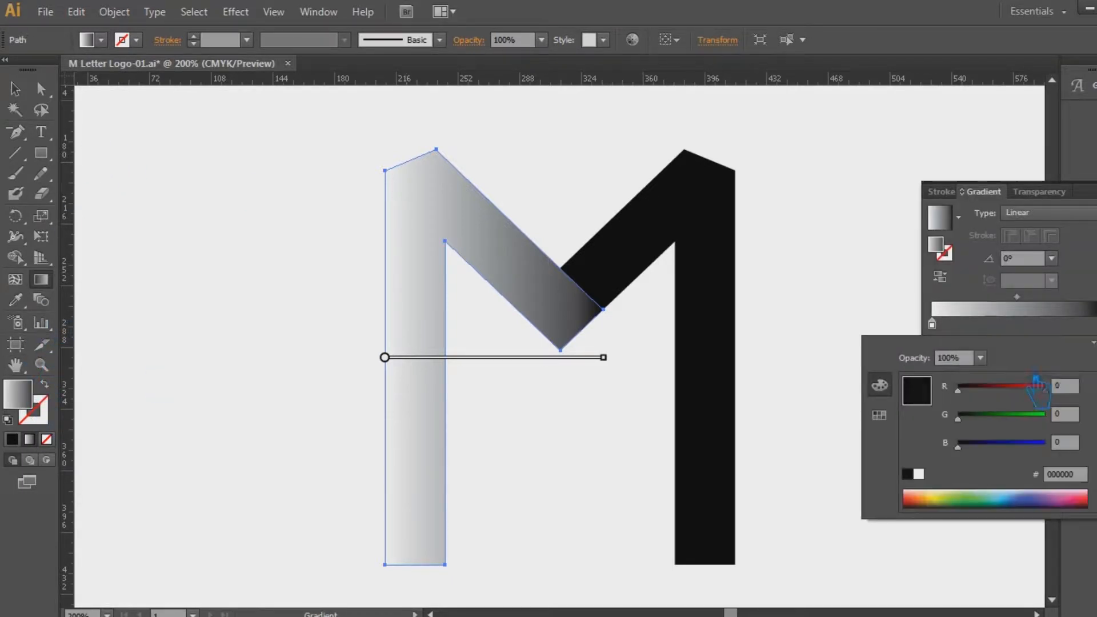
# Set the end colour of the left half's gradient to dark blue 0f4c72
pyautogui.doubleClick(951, 251)
pyautogui.moveTo(870, 303); pyautogui.dragTo(871, 294)
pyautogui.moveTo(817, 362); pyautogui.dragTo(811, 320)
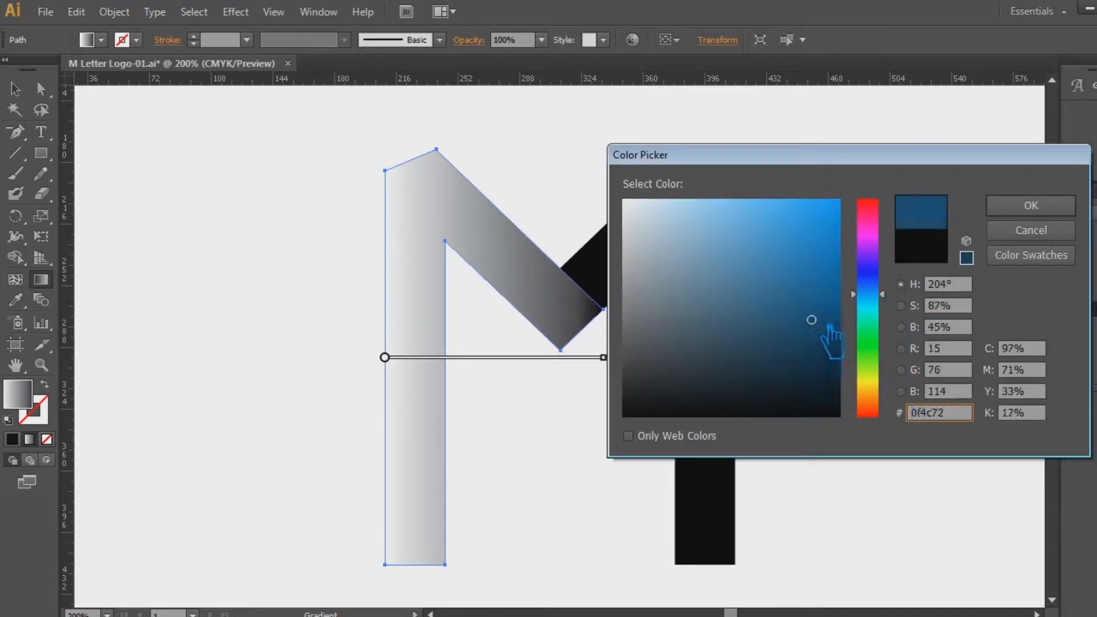
pyautogui.click(1030, 207)
# Move the gradient's blue end stop to 65.02% and the midpoint between the two colours to 34.84%
pyautogui.moveTo(1017, 296); pyautogui.dragTo(982, 296)
pyautogui.moveTo(1093, 324); pyautogui.dragTo(1042, 325)
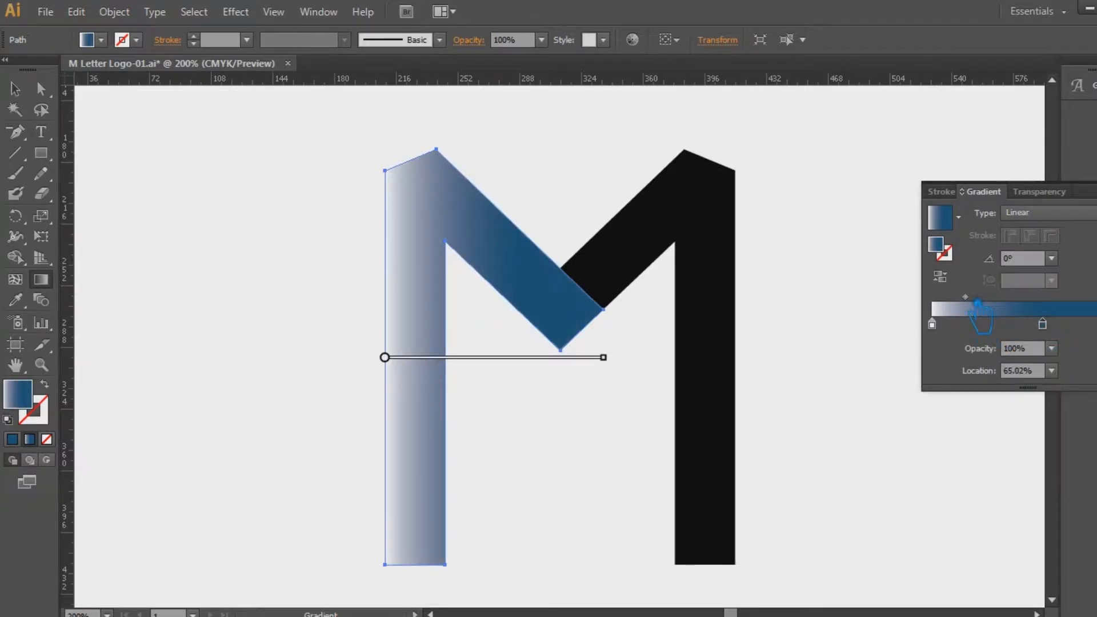
pyautogui.moveTo(978, 298); pyautogui.dragTo(970, 297)
# Make the left half's gradient radial with its blue stop at 67.49% and extend its radius beyond the M's right leg
pyautogui.click(1075, 213)
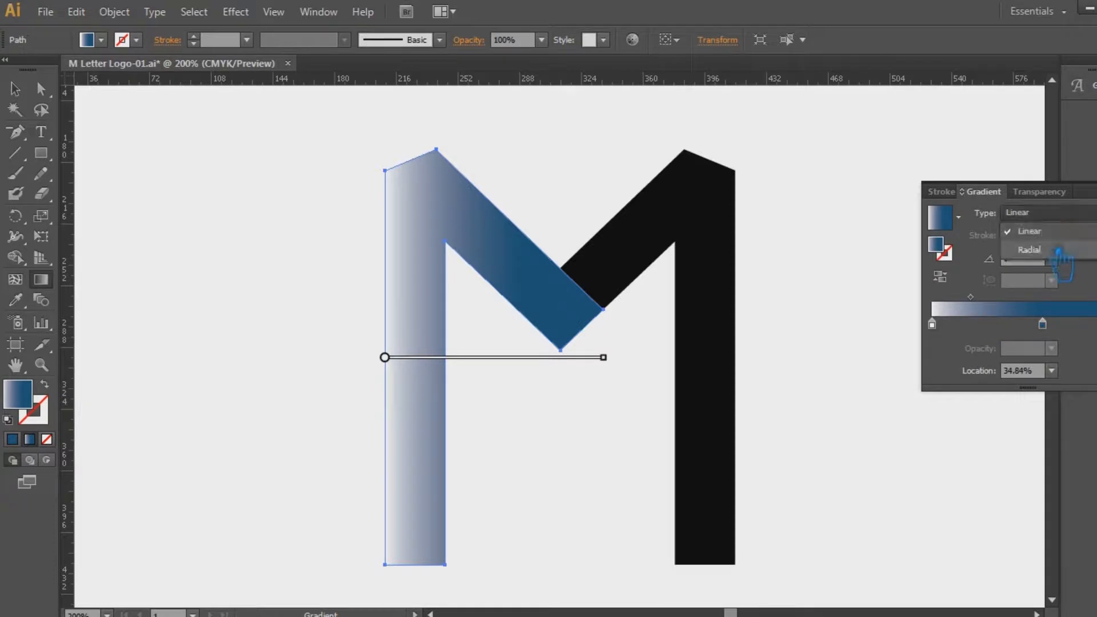
pyautogui.click(1029, 250)
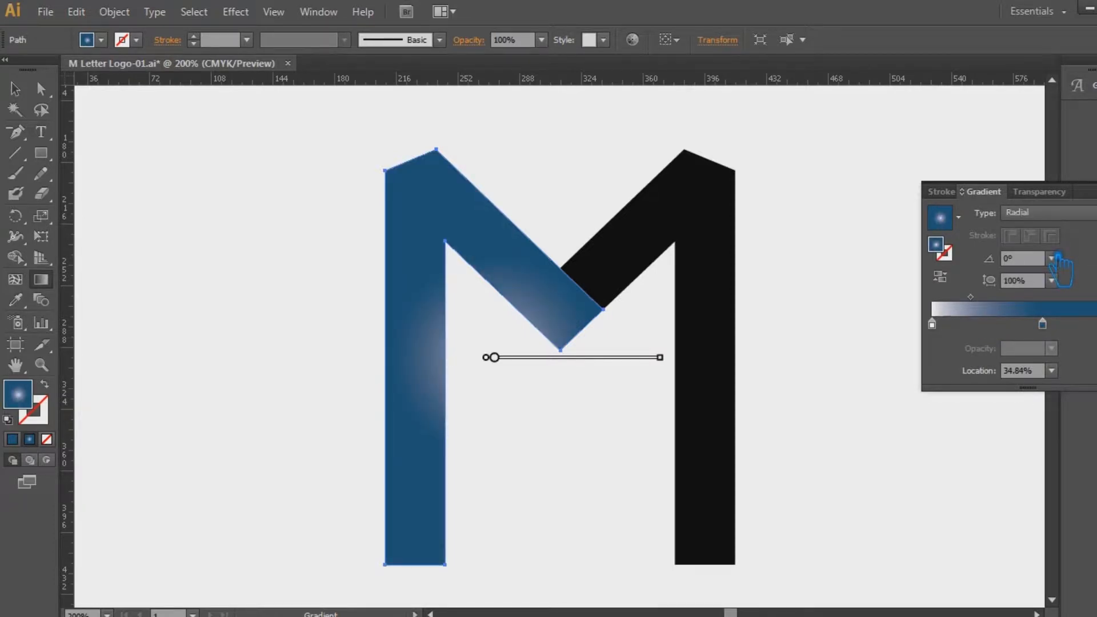
pyautogui.click(1044, 326)
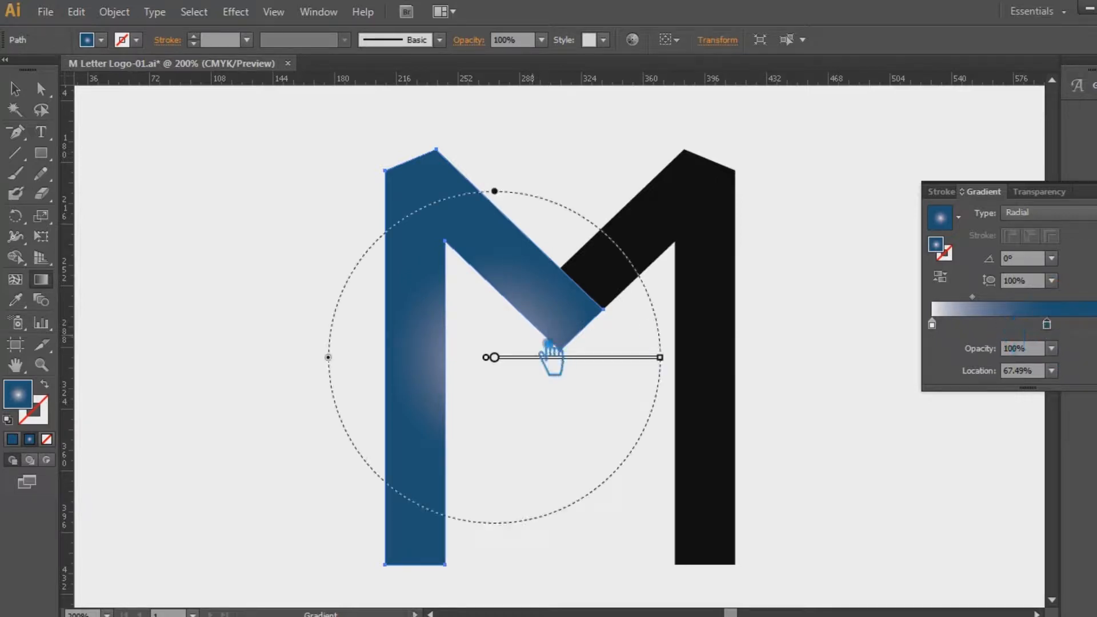
pyautogui.moveTo(500, 367)
pyautogui.moveTo(676, 362); pyautogui.dragTo(786, 363)
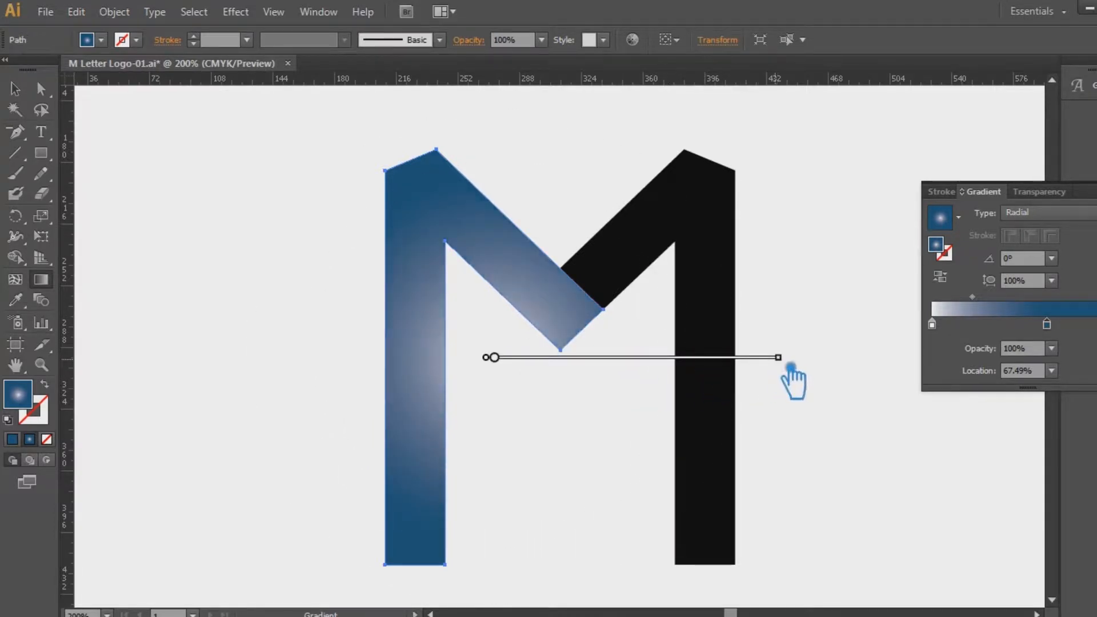
pyautogui.moveTo(783, 365)
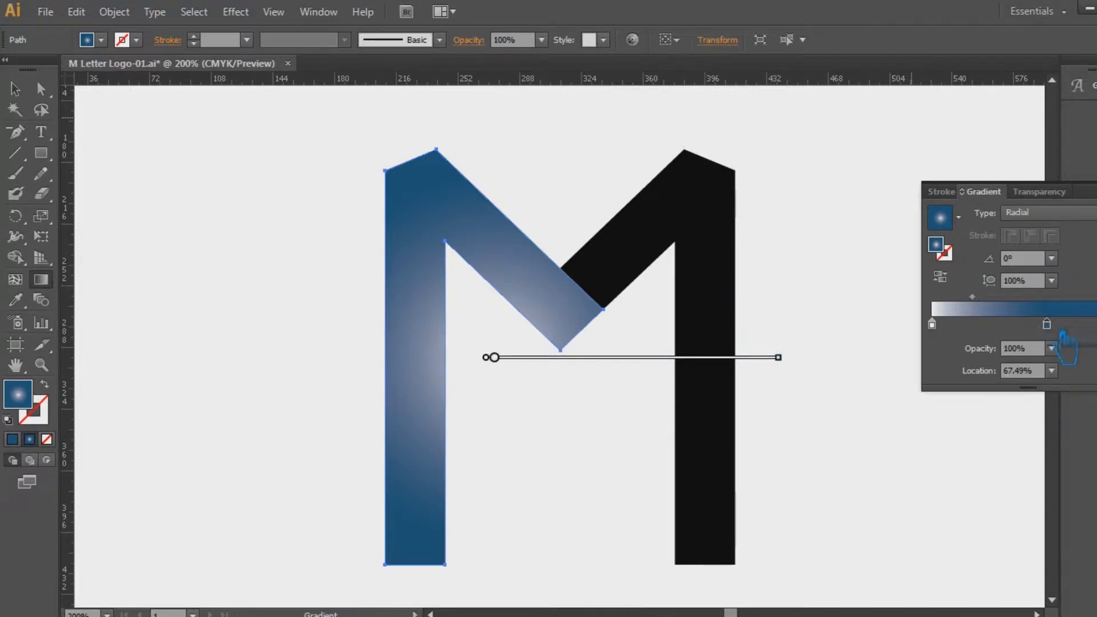
# Change the radial gradient's end colour to darker blue 0d3254
pyautogui.doubleClick(947, 250)
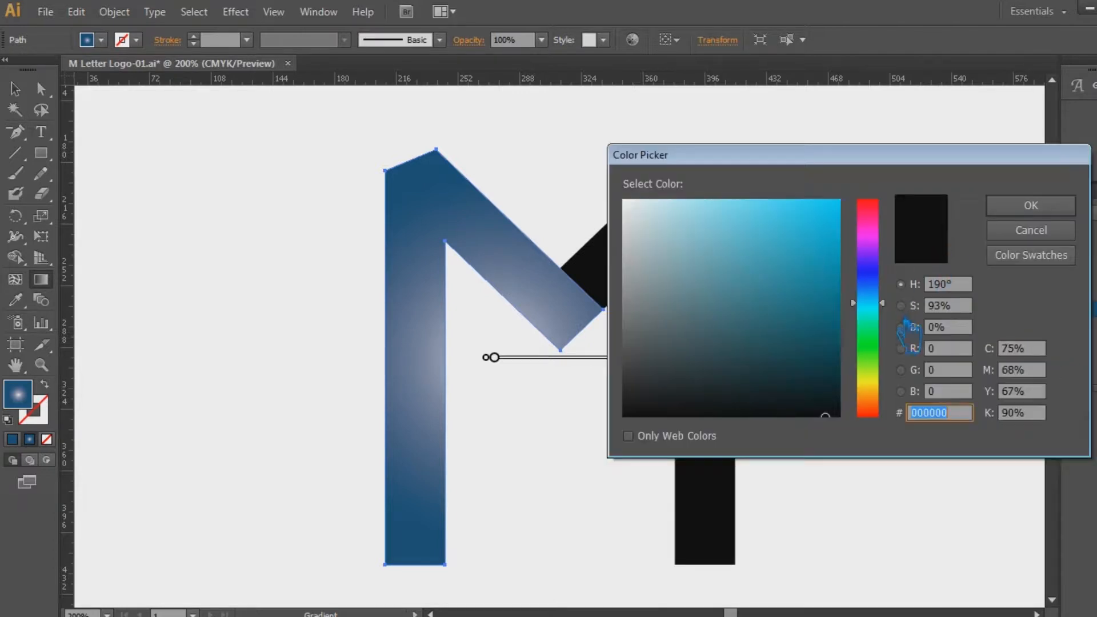
pyautogui.moveTo(840, 403)
pyautogui.mouseDown()
pyautogui.moveTo(835, 336)
pyautogui.moveTo(827, 354)
pyautogui.mouseUp()
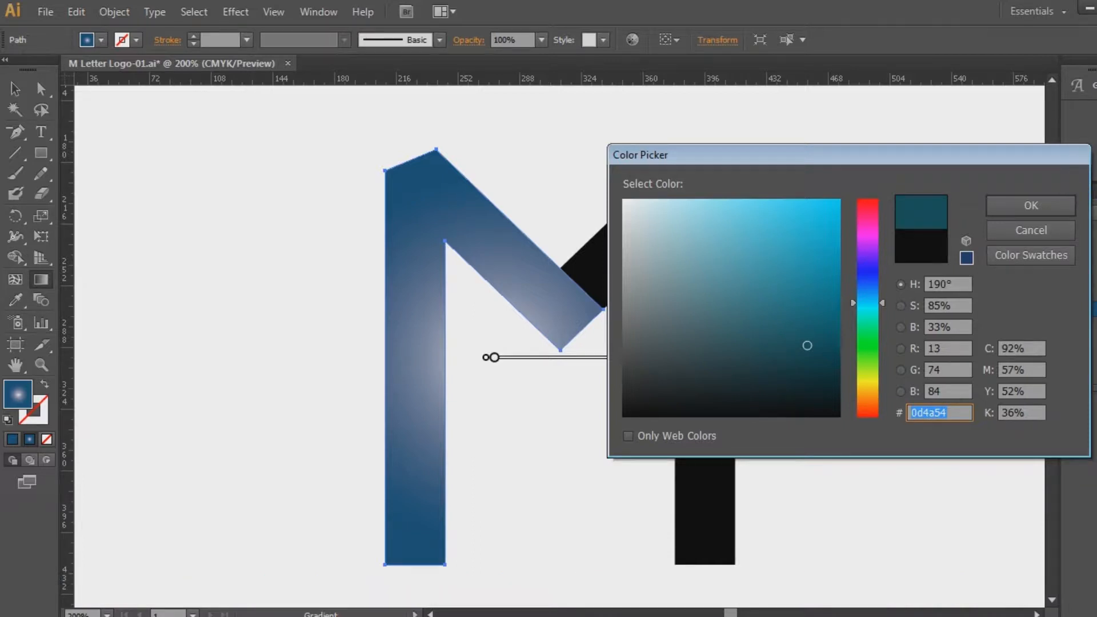
pyautogui.moveTo(893, 309); pyautogui.dragTo(890, 294)
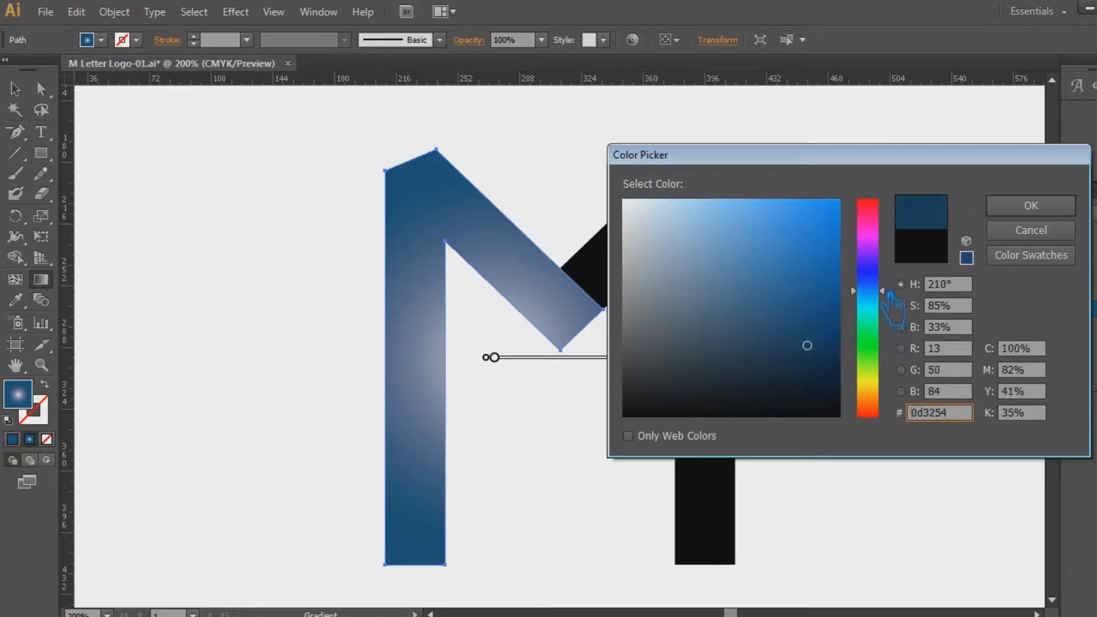
pyautogui.click(1075, 209)
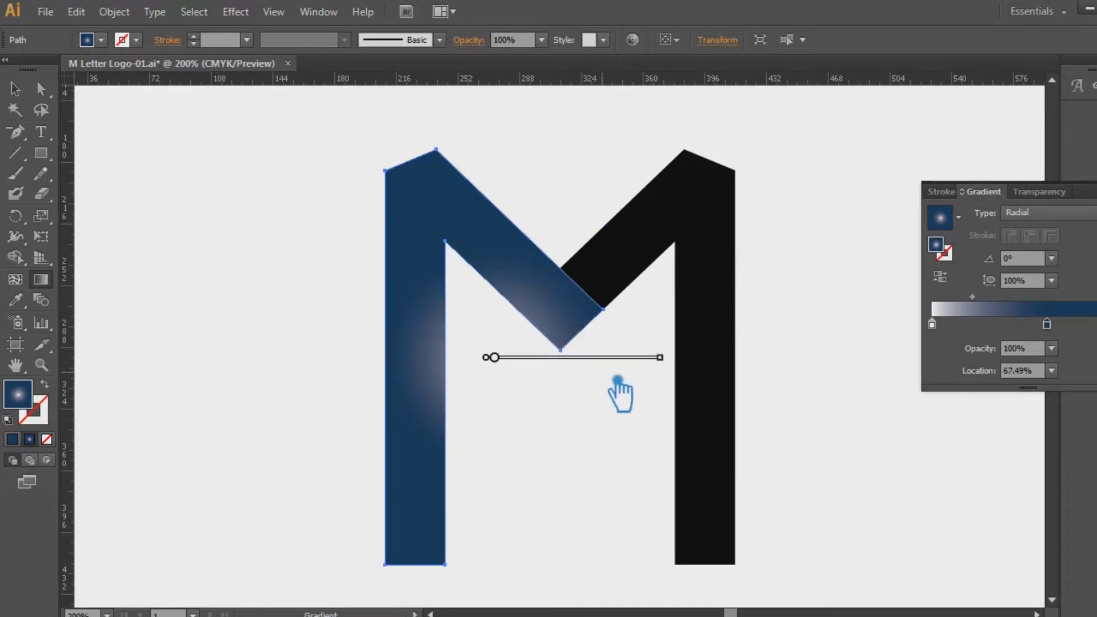
# Resize, rotate and reposition the radial gradient so its light centre sits at the lower tip of the left diagonal
pyautogui.moveTo(673, 368)
pyautogui.mouseDown()
pyautogui.moveTo(856, 377)
pyautogui.moveTo(684, 380)
pyautogui.moveTo(787, 365)
pyautogui.mouseUp()
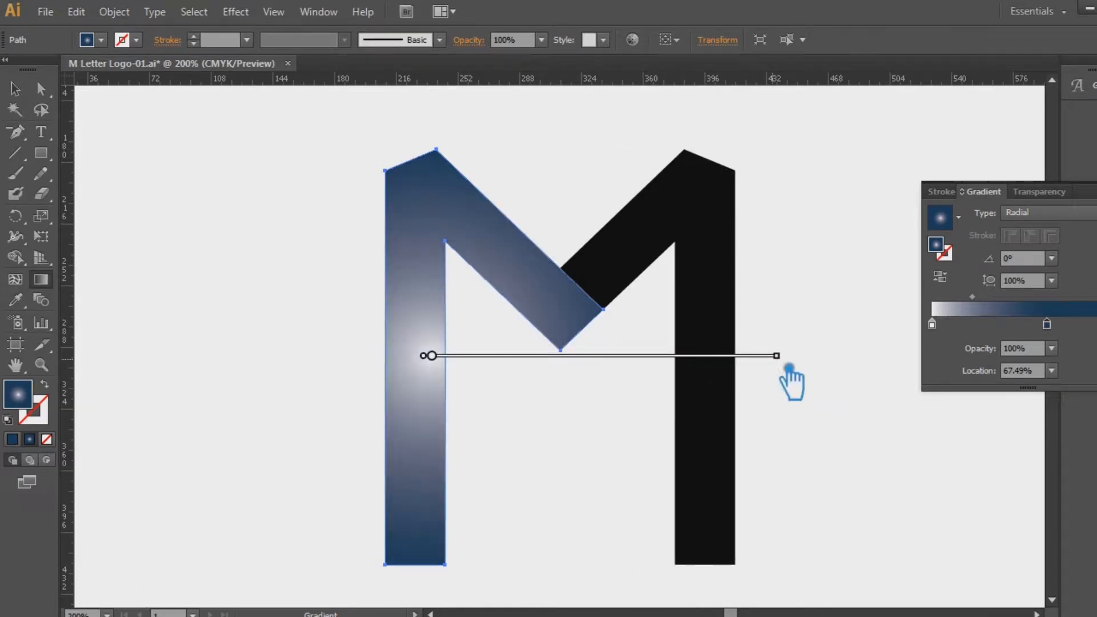
pyautogui.moveTo(514, 364)
pyautogui.mouseDown()
pyautogui.moveTo(547, 309)
pyautogui.moveTo(673, 335)
pyautogui.mouseUp()
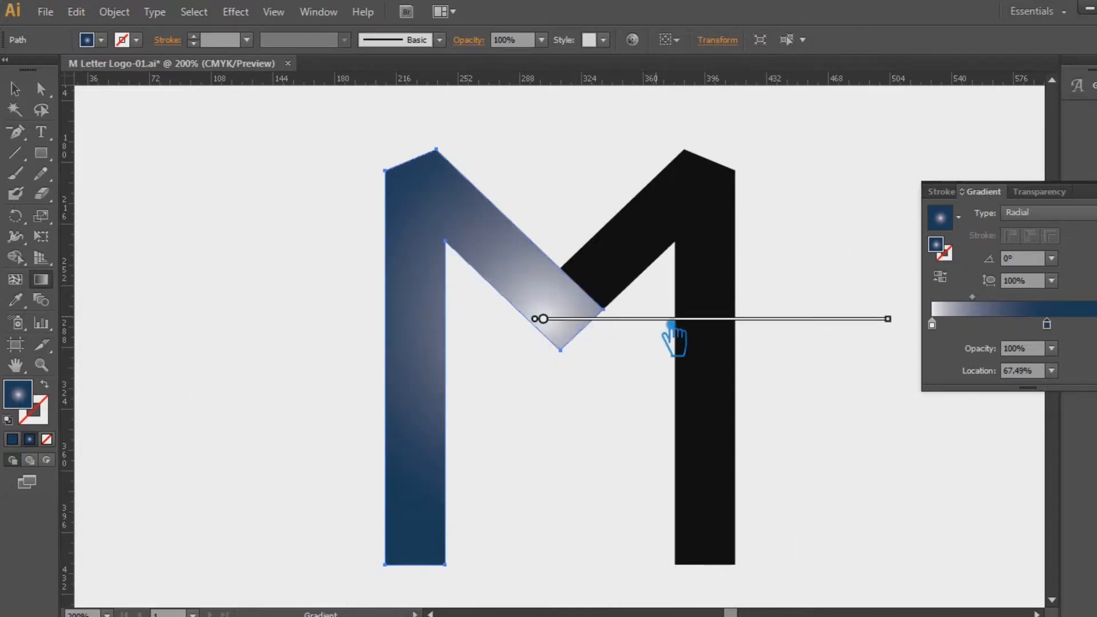
pyautogui.moveTo(777, 331); pyautogui.dragTo(728, 343)
pyautogui.moveTo(904, 334); pyautogui.dragTo(824, 340)
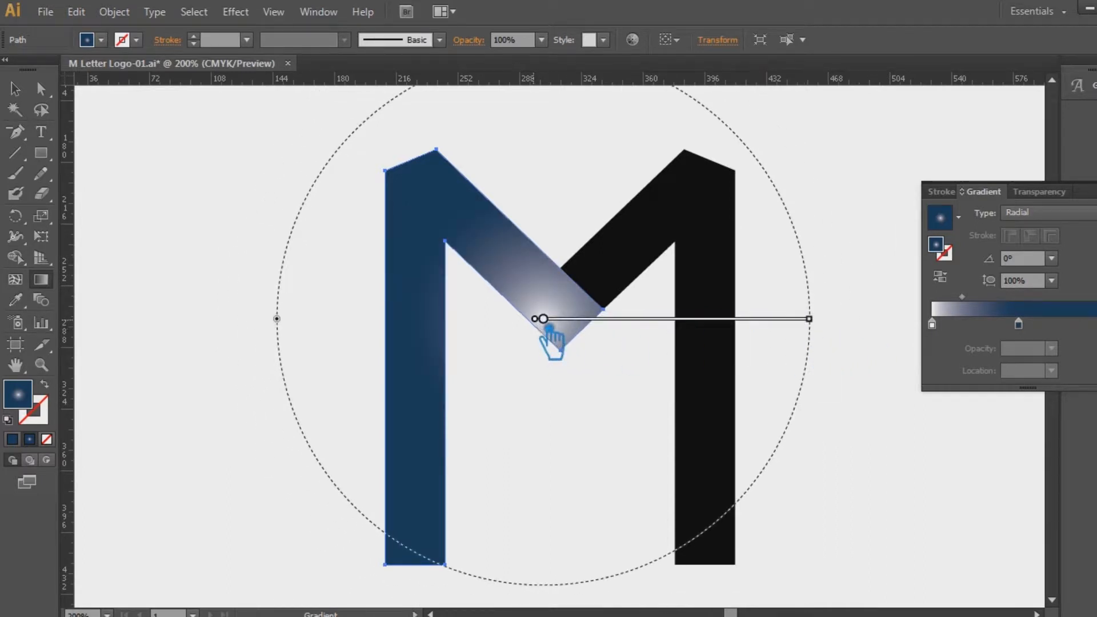
pyautogui.moveTo(549, 328)
pyautogui.mouseDown()
pyautogui.moveTo(558, 345)
pyautogui.moveTo(566, 296)
pyautogui.moveTo(562, 338)
pyautogui.moveTo(545, 339)
pyautogui.moveTo(527, 380)
pyautogui.mouseUp()
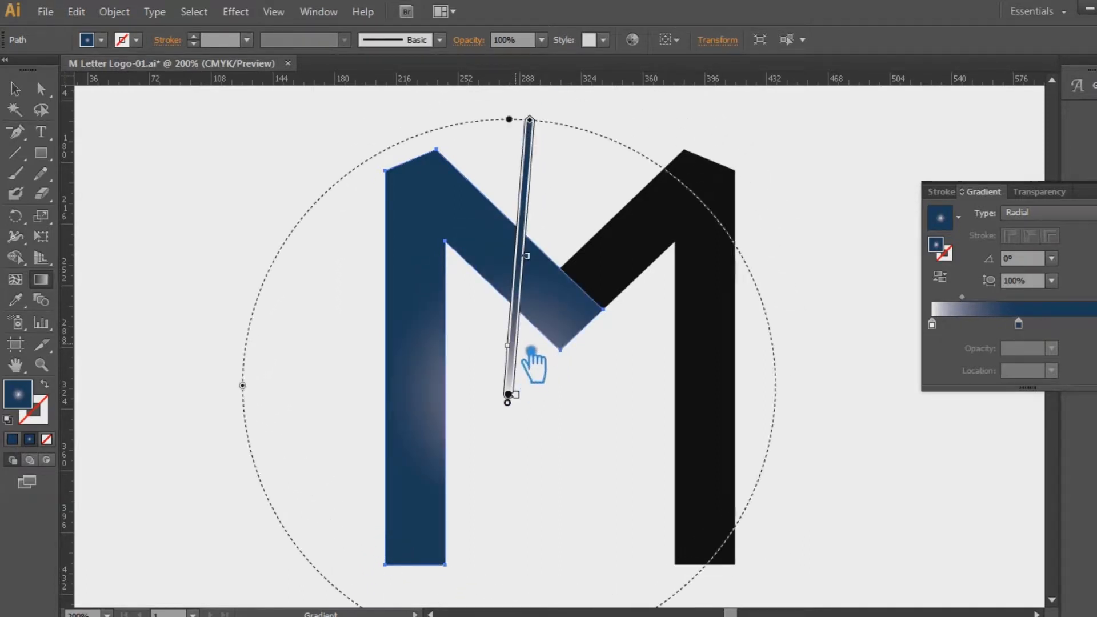
pyautogui.moveTo(527, 264)
pyautogui.moveTo(518, 319)
pyautogui.mouseDown()
pyautogui.moveTo(519, 291)
pyautogui.moveTo(520, 319)
pyautogui.moveTo(519, 308)
pyautogui.moveTo(479, 295)
pyautogui.moveTo(461, 235)
pyautogui.moveTo(448, 465)
pyautogui.moveTo(532, 343)
pyautogui.moveTo(571, 238)
pyautogui.moveTo(578, 370)
pyautogui.moveTo(578, 342)
pyautogui.mouseUp()
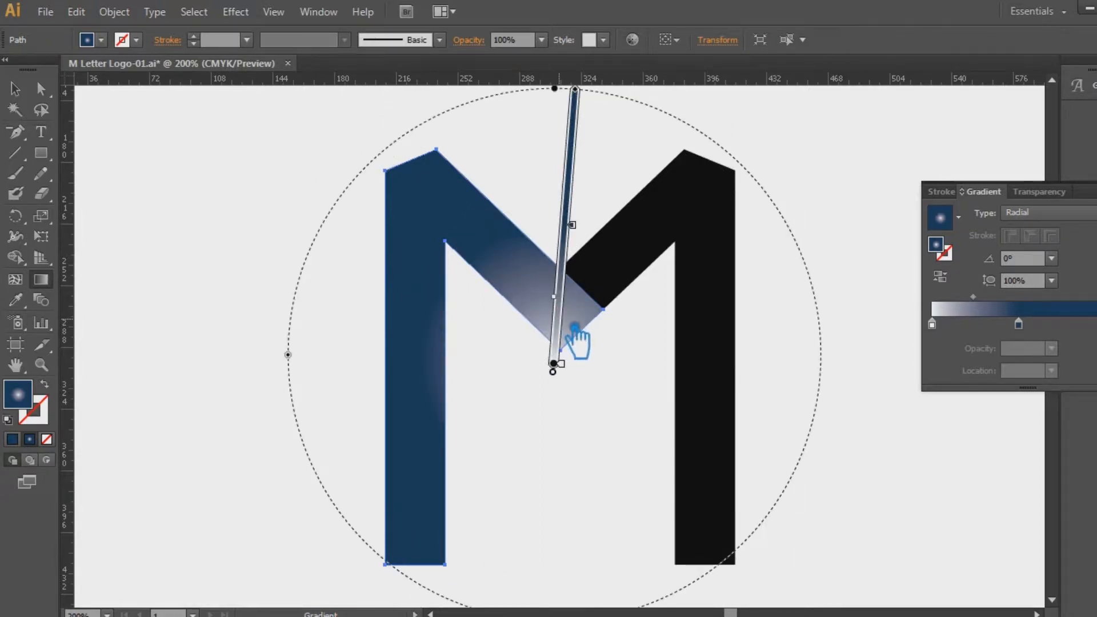
# Tilt the radial gradient's axis so it runs from the M's lower inner tip toward the upper left
pyautogui.hotkey('ctrl', '-')
pyautogui.hotkey('ctrl', '-')
pyautogui.hotkey('ctrl', '-')
pyautogui.moveTo(570, 270)
pyautogui.mouseDown()
pyautogui.moveTo(592, 228)
pyautogui.moveTo(583, 260)
pyautogui.mouseUp()
pyautogui.hotkey('ctrl', '+')
pyautogui.hotkey('ctrl', '+')
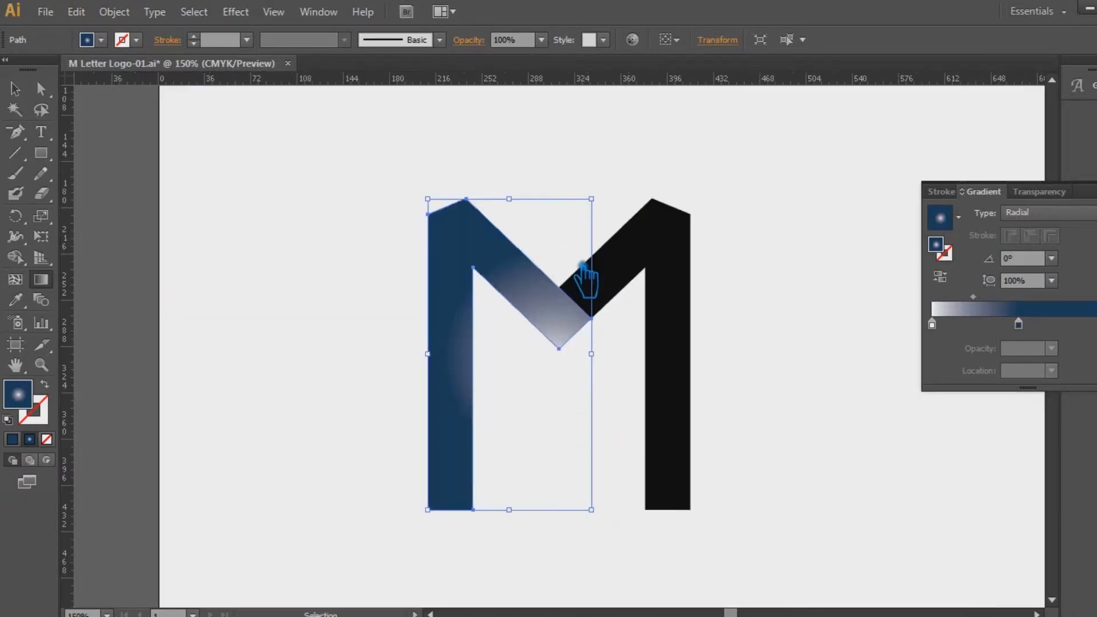
pyautogui.press('g')
pyautogui.moveTo(574, 229)
pyautogui.mouseDown()
pyautogui.moveTo(576, 246)
pyautogui.moveTo(588, 238)
pyautogui.mouseUp()
pyautogui.moveTo(585, 237)
pyautogui.moveTo(578, 130)
pyautogui.mouseDown()
pyautogui.moveTo(466, 170)
pyautogui.moveTo(542, 172)
pyautogui.mouseUp()
# Move the gradient's dark stop to 58.4% and change its colour to dark teal
pyautogui.moveTo(1036, 333); pyautogui.dragTo(1049, 337)
pyautogui.doubleClick(1048, 334)
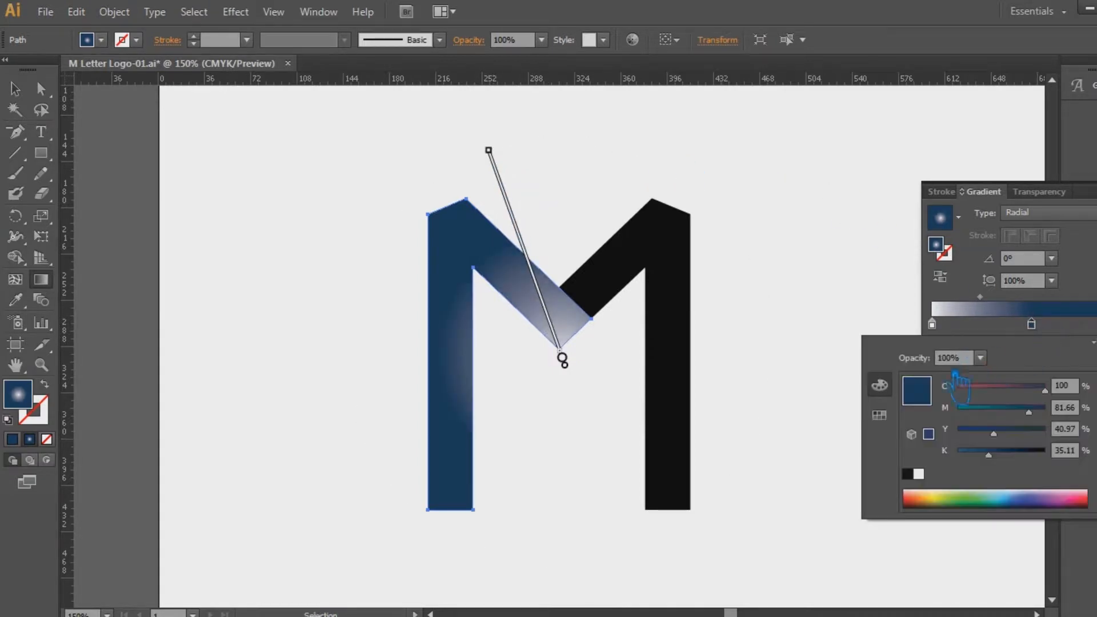
pyautogui.doubleClick(948, 256)
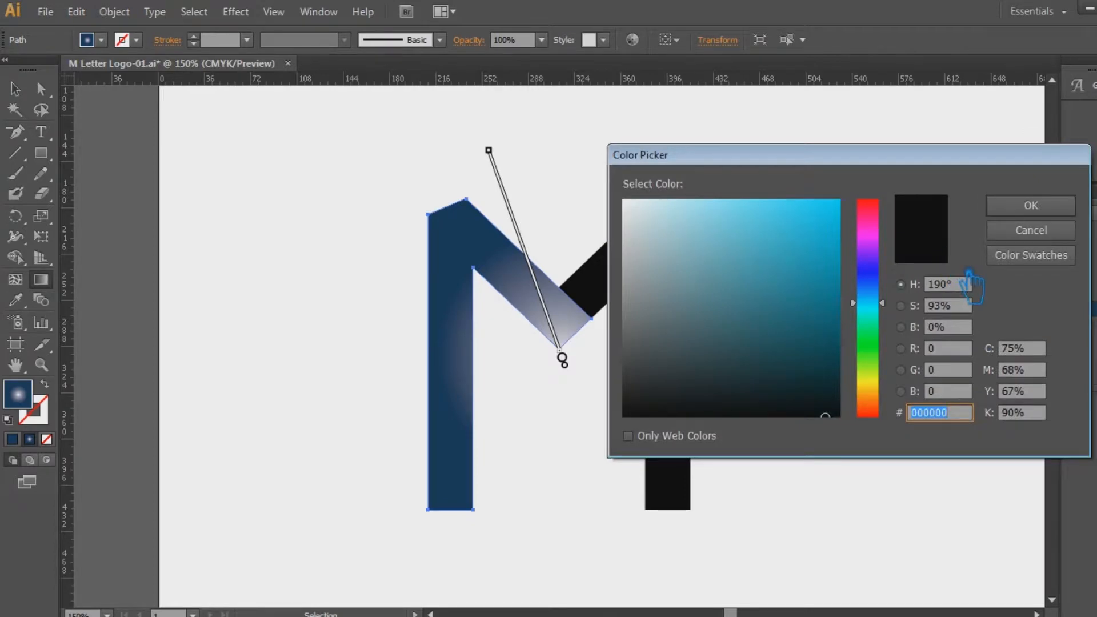
pyautogui.moveTo(840, 371); pyautogui.dragTo(810, 335)
pyautogui.click(1032, 206)
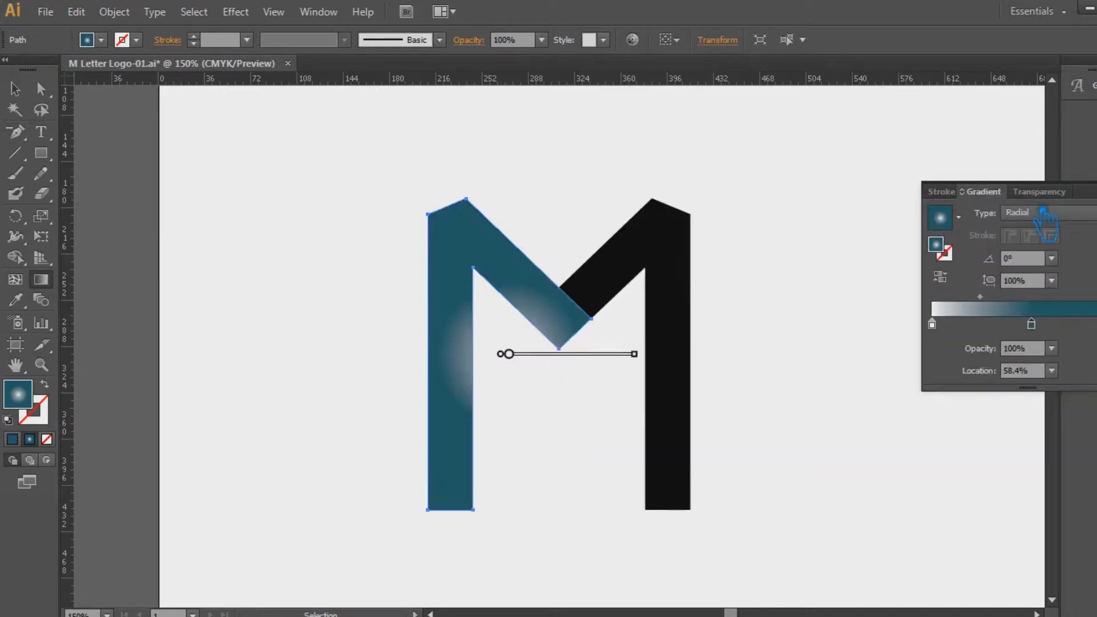
# Switch the gradient to linear and redraw it at -177.5° from beyond the inner tip to past the left leg
pyautogui.click(1029, 213)
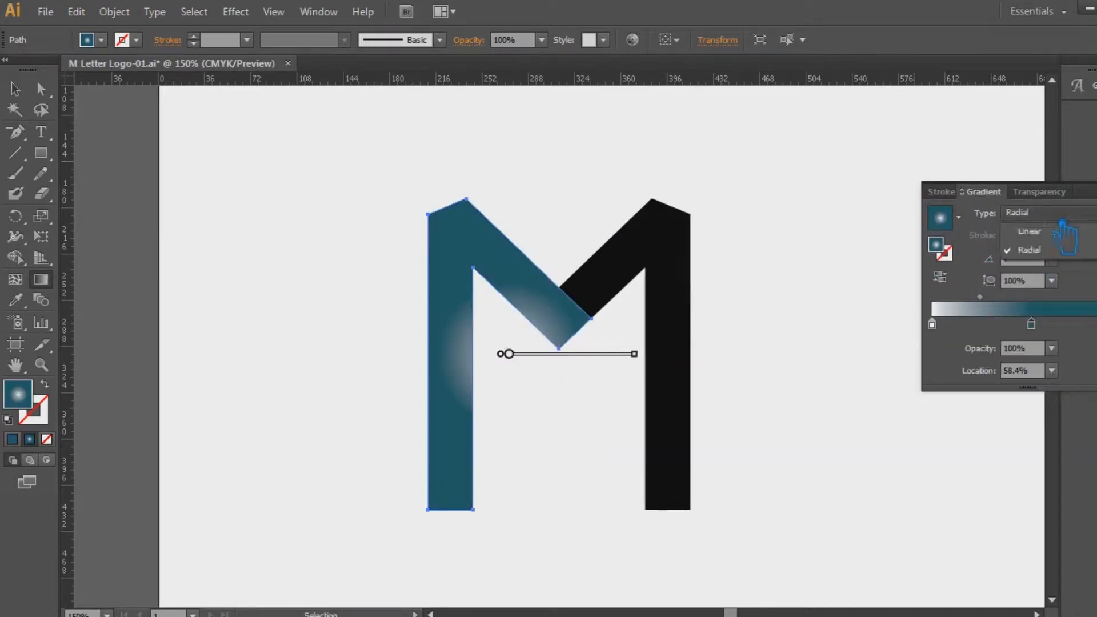
pyautogui.click(1014, 228)
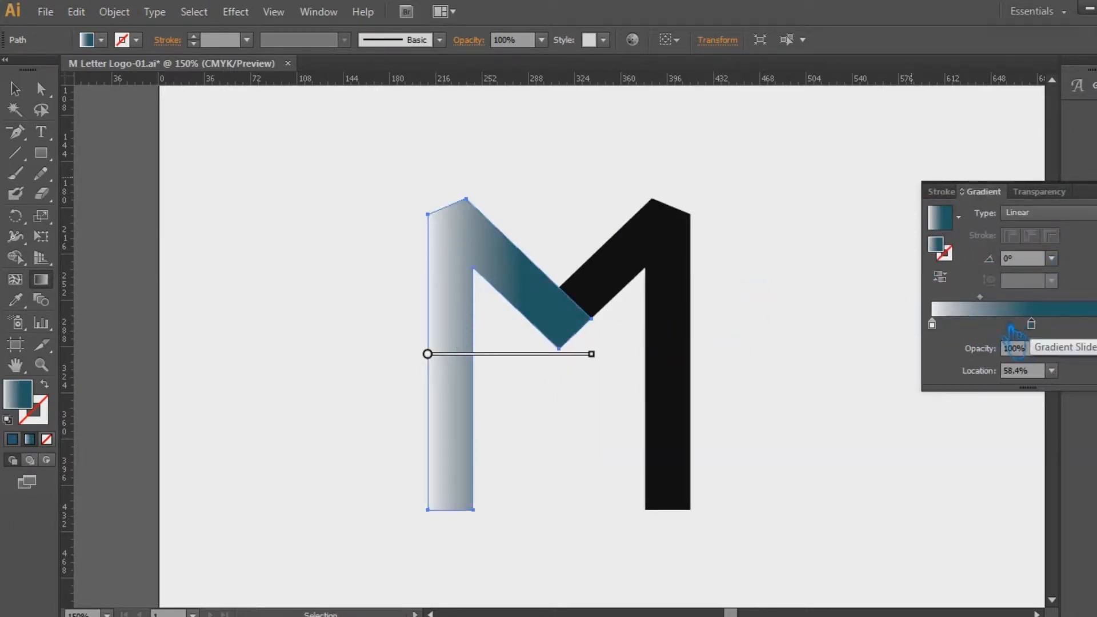
pyautogui.moveTo(528, 485); pyautogui.dragTo(472, 274)
pyautogui.moveTo(429, 352); pyautogui.dragTo(590, 352)
pyautogui.moveTo(555, 430); pyautogui.dragTo(373, 304)
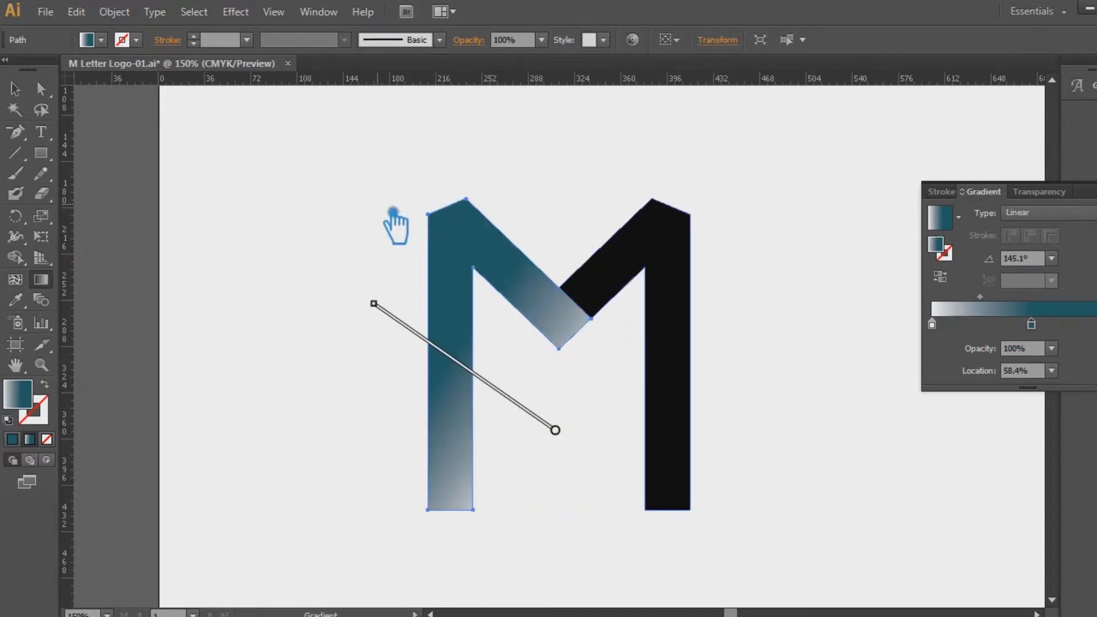
pyautogui.moveTo(624, 347); pyautogui.dragTo(309, 360)
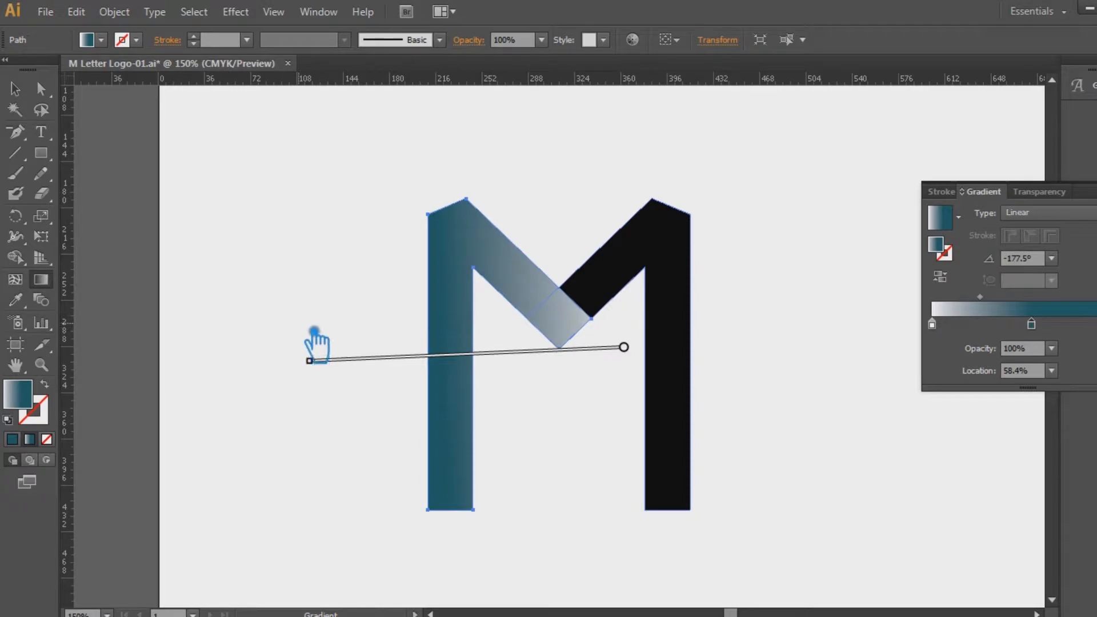
# Deselect the M's halves and save the document
pyautogui.click(14, 88)
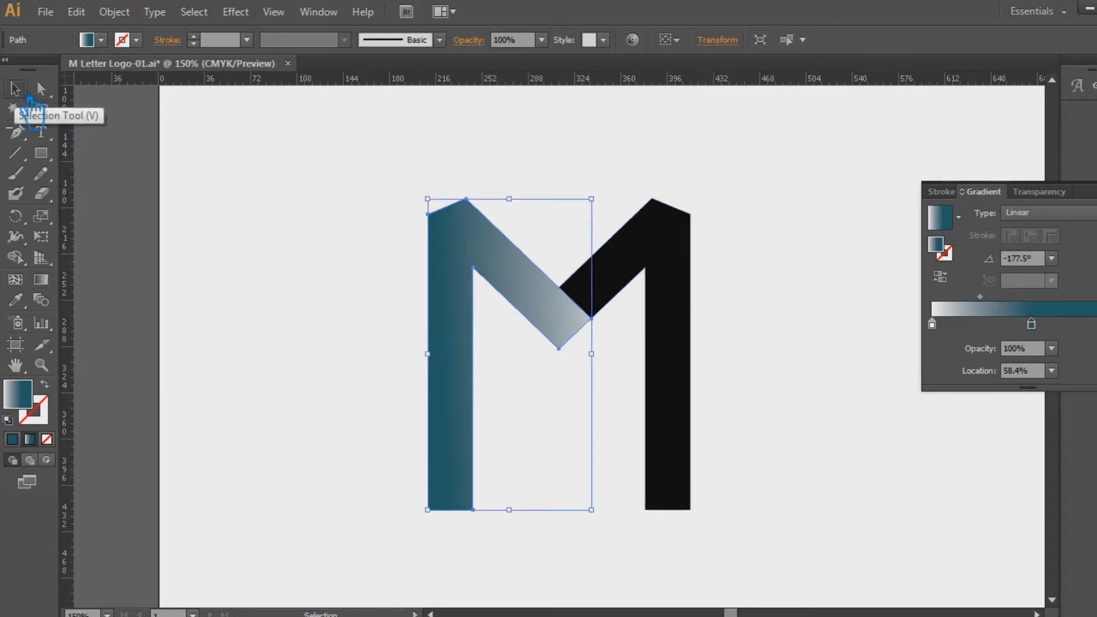
pyautogui.click(772, 254)
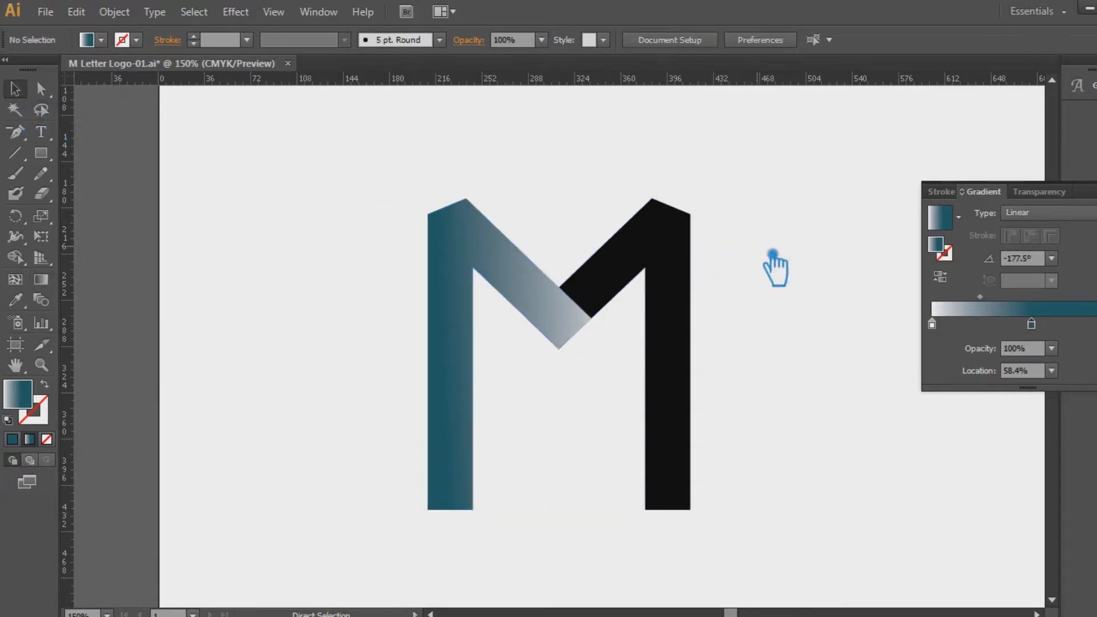
pyautogui.click(638, 285)
pyautogui.click(255, 187)
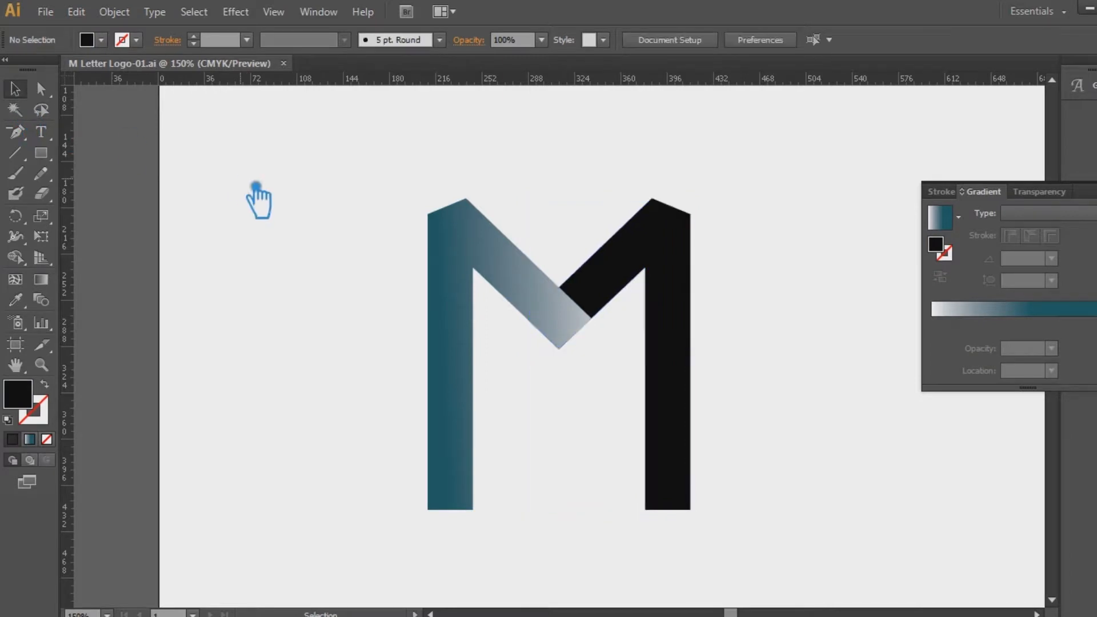
# Try to start a Pen path on the inner edge of the black diagonal, undo the stray point and deselect the shape
pyautogui.click(622, 279)
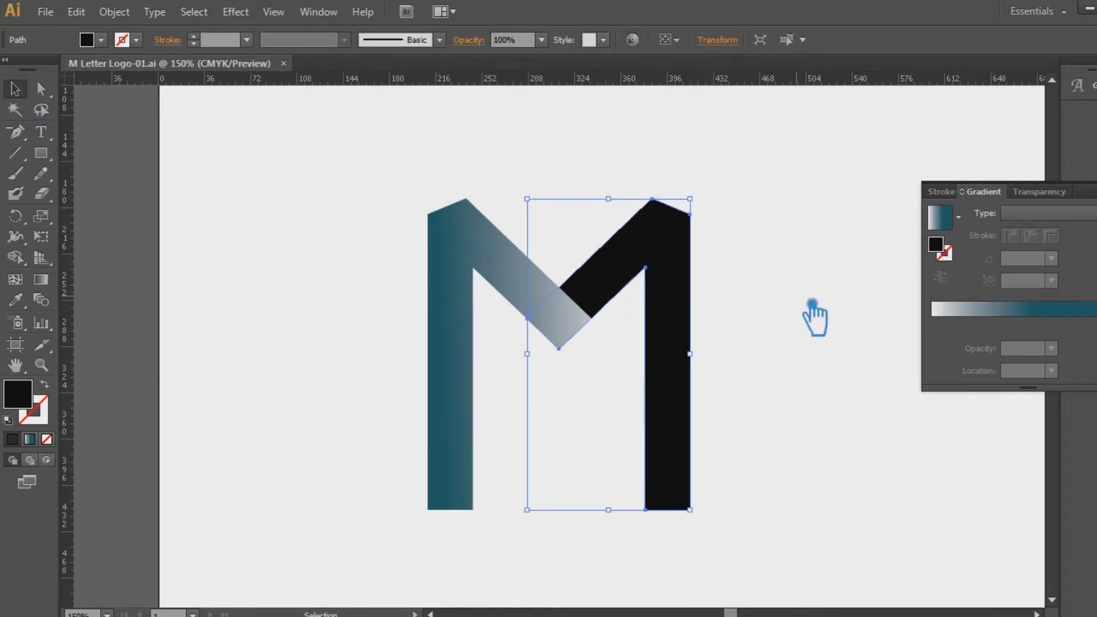
pyautogui.hotkey('ctrl', '+')
pyautogui.moveTo(817, 319); pyautogui.dragTo(732, 331)
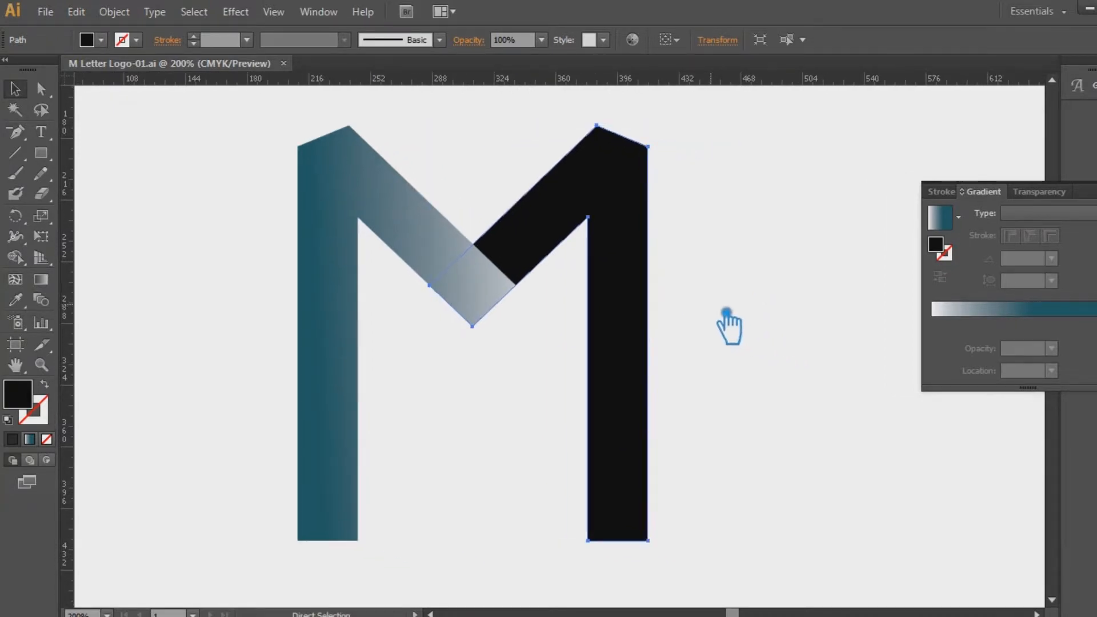
pyautogui.hotkey('ctrl', '+')
pyautogui.hotkey('ctrl', '+')
pyautogui.moveTo(728, 320); pyautogui.dragTo(752, 527)
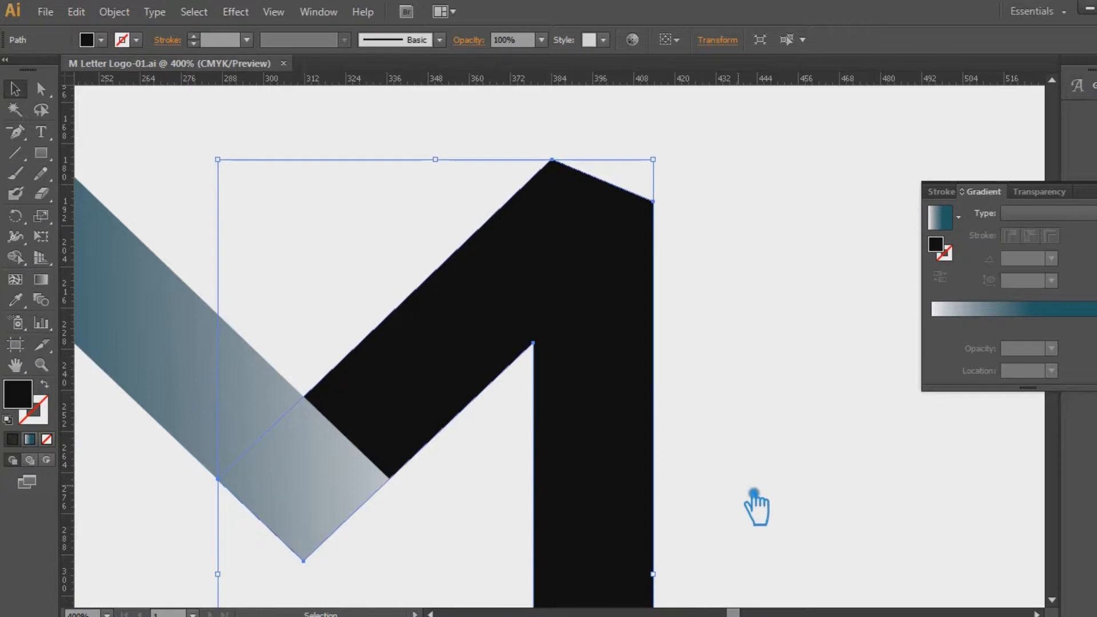
pyautogui.moveTo(17, 134); pyautogui.dragTo(74, 130)
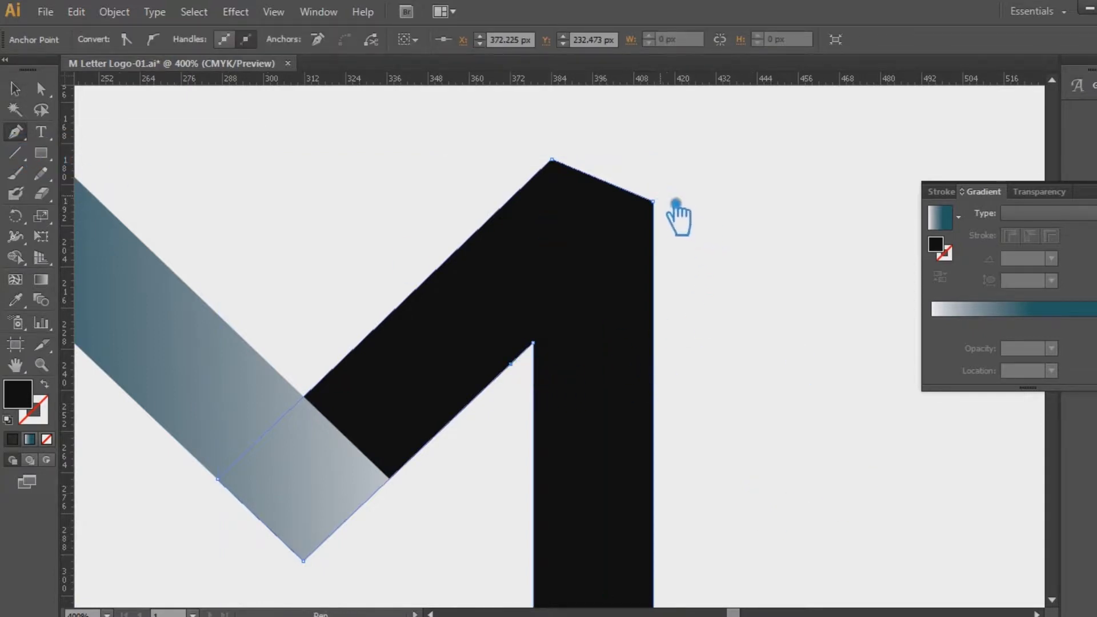
pyautogui.click(682, 176)
pyautogui.hotkey('ctrl', 'z')
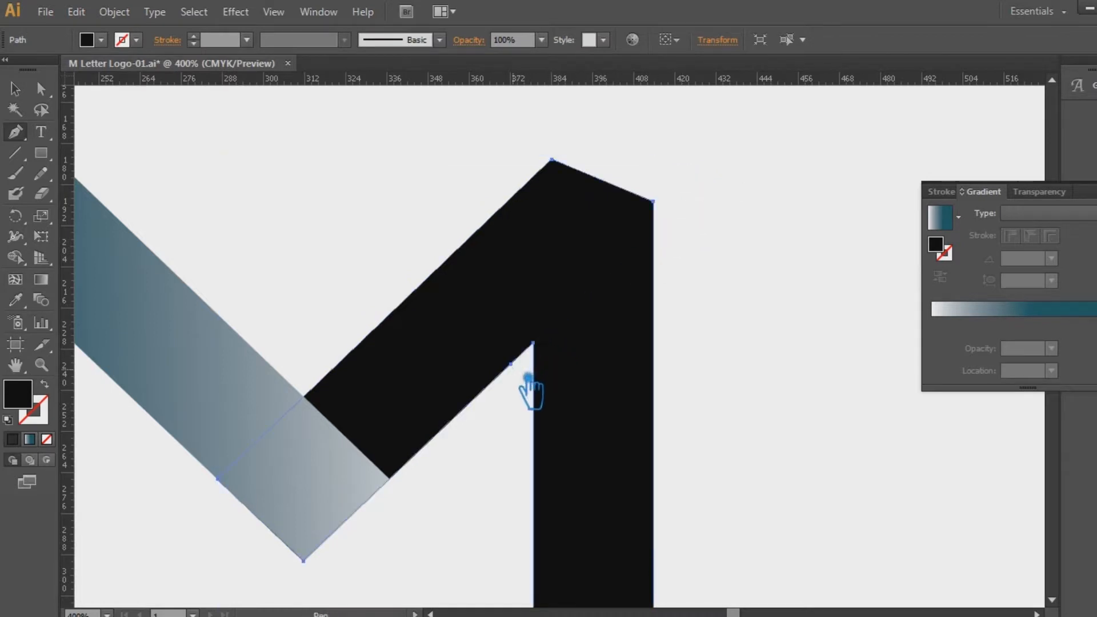
pyautogui.click(15, 89)
pyautogui.click(479, 490)
# Draw a straight Pen path from the black diagonal's inner edge to just beyond the right leg's outer top corner
pyautogui.hotkey('ctrl', '=')
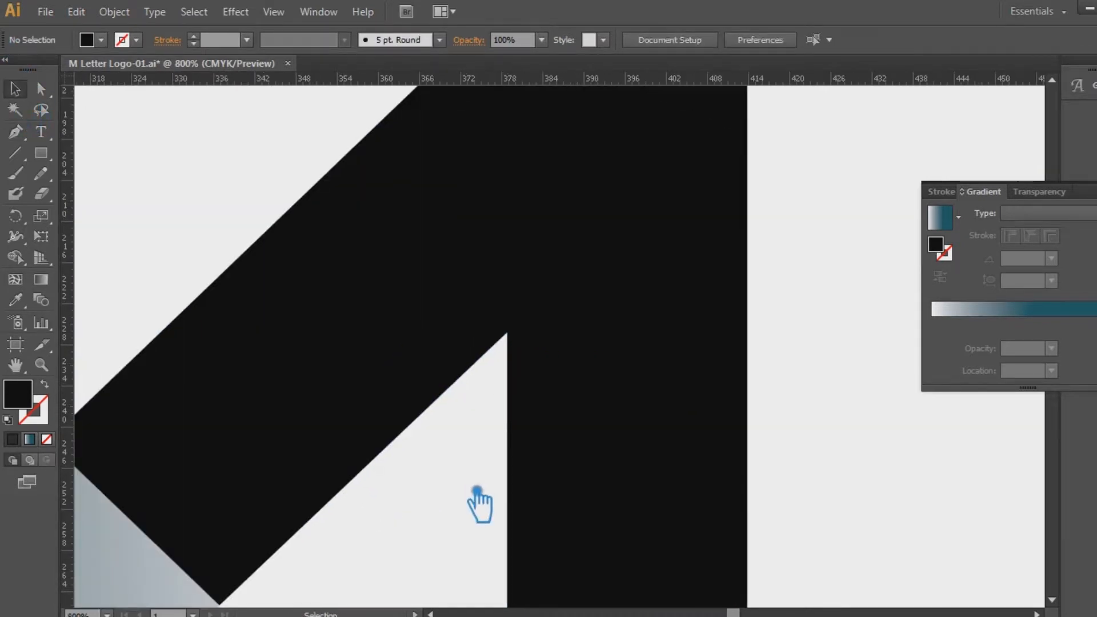
pyautogui.click(15, 132)
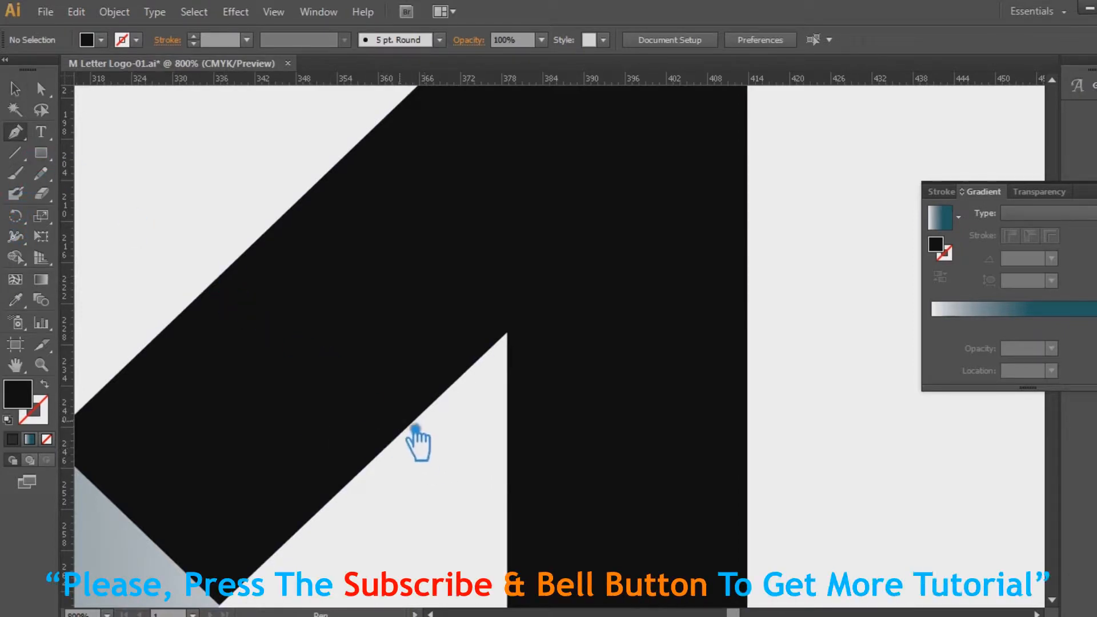
pyautogui.click(420, 436)
pyautogui.hotkey('ctrl', '-')
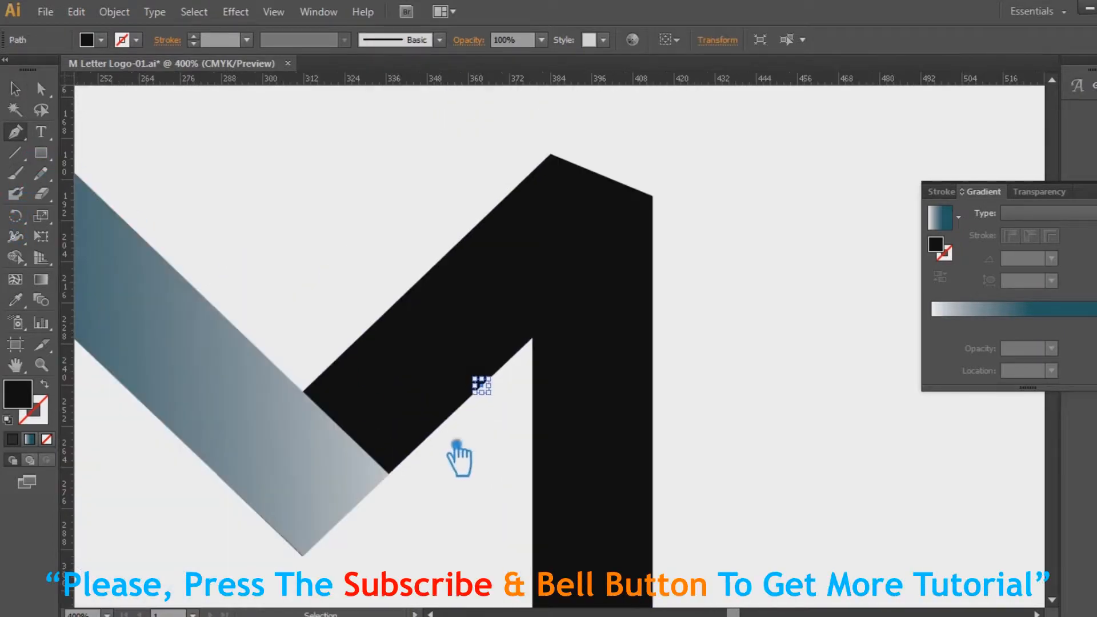
pyautogui.click(661, 185)
# Move the line's upper end to X 416.5, Y 180 px and its lower end to X 366.667, Y 240.327 px
pyautogui.click(40, 88)
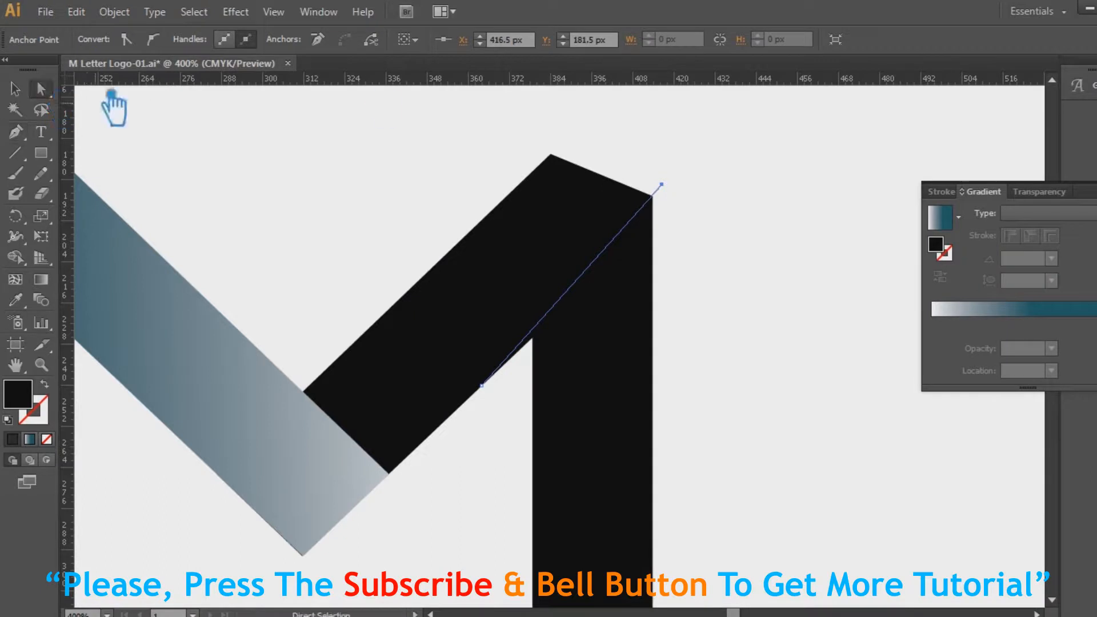
pyautogui.moveTo(675, 187); pyautogui.dragTo(684, 187)
pyautogui.hotkey('ctrl', '+')
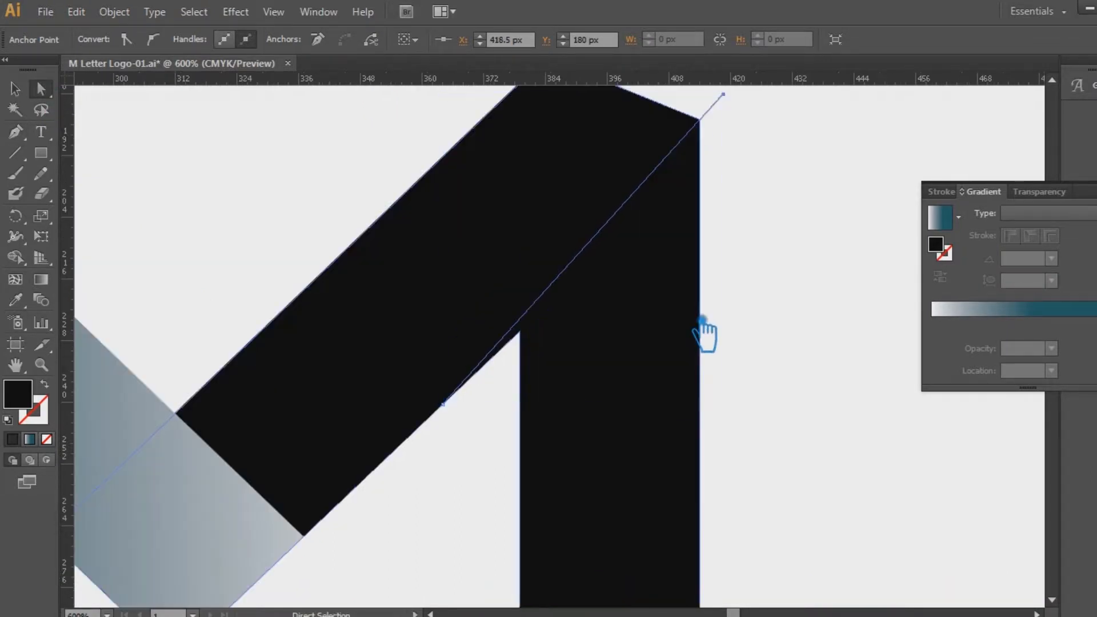
pyautogui.moveTo(459, 410); pyautogui.dragTo(472, 411)
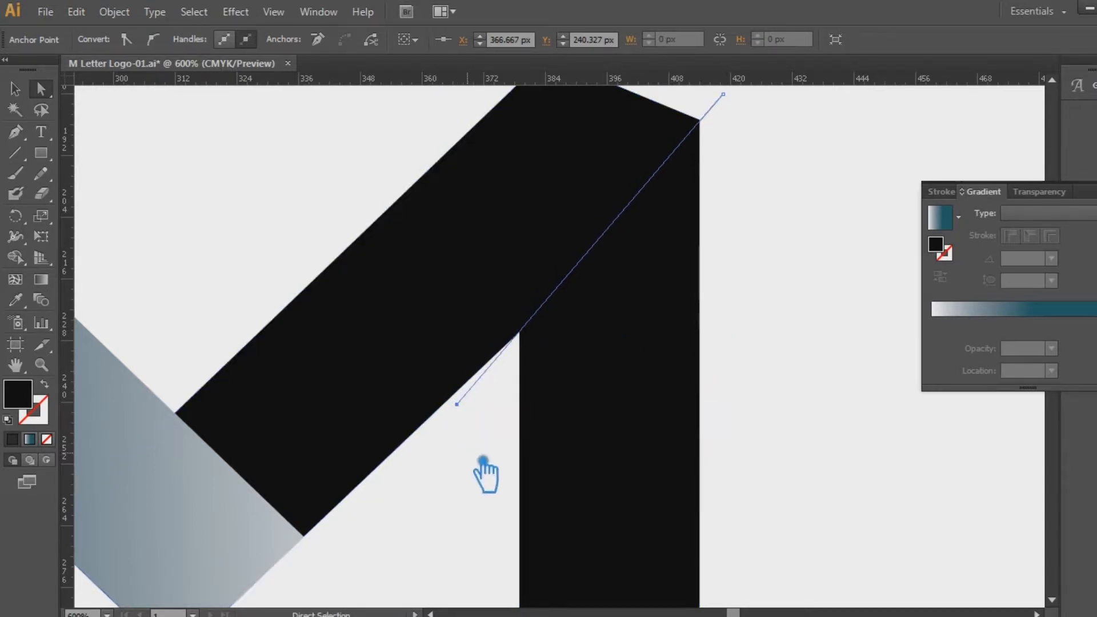
# Copy the diagonal line a short distance below itself and repeat the copy down the whole right leg
pyautogui.press('v')
pyautogui.hotkey('ctrl', '-')
pyautogui.hotkey('ctrl', '-')
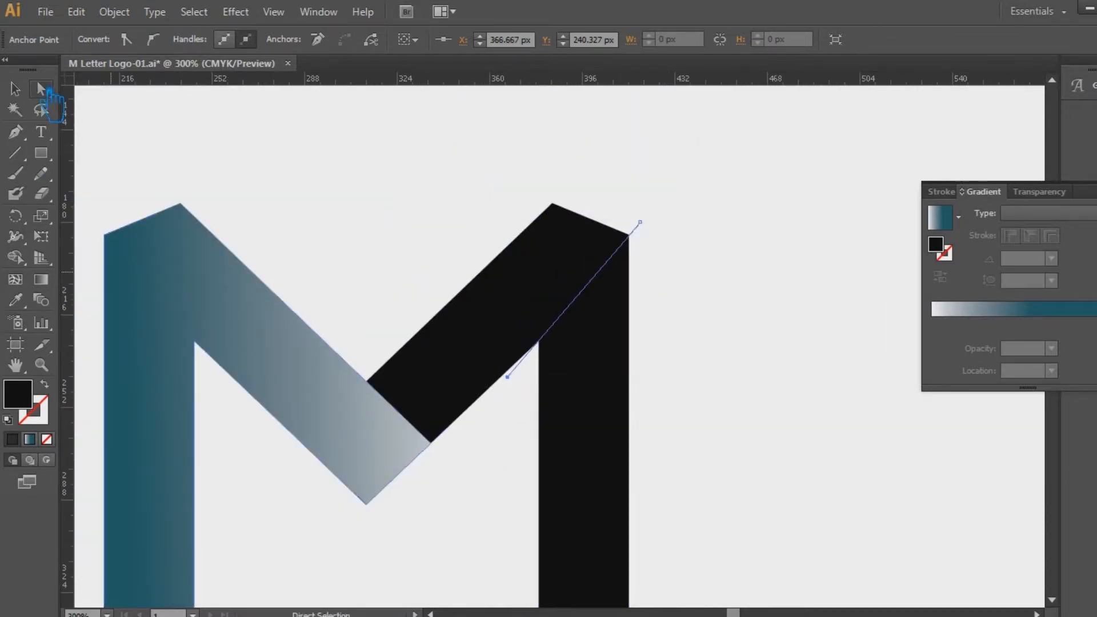
pyautogui.moveTo(650, 250); pyautogui.dragTo(658, 284)
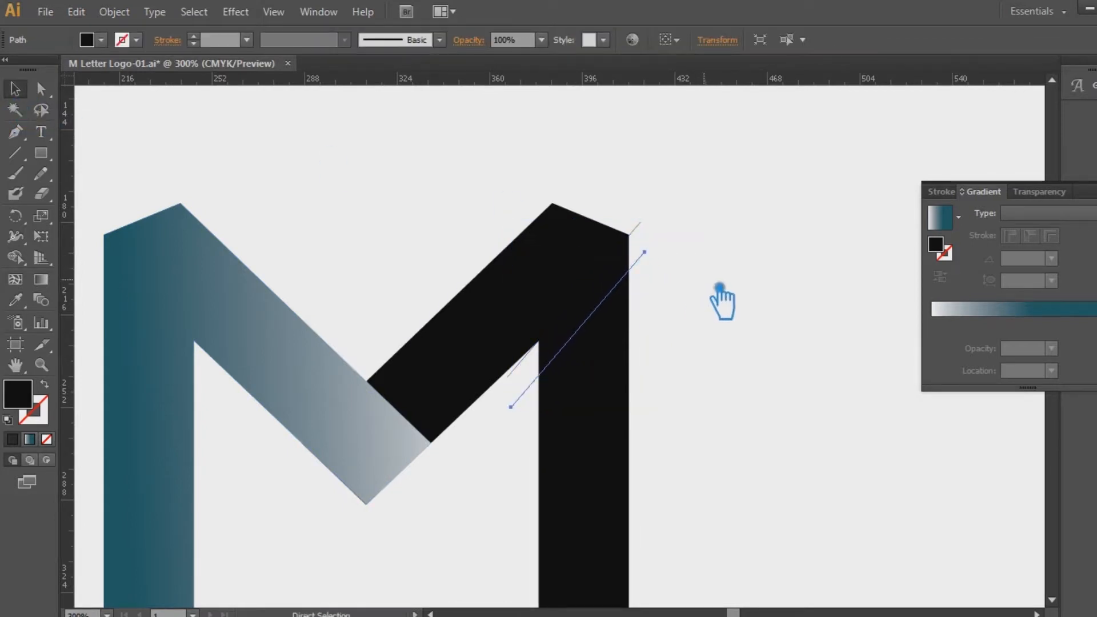
pyautogui.press('a')
pyautogui.hotkey('ctrl', '-')
pyautogui.hotkey('ctrl', 'd')
pyautogui.hotkey('ctrl', 'd')
pyautogui.hotkey('ctrl', 'd')
pyautogui.hotkey('ctrl', 'd')
pyautogui.hotkey('ctrl', 'd')
pyautogui.hotkey('ctrl', 'd')
pyautogui.hotkey('ctrl', 'd')
pyautogui.hotkey('ctrl', 'd')
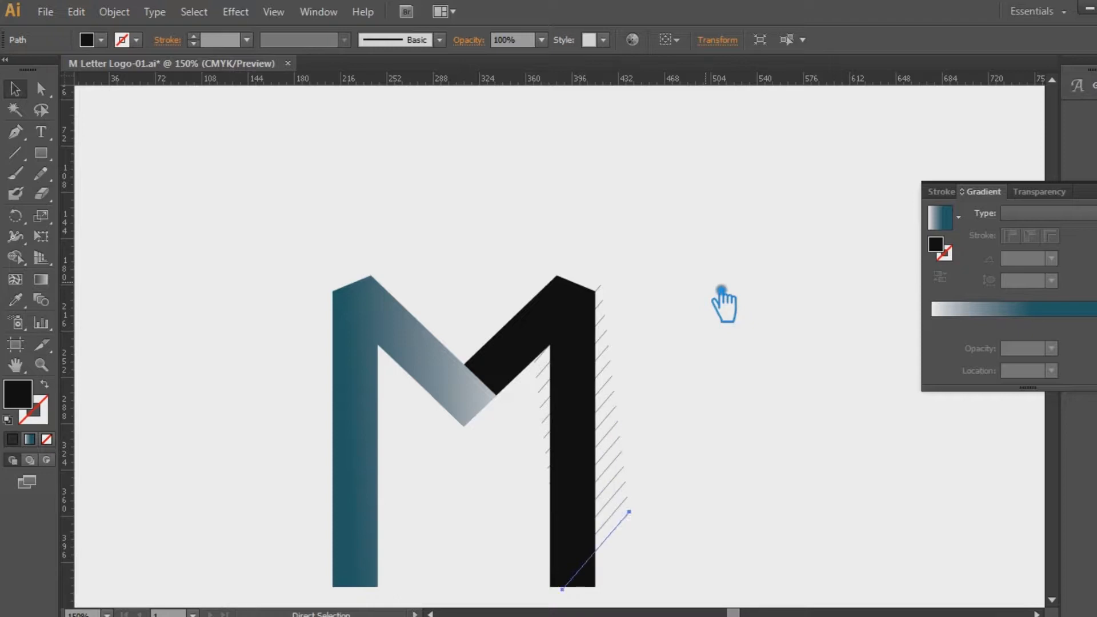
# Select all the diagonal lines and align them by their horizontal centres
pyautogui.moveTo(592, 566); pyautogui.dragTo(561, 456)
pyautogui.moveTo(653, 479); pyautogui.dragTo(607, 213)
pyautogui.moveTo(632, 454); pyautogui.dragTo(585, 120)
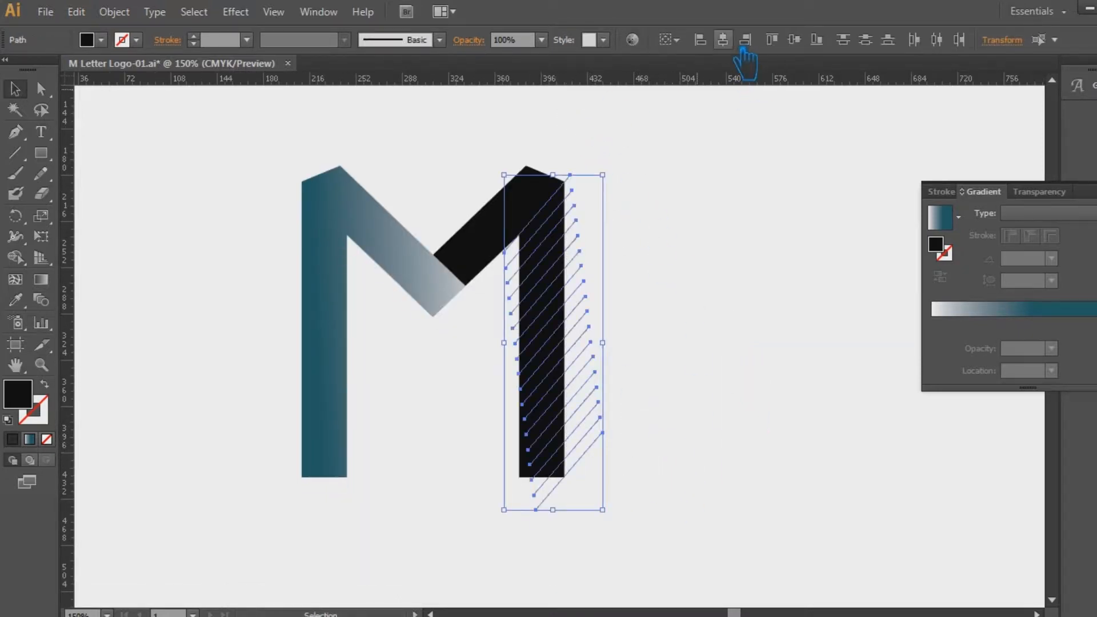
pyautogui.click(723, 40)
# Nudge the aligned lines left until the uppermost one runs through the right leg's outer top corner
pyautogui.press('Left')
pyautogui.press('Left')
pyautogui.press('Left')
pyautogui.press('Left')
pyautogui.press('Left')
pyautogui.press('Left')
pyautogui.press('Left')
pyautogui.press('Left')
pyautogui.press('Left')
pyautogui.press('Left')
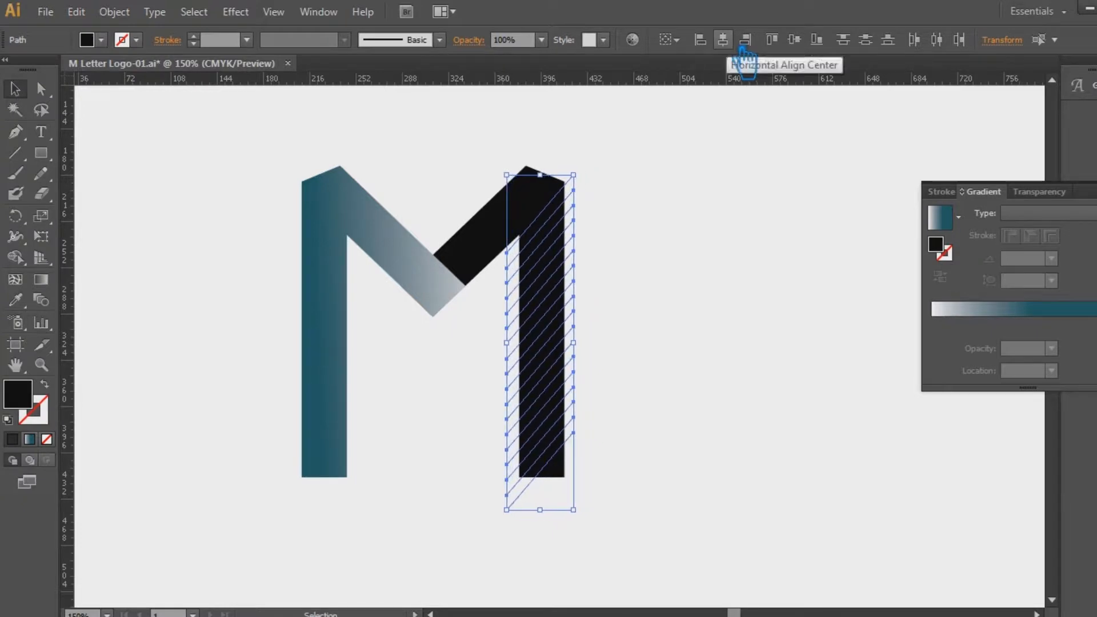
pyautogui.hotkey('ctrl', '=')
pyautogui.hotkey('ctrl', '=')
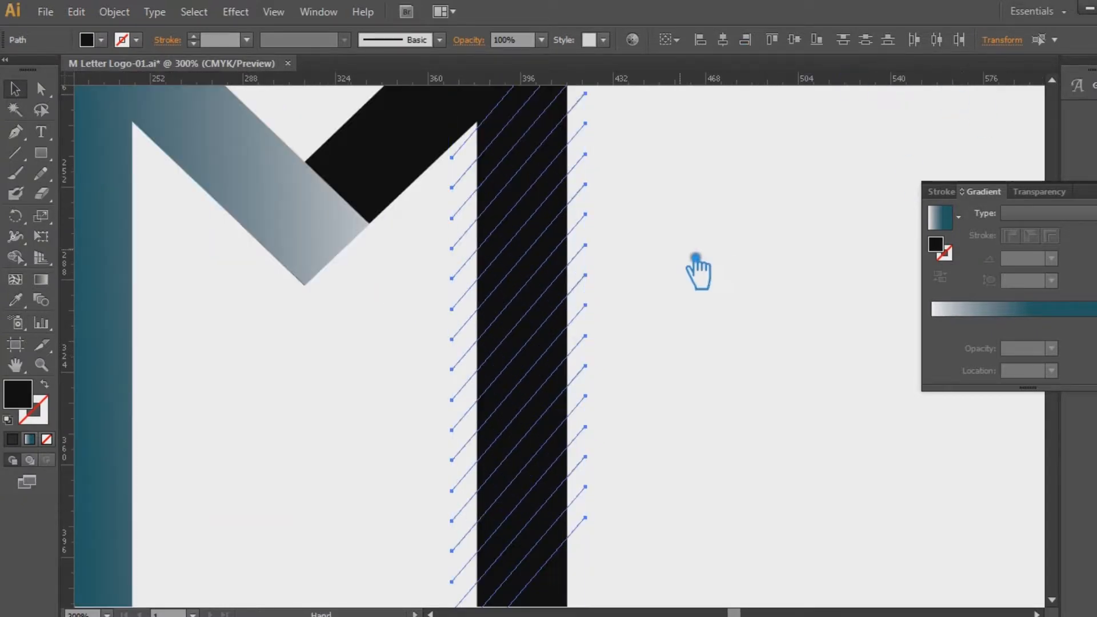
pyautogui.moveTo(698, 257); pyautogui.dragTo(663, 404)
pyautogui.hotkey('ctrl', '=')
pyautogui.press('Left')
pyautogui.press('Left')
pyautogui.press('Left')
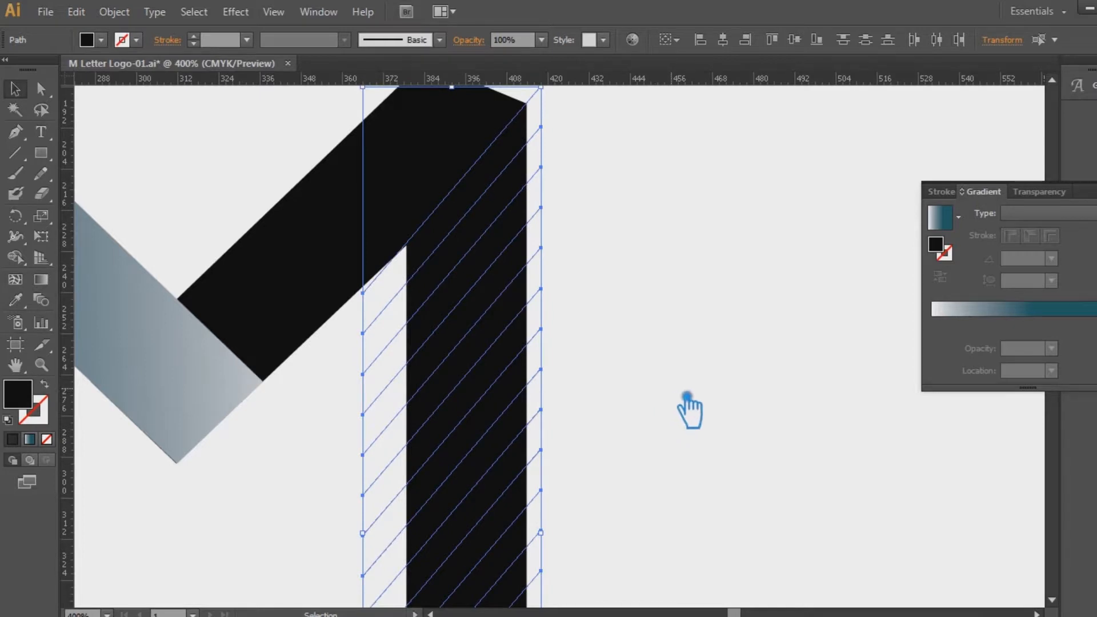
pyautogui.moveTo(620, 453); pyautogui.dragTo(684, 212)
pyautogui.moveTo(684, 571); pyautogui.dragTo(683, 386)
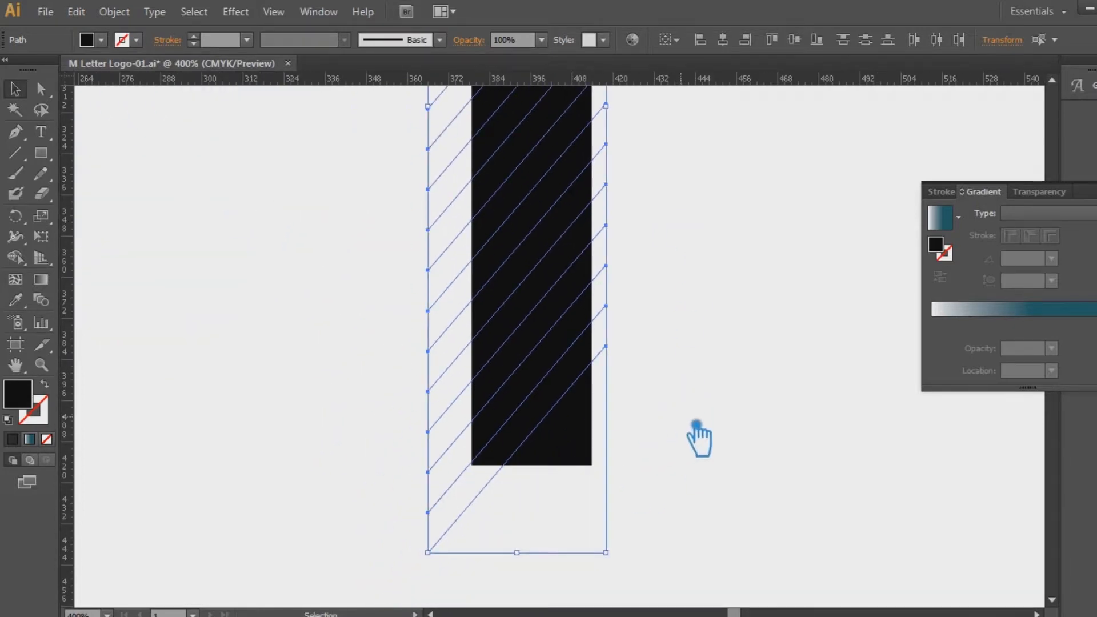
# Extend the pattern with two more diagonal lines below the lowest one, past the right leg's bottom end
pyautogui.click(696, 425)
pyautogui.click(464, 416)
pyautogui.click(634, 432)
pyautogui.moveTo(612, 379)
pyautogui.mouseDown()
pyautogui.moveTo(627, 399)
pyautogui.moveTo(599, 84)
pyautogui.moveTo(582, 143)
pyautogui.moveTo(571, 140)
pyautogui.mouseUp()
pyautogui.click(719, 404)
pyautogui.hotkey('ctrl', '-')
pyautogui.hotkey('ctrl', '-')
pyautogui.hotkey('ctrl', '-')
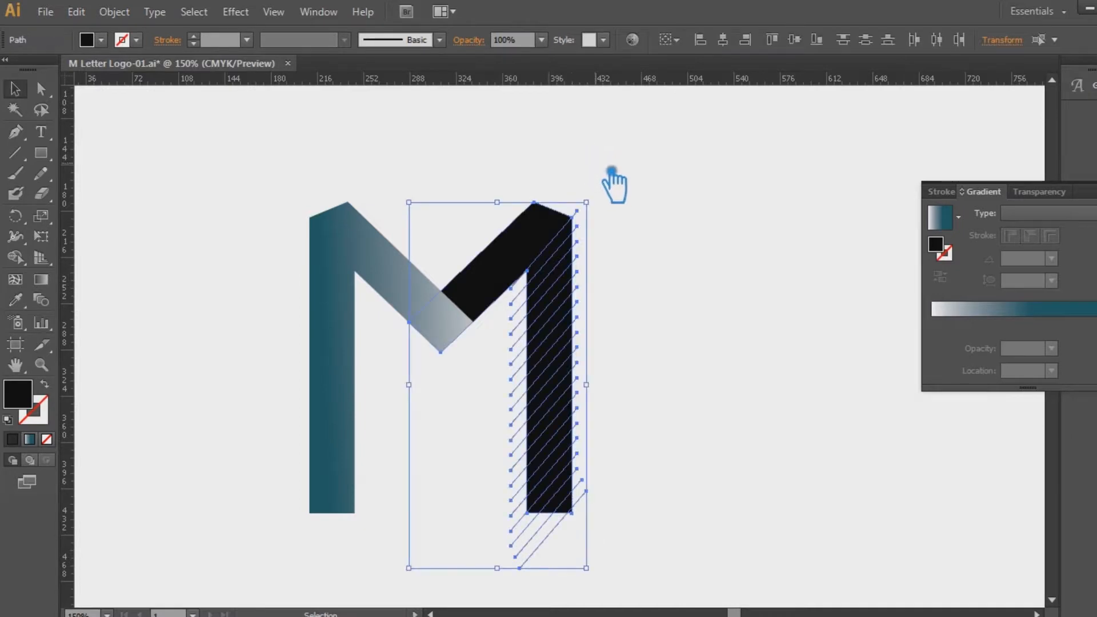
# Try horizontal alignments on the diagonal lines together with the M's right half, and undo them
pyautogui.click(724, 40)
pyautogui.hotkey('ctrl', 'z')
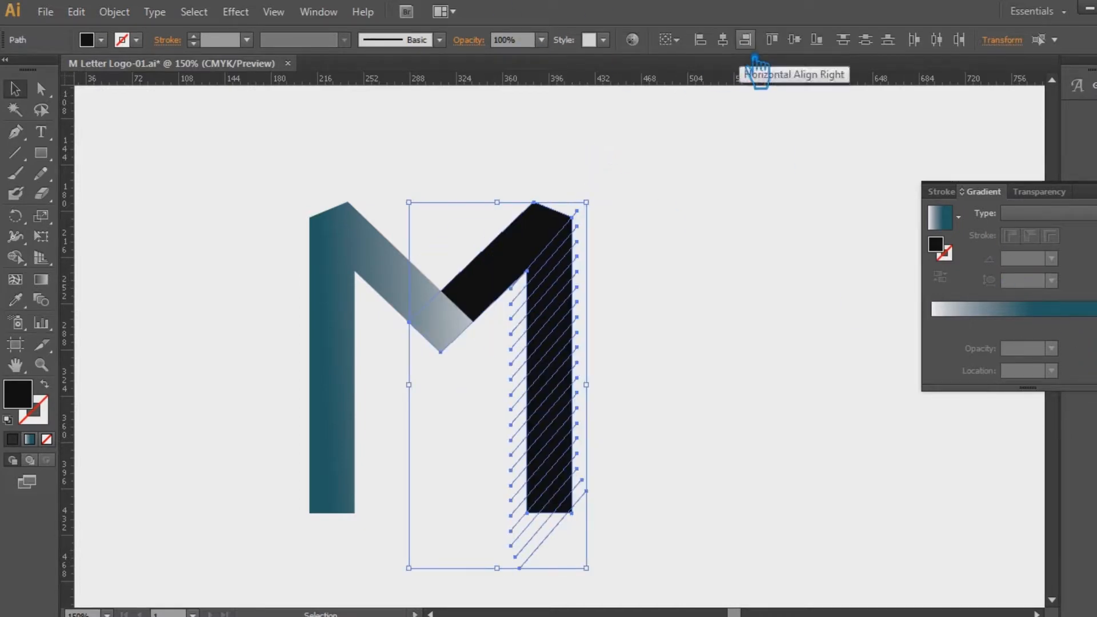
pyautogui.click(701, 41)
pyautogui.hotkey('ctrl', 'z')
pyautogui.click(724, 40)
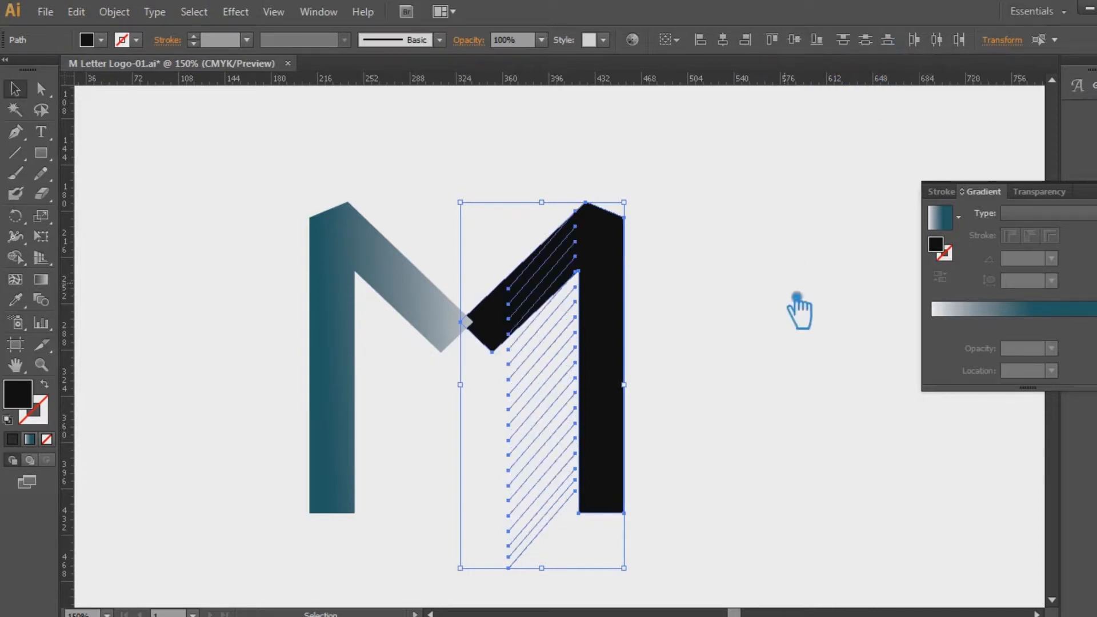
pyautogui.click(817, 303)
pyautogui.moveTo(637, 216); pyautogui.dragTo(560, 509)
pyautogui.click(789, 387)
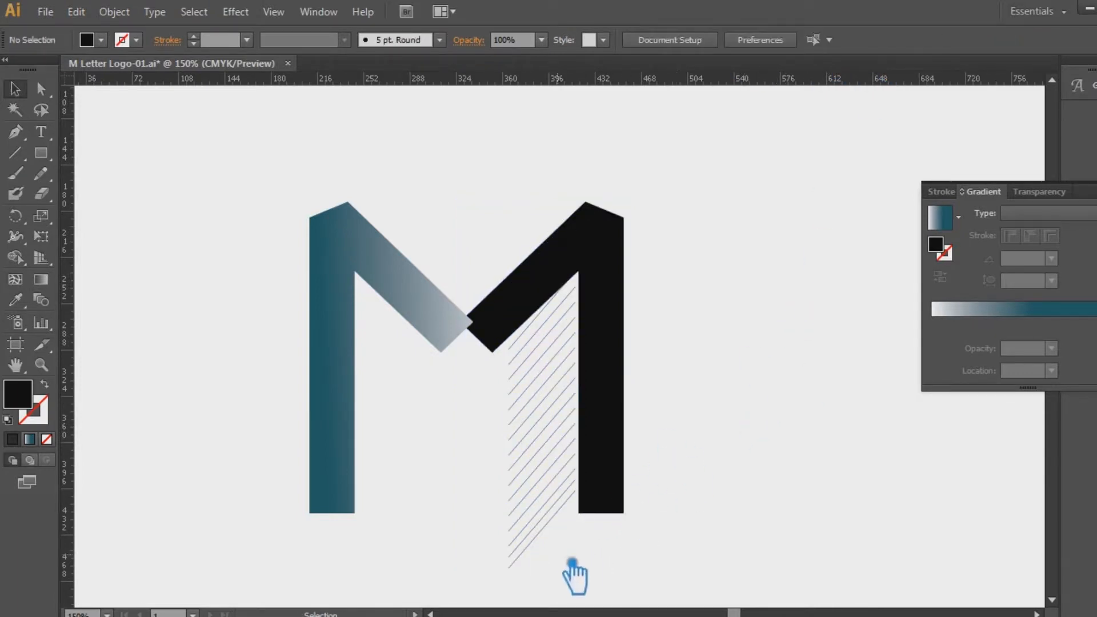
pyautogui.hotkey('ctrl', 'z')
# Align only the diagonal lines by their horizontal centres and distribute them evenly by their vertical centres
pyautogui.moveTo(639, 531)
pyautogui.mouseDown()
pyautogui.moveTo(629, 143)
pyautogui.moveTo(574, 142)
pyautogui.mouseUp()
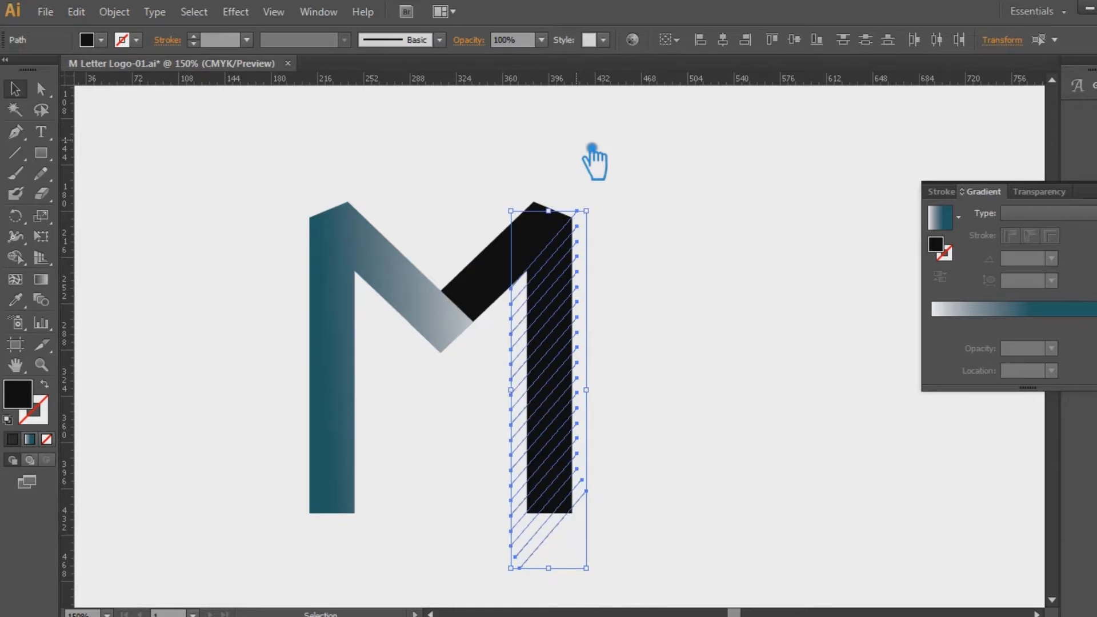
pyautogui.click(723, 40)
pyautogui.click(866, 40)
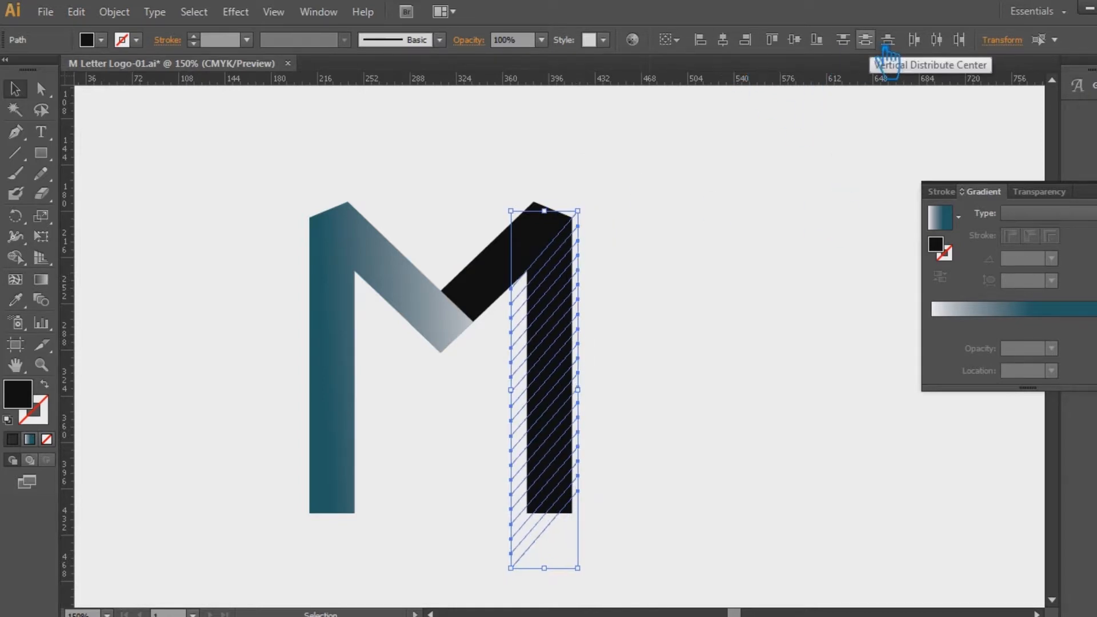
pyautogui.hotkey('ctrl', '+')
pyautogui.hotkey('ctrl', '+')
pyautogui.moveTo(724, 431); pyautogui.dragTo(696, 395)
pyautogui.hotkey('ctrl', '-')
pyautogui.hotkey('ctrl', '-')
# Split the M's black right half into strips along the diagonal lines with the Pathfinder
pyautogui.moveTo(639, 547); pyautogui.dragTo(539, 154)
pyautogui.hotkey('ctrl', 'shift', 'F9')
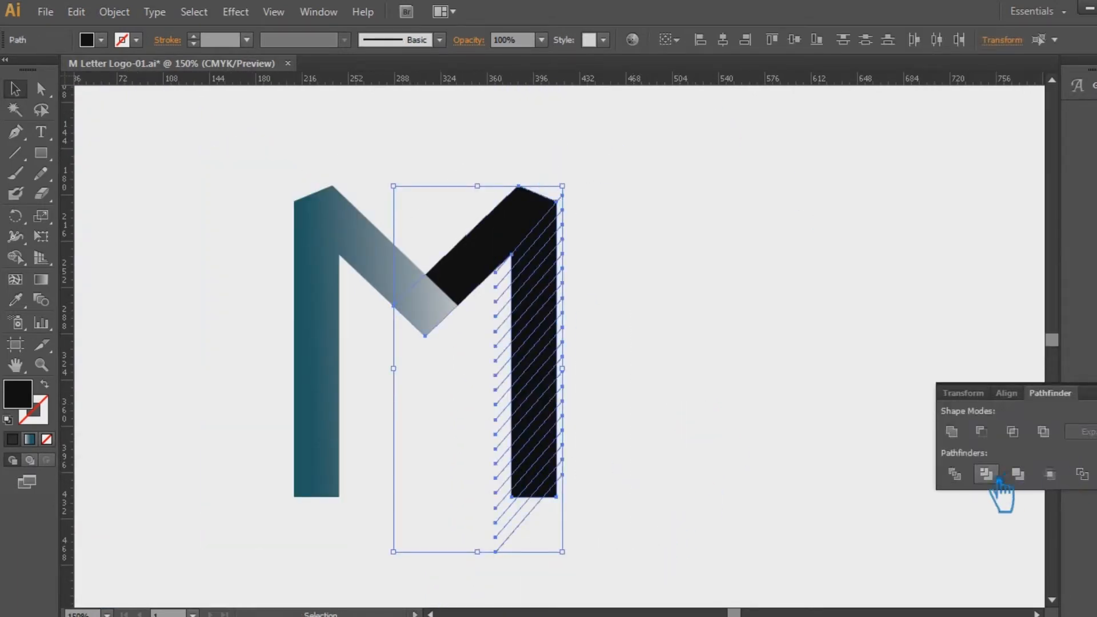
pyautogui.click(986, 474)
pyautogui.click(842, 302)
pyautogui.hotkey('ctrl', '+')
pyautogui.hotkey('ctrl', '+')
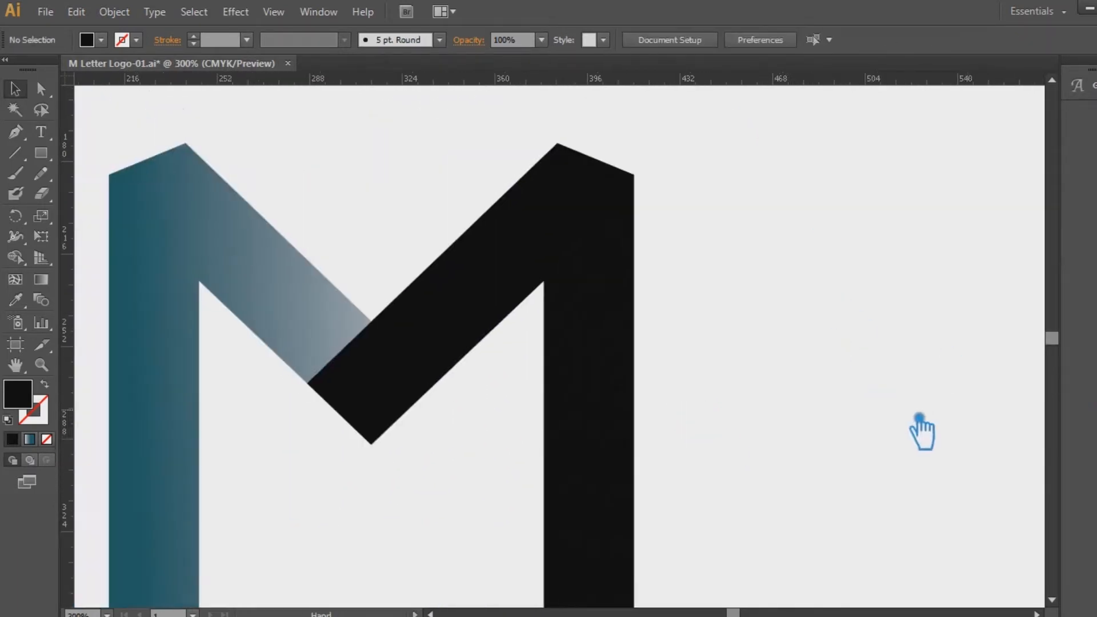
# Try filling a single diagonal strip near the right leg's top with the left half's gradient, and undo the fill
pyautogui.click(608, 208)
pyautogui.click(800, 285)
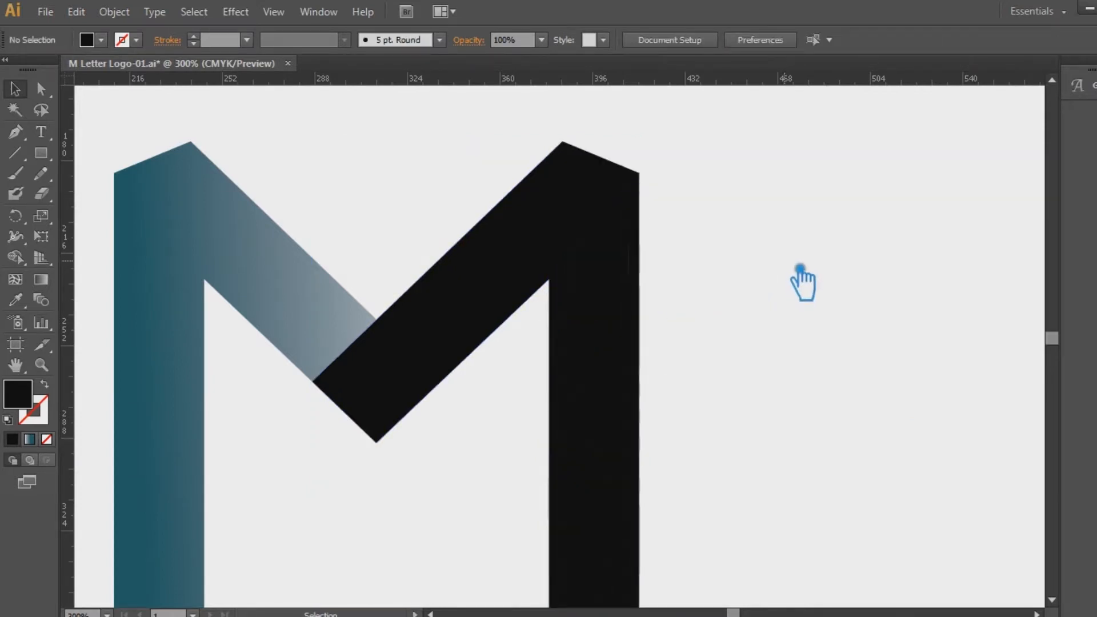
pyautogui.click(633, 210)
pyautogui.click(783, 283)
pyautogui.click(603, 252)
pyautogui.click(660, 273)
pyautogui.click(600, 264)
pyautogui.click(15, 300)
pyautogui.click(221, 259)
pyautogui.click(15, 89)
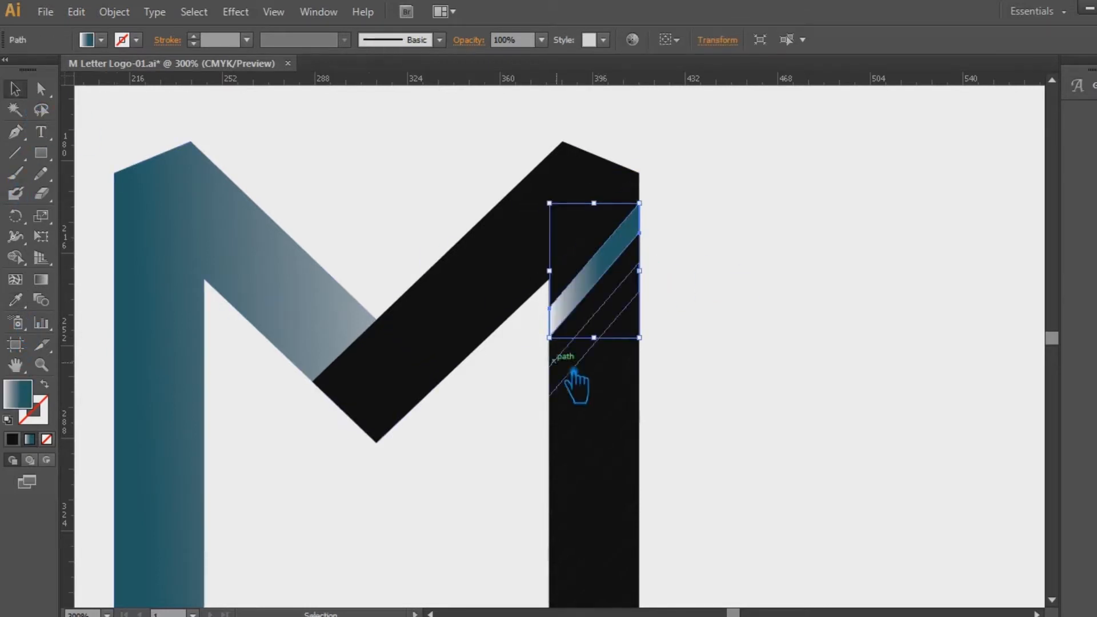
pyautogui.click(574, 359)
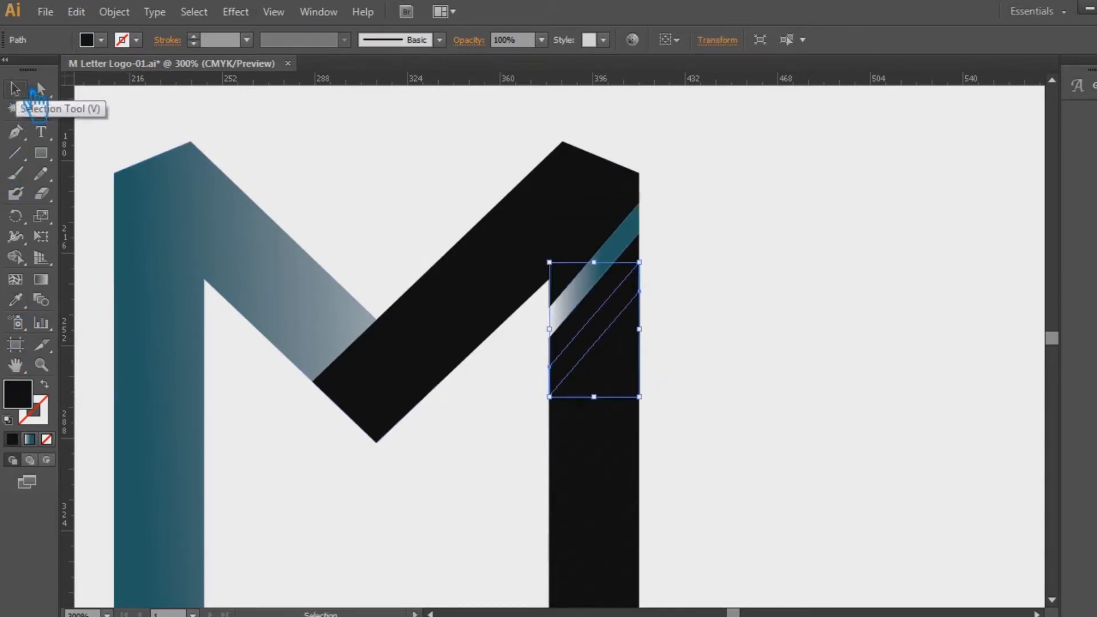
pyautogui.hotkey('ctrl', 'z')
pyautogui.scroll(-2, 600, 352)
pyautogui.keyDown('shift'); pyautogui.click(594, 316); pyautogui.keyUp('shift')
pyautogui.scroll(-8, 778, 348)
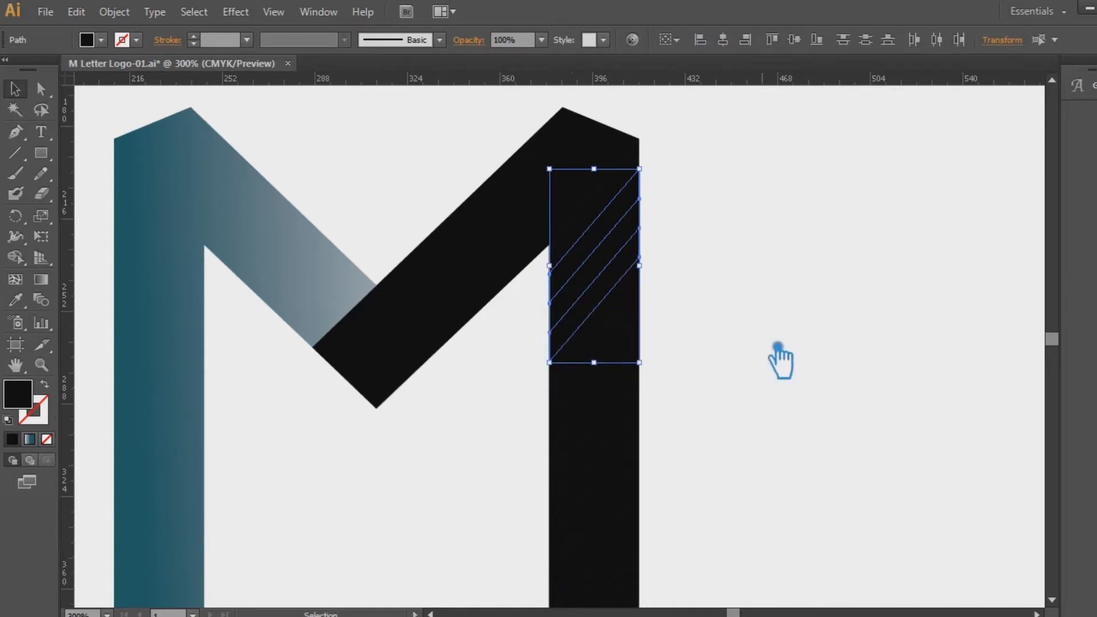
pyautogui.keyDown('shift'); pyautogui.click(588, 343); pyautogui.keyUp('shift')
pyautogui.keyDown('shift'); pyautogui.click(600, 415); pyautogui.keyUp('shift')
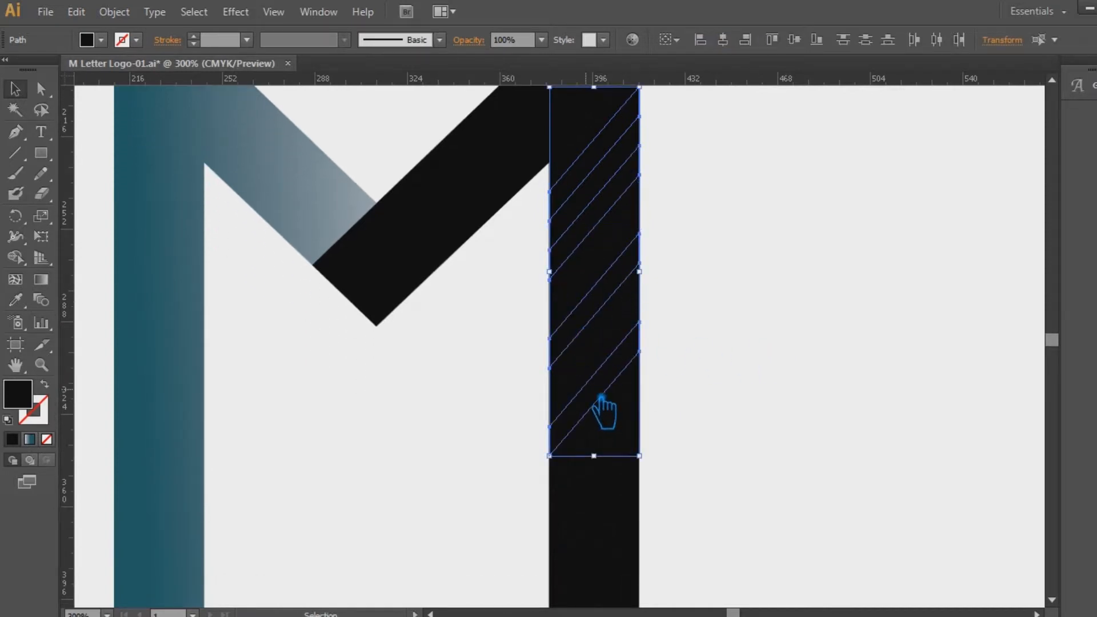
pyautogui.click(762, 338)
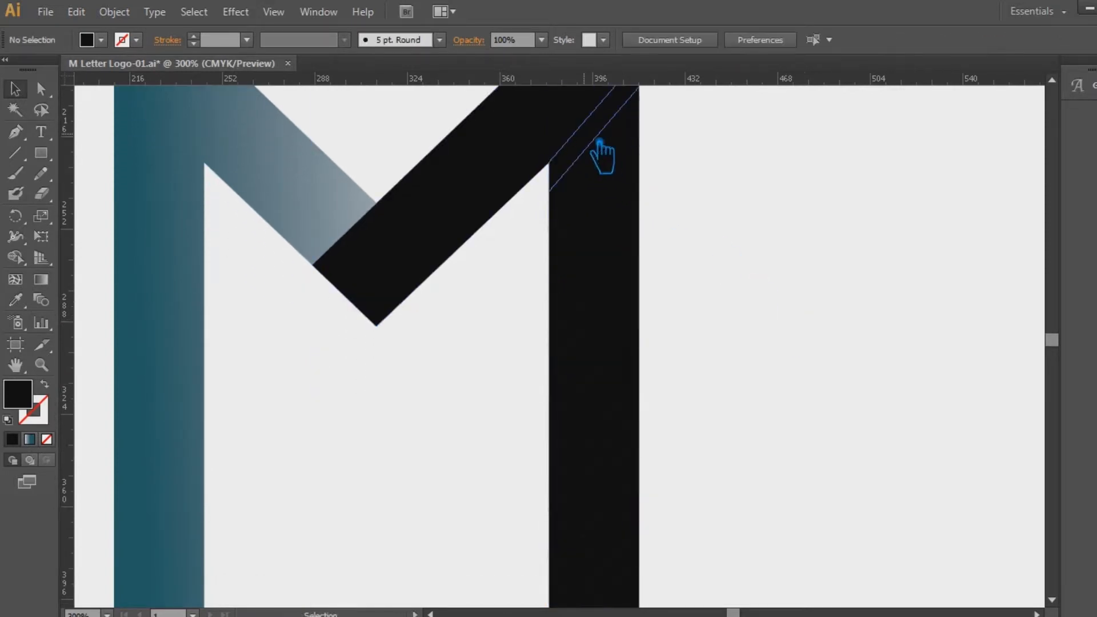
pyautogui.click(618, 167)
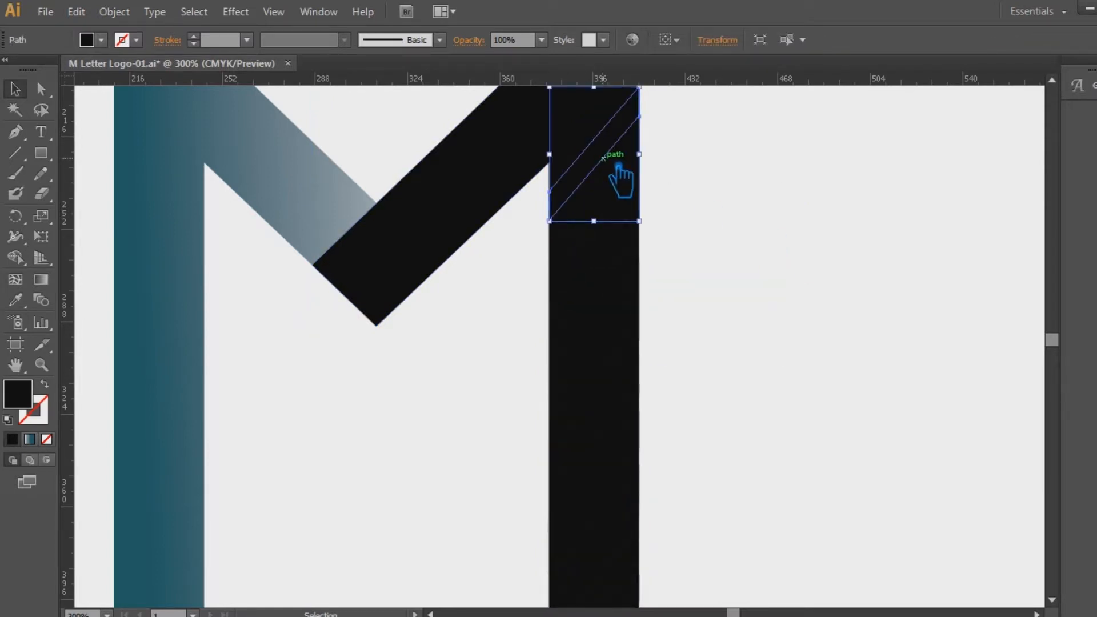
pyautogui.keyDown('shift'); pyautogui.click(585, 293); pyautogui.keyUp('shift')
pyautogui.click(727, 223)
pyautogui.click(613, 137)
pyautogui.click(600, 245)
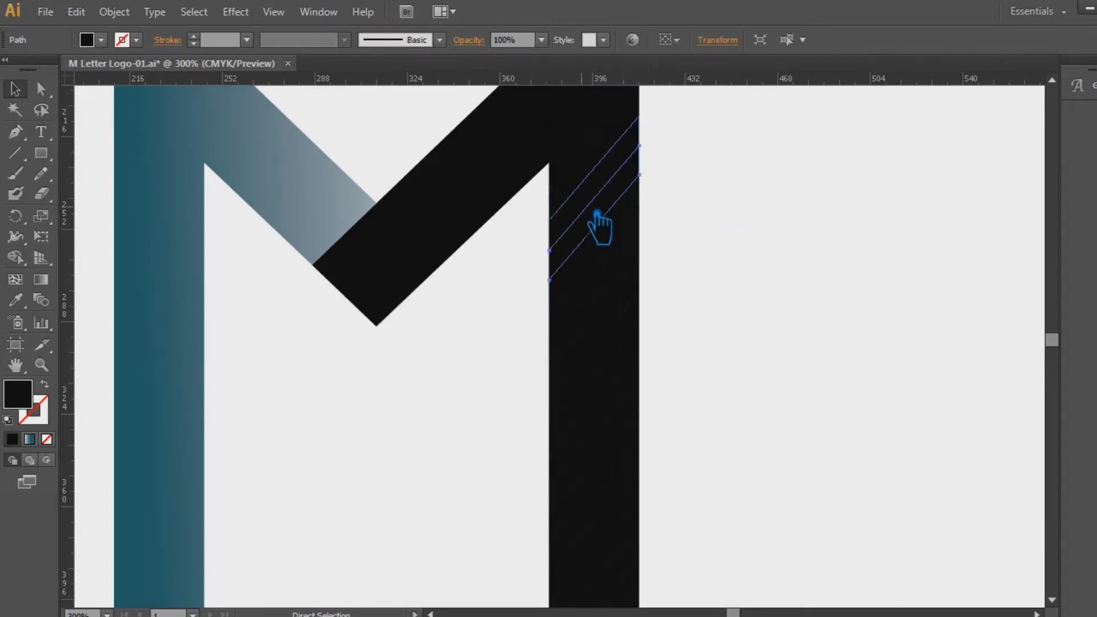
pyautogui.keyDown('shift'); pyautogui.click(600, 201); pyautogui.keyUp('shift')
pyautogui.keyDown('shift'); pyautogui.click(600, 299); pyautogui.keyUp('shift')
pyautogui.click(782, 247)
pyautogui.click(611, 139)
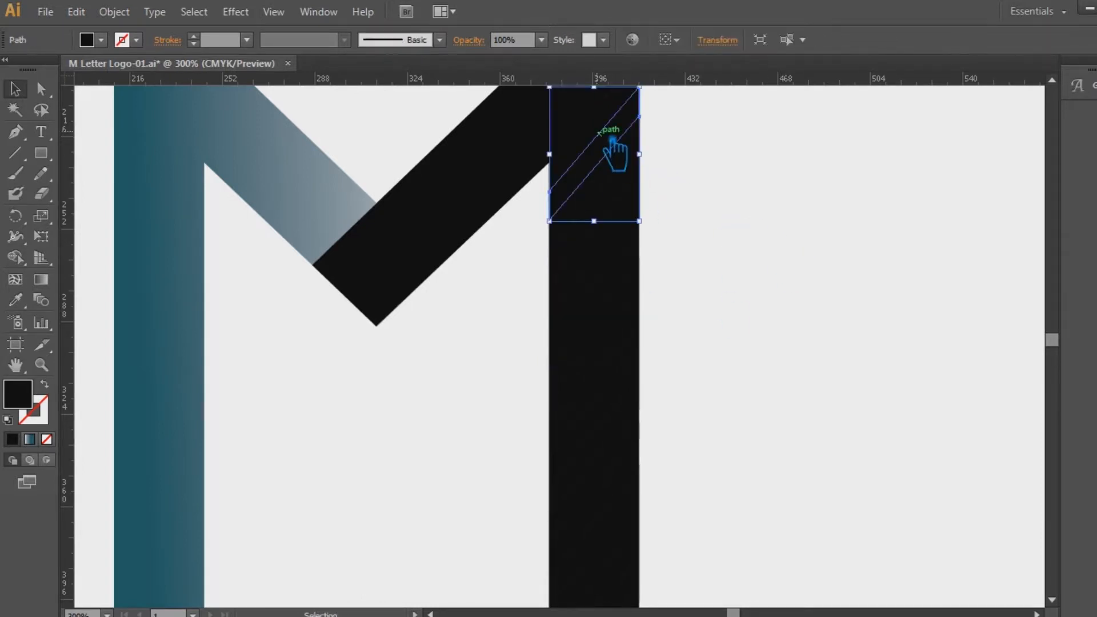
pyautogui.keyDown('ctrl'); pyautogui.click(590, 230); pyautogui.keyUp('ctrl')
# Apply the left half's gradient to every second diagonal strip of the right leg with the Eyedropper and group the strips
pyautogui.click(609, 143)
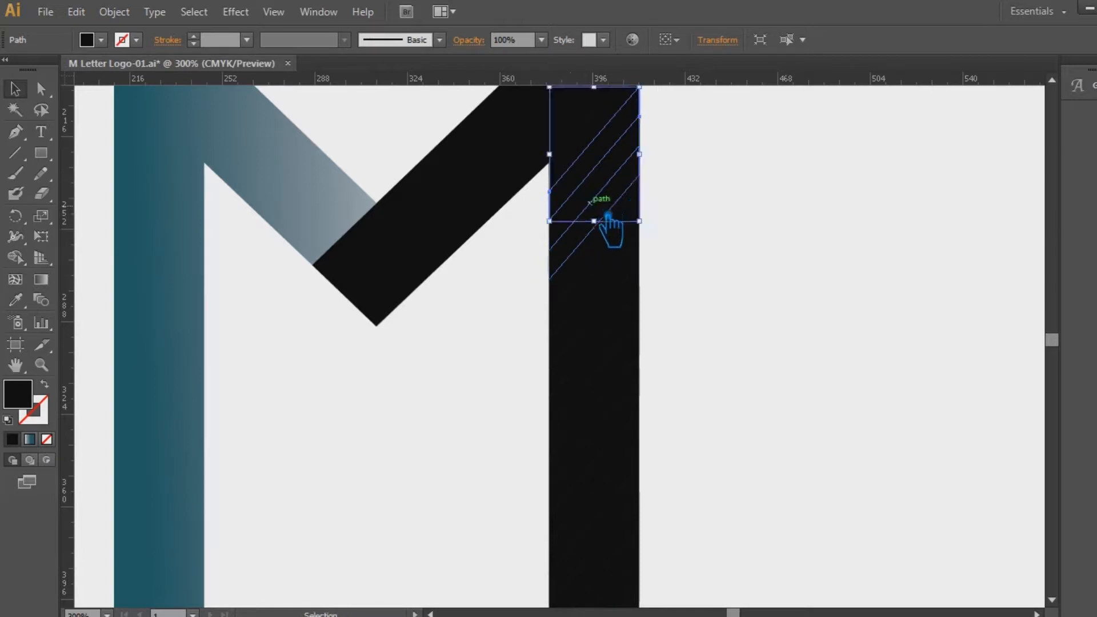
pyautogui.keyDown('shift'); pyautogui.click(594, 241); pyautogui.keyUp('shift')
pyautogui.keyDown('shift'); pyautogui.click(599, 301); pyautogui.keyUp('shift')
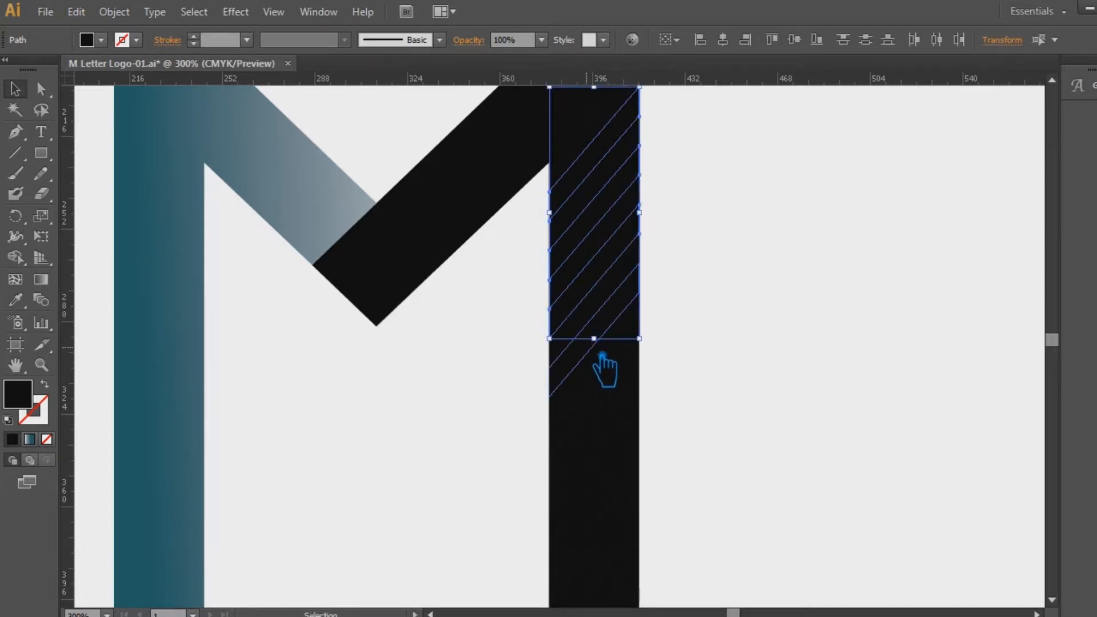
pyautogui.keyDown('shift'); pyautogui.click(595, 371); pyautogui.keyUp('shift')
pyautogui.keyDown('shift'); pyautogui.click(581, 445); pyautogui.keyUp('shift')
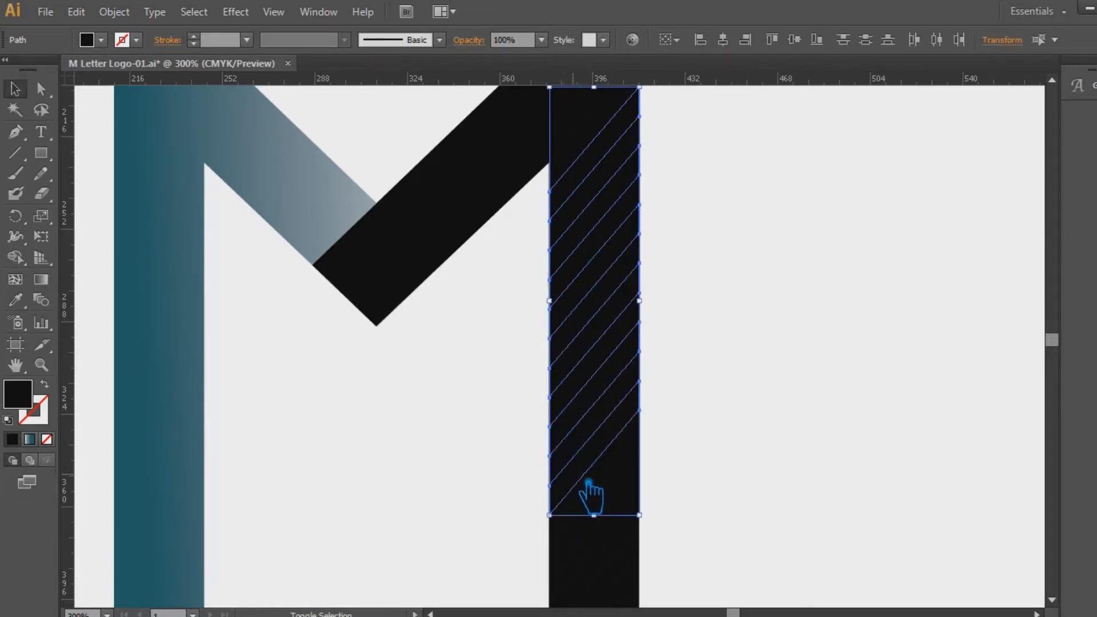
pyautogui.keyDown('shift'); pyautogui.click(588, 490); pyautogui.keyUp('shift')
pyautogui.scroll(-3, 759, 503)
pyautogui.keyDown('shift'); pyautogui.click(580, 452); pyautogui.keyUp('shift')
pyautogui.keyDown('shift'); pyautogui.click(589, 507); pyautogui.keyUp('shift')
pyautogui.click(16, 300)
pyautogui.click(192, 187)
pyautogui.hotkey('ctrl', 'g')
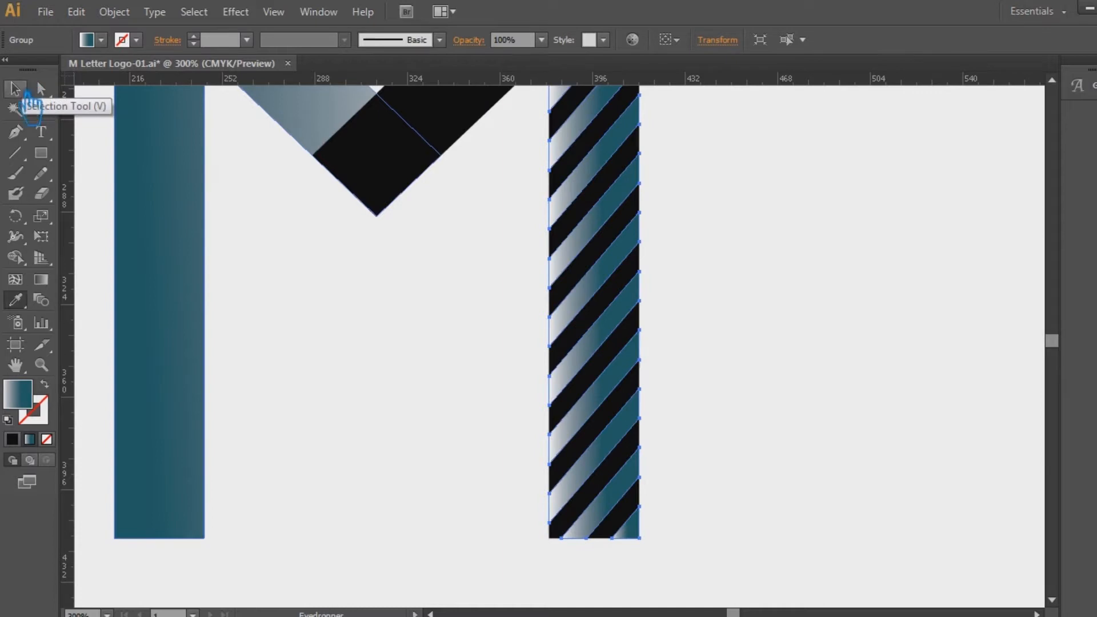
# Fill the topmost black strip of the right leg with colour 0d4a54 and switch the colour mode from Grayscale to RGB
pyautogui.click(14, 90)
pyautogui.click(869, 299)
pyautogui.scroll(4, 870, 298)
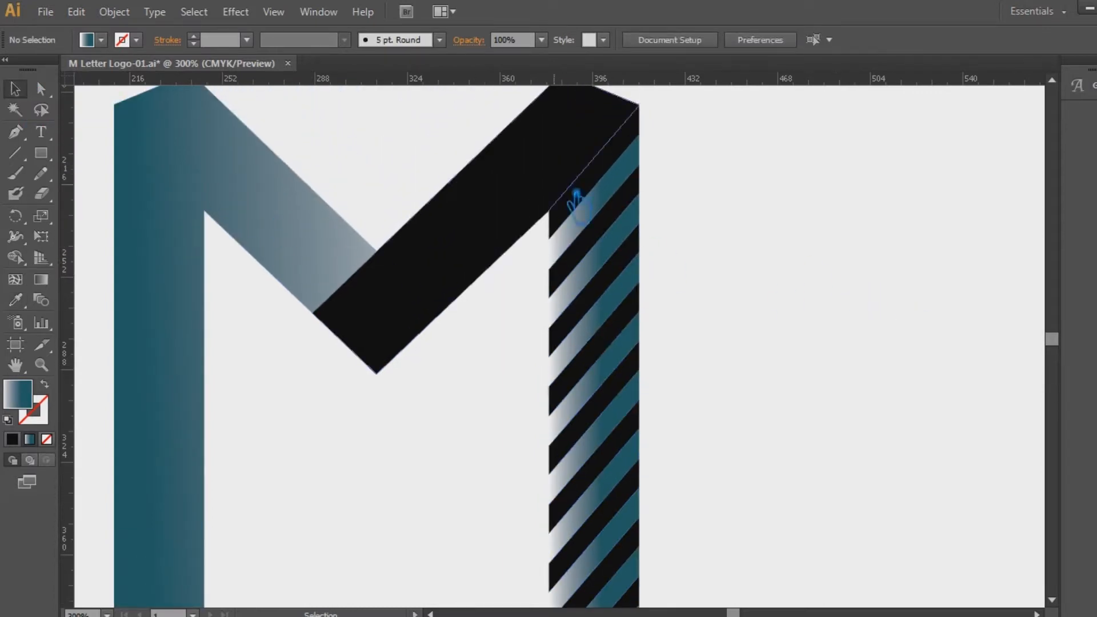
pyautogui.click(600, 197)
pyautogui.doubleClick(25, 397)
pyautogui.write('58595b')
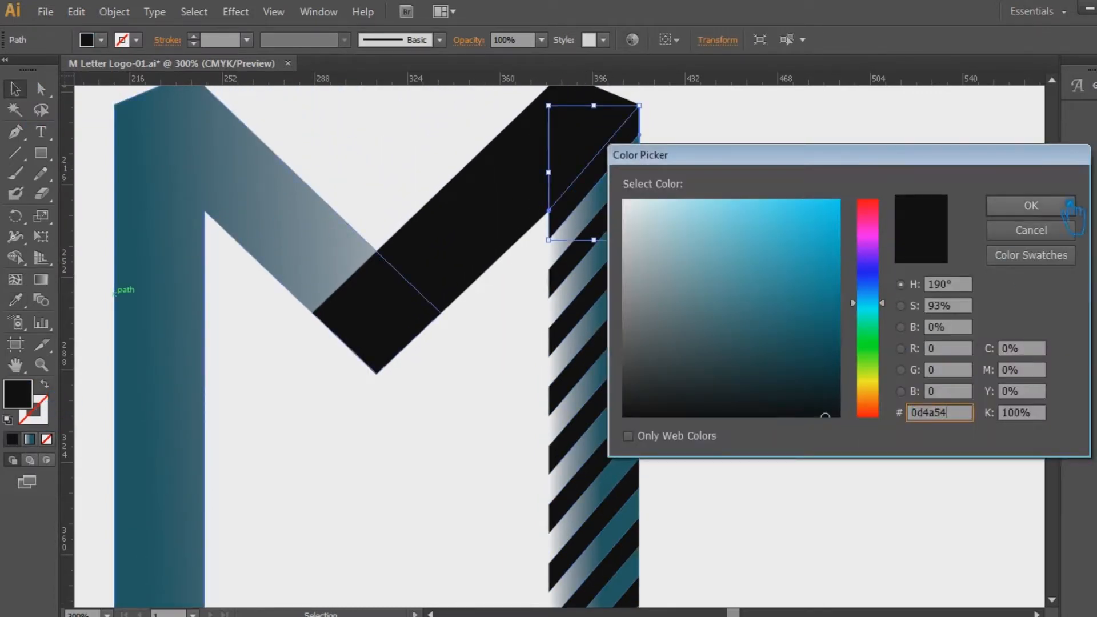
pyautogui.click(1064, 206)
pyautogui.click(1095, 86)
pyautogui.click(1094, 67)
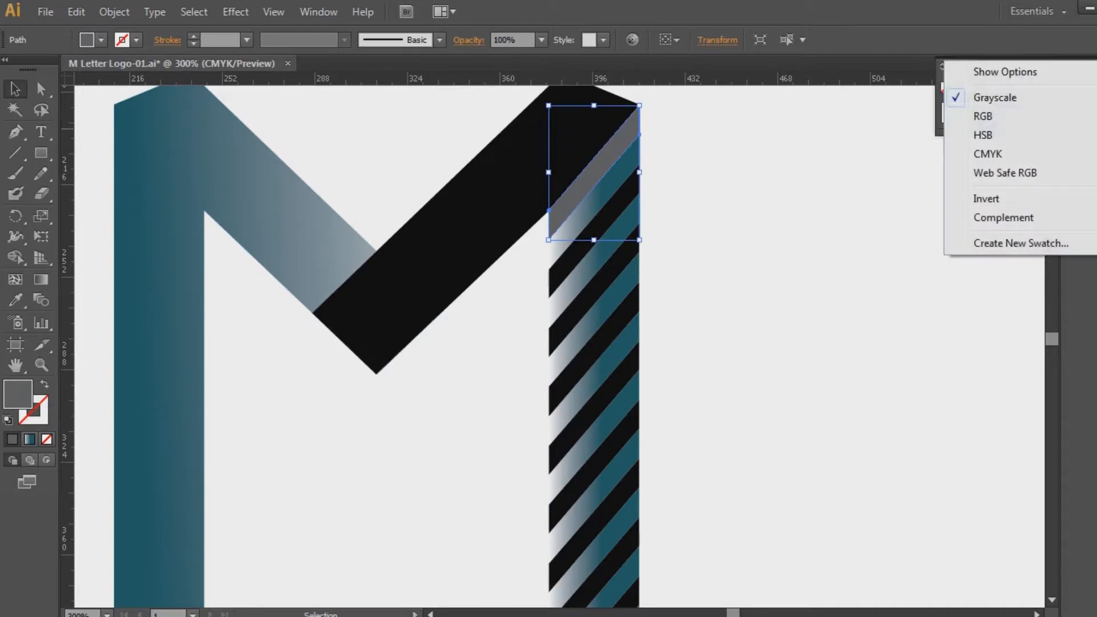
pyautogui.click(997, 116)
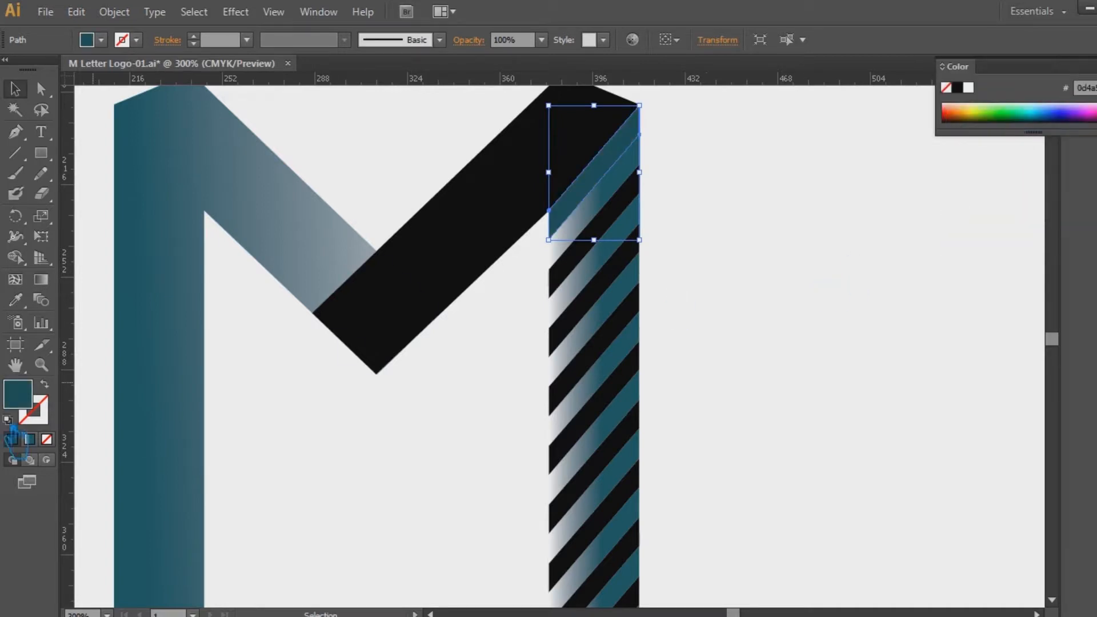
# Darken the topmost strip's teal fill to colour 011b1c
pyautogui.doubleClick(23, 394)
pyautogui.moveTo(801, 346); pyautogui.dragTo(821, 372)
pyautogui.click(1014, 208)
pyautogui.click(801, 244)
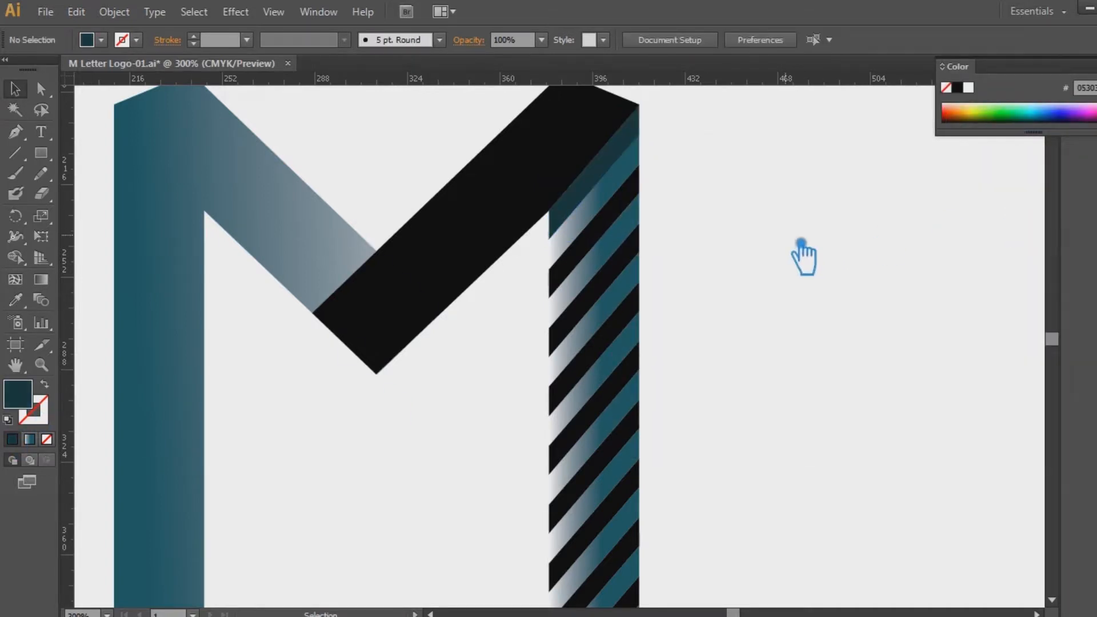
pyautogui.click(625, 166)
pyautogui.doubleClick(18, 395)
pyautogui.moveTo(823, 387); pyautogui.dragTo(836, 393)
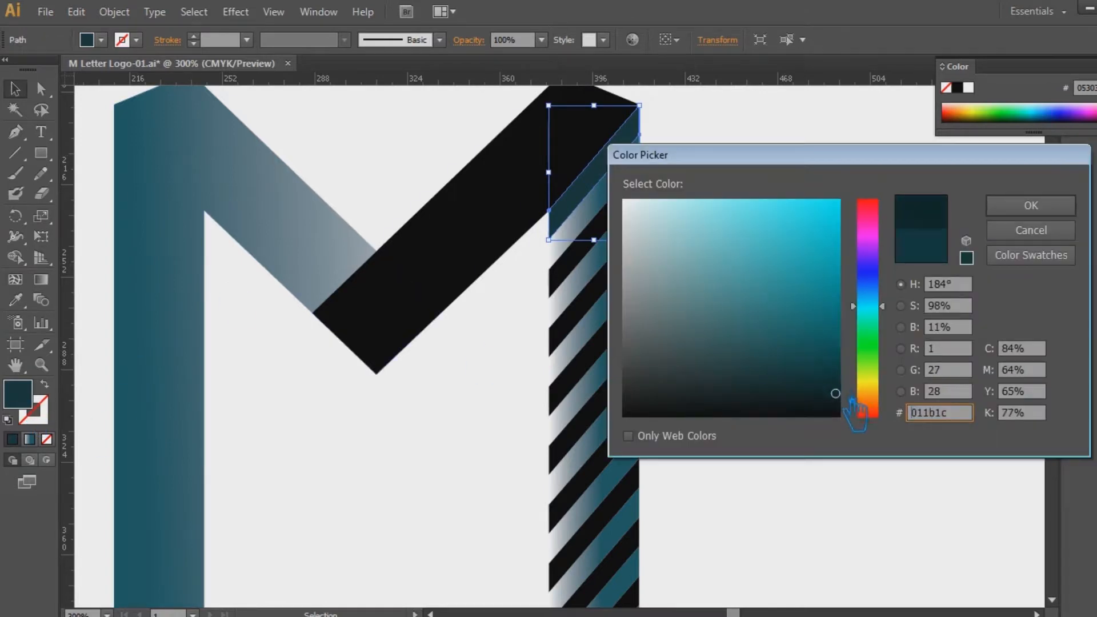
pyautogui.click(1031, 206)
pyautogui.click(902, 295)
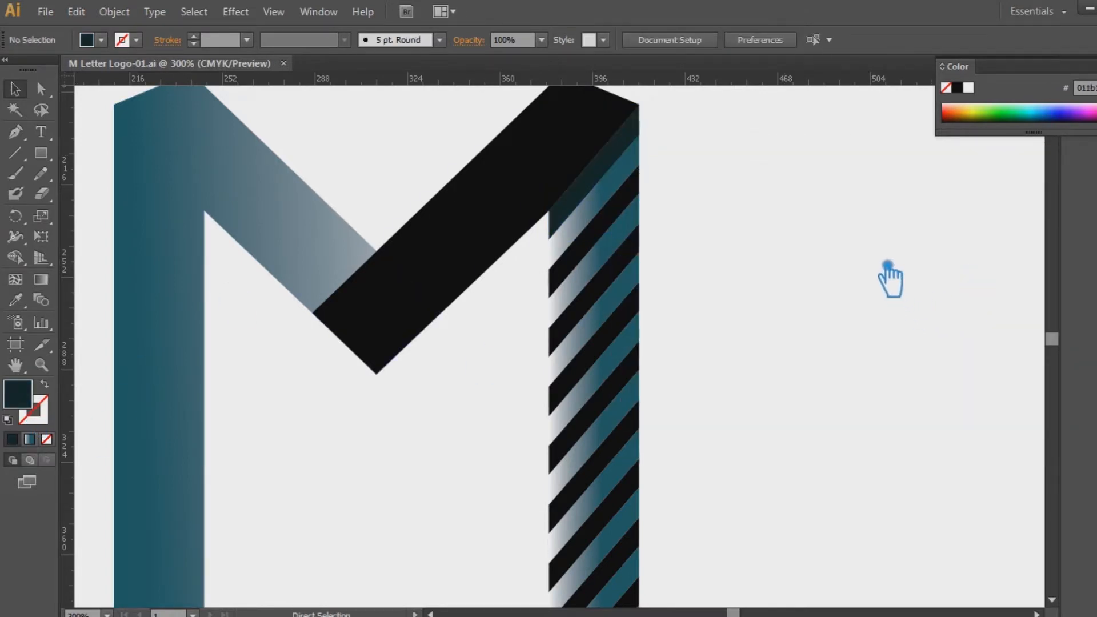
# Try filling the right leg's black strips with the neighbouring strips' gradient using the Eyedropper, and undo the fill
pyautogui.hotkey('ctrl', '-')
pyautogui.hotkey('ctrl', '-')
pyautogui.click(598, 266)
pyautogui.click(718, 268)
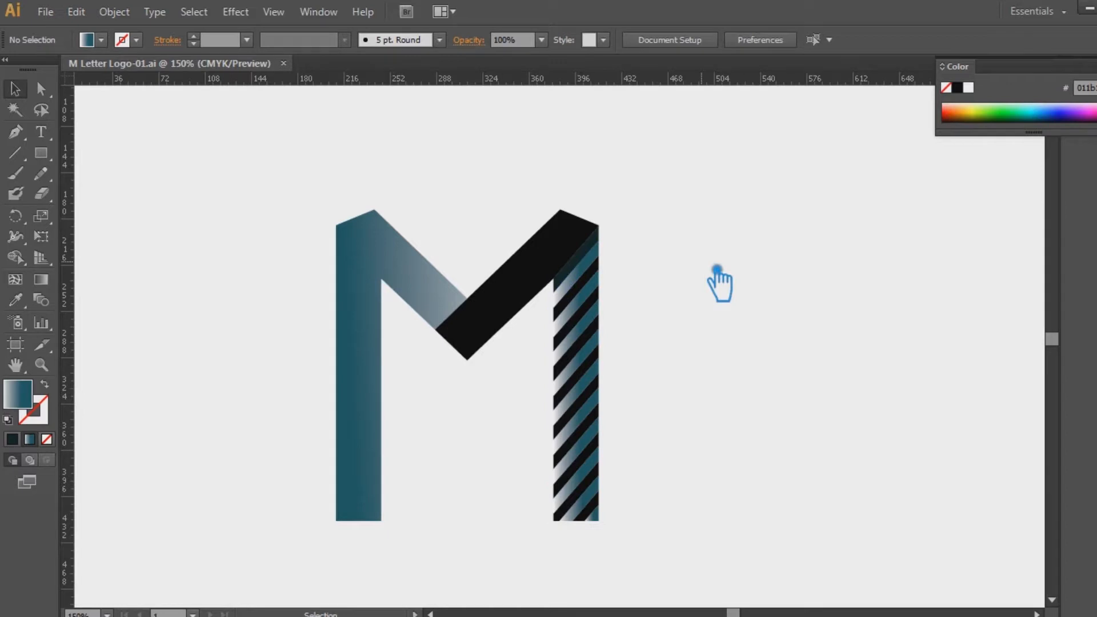
pyautogui.hotkey('ctrl', '+')
pyautogui.hotkey('ctrl', '+')
pyautogui.hotkey('ctrl', '+')
pyautogui.scroll(3, 714, 297)
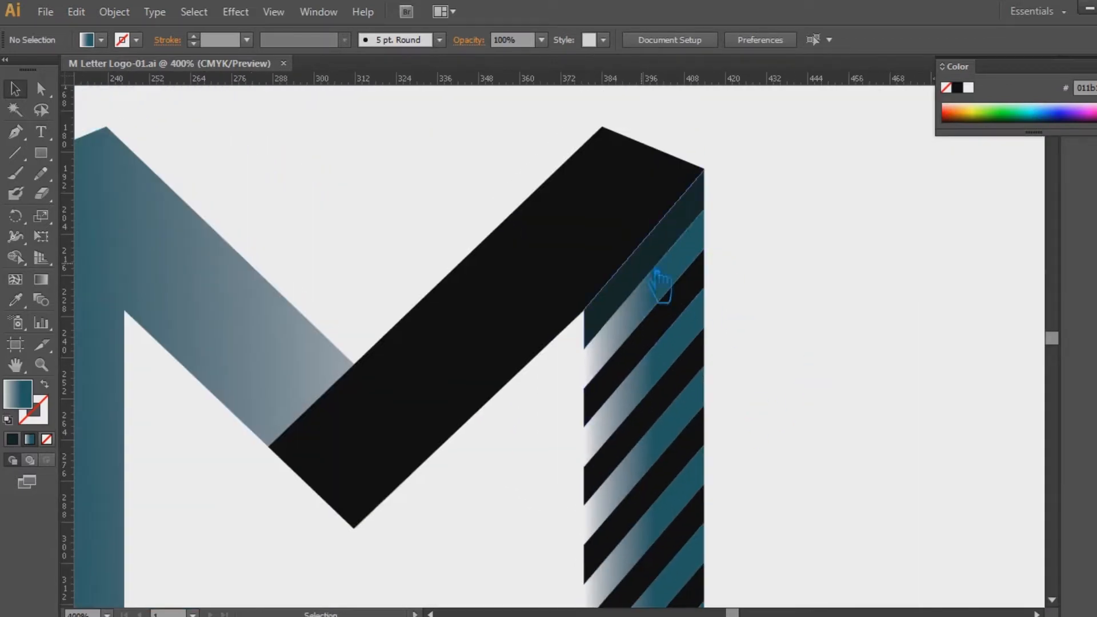
pyautogui.rightClick(615, 265)
pyautogui.click(867, 284)
pyautogui.click(594, 220)
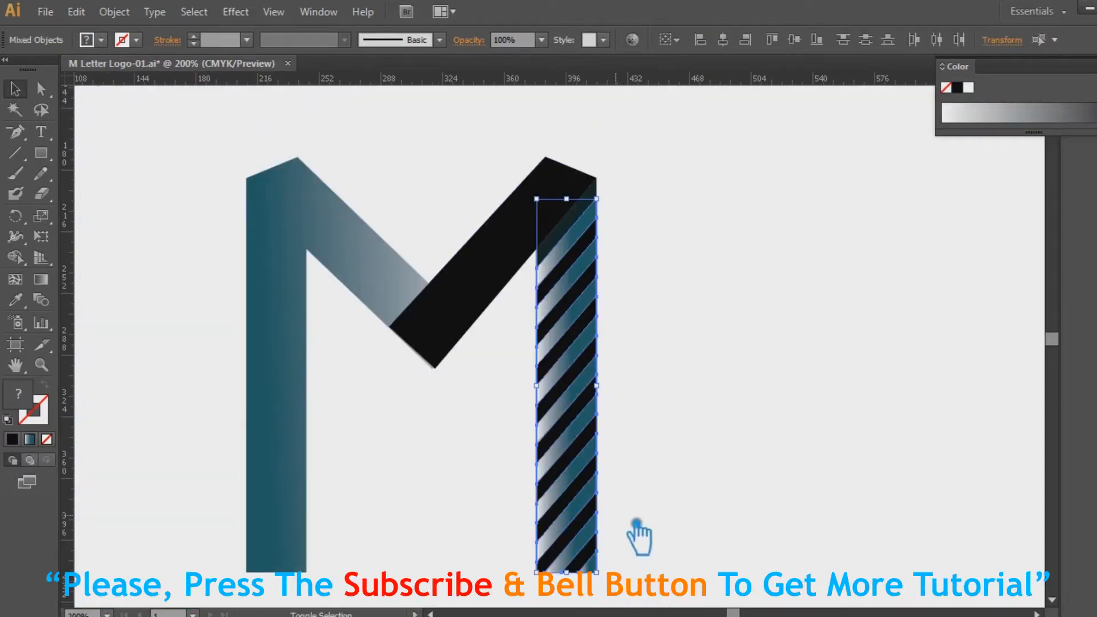
pyautogui.click(19, 300)
pyautogui.click(587, 241)
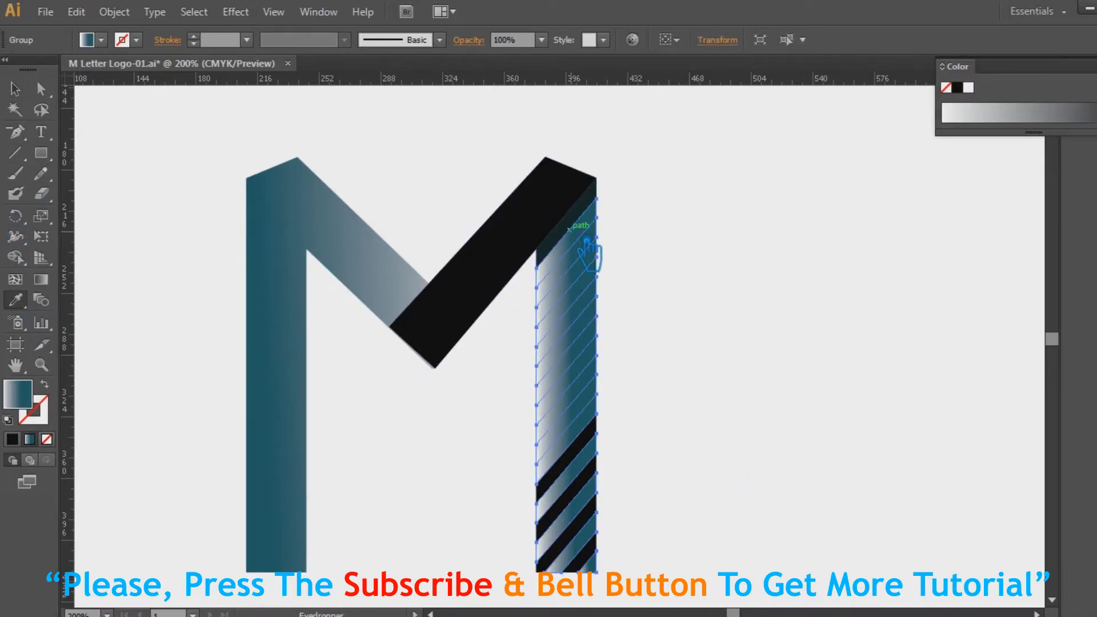
pyautogui.hotkey('ctrl', 'z')
# Ungroup the diagonal strips of the right leg
pyautogui.click(17, 90)
pyautogui.keyDown('shift'); pyautogui.click(580, 476); pyautogui.keyUp('shift')
pyautogui.click(577, 480)
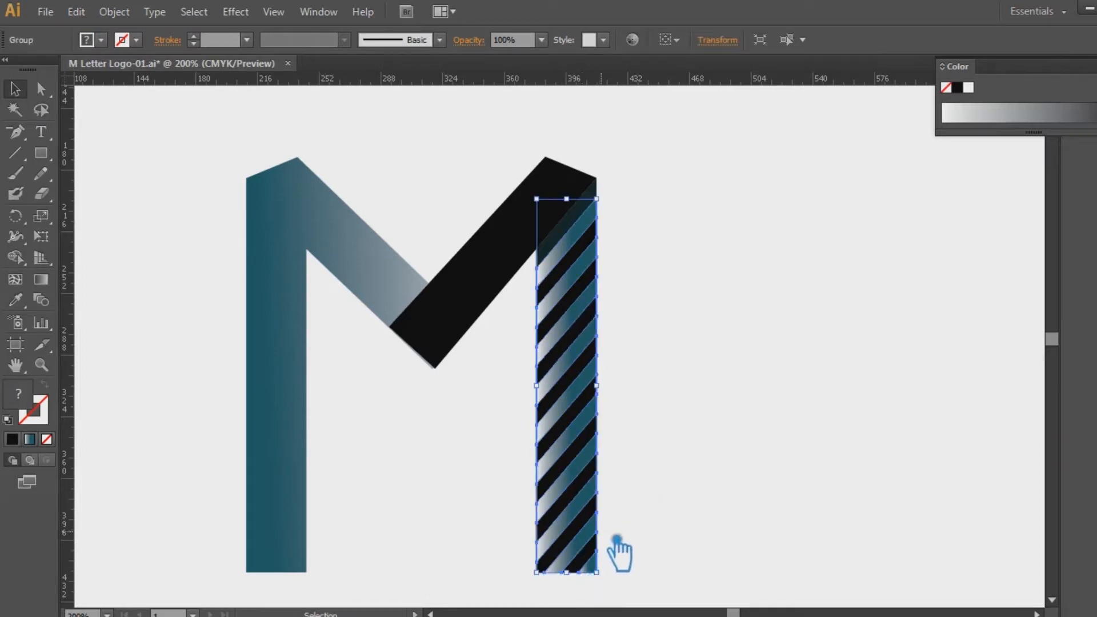
pyautogui.click(691, 415)
pyautogui.click(594, 270)
pyautogui.rightClick(580, 248)
pyautogui.click(584, 244)
pyautogui.click(582, 232)
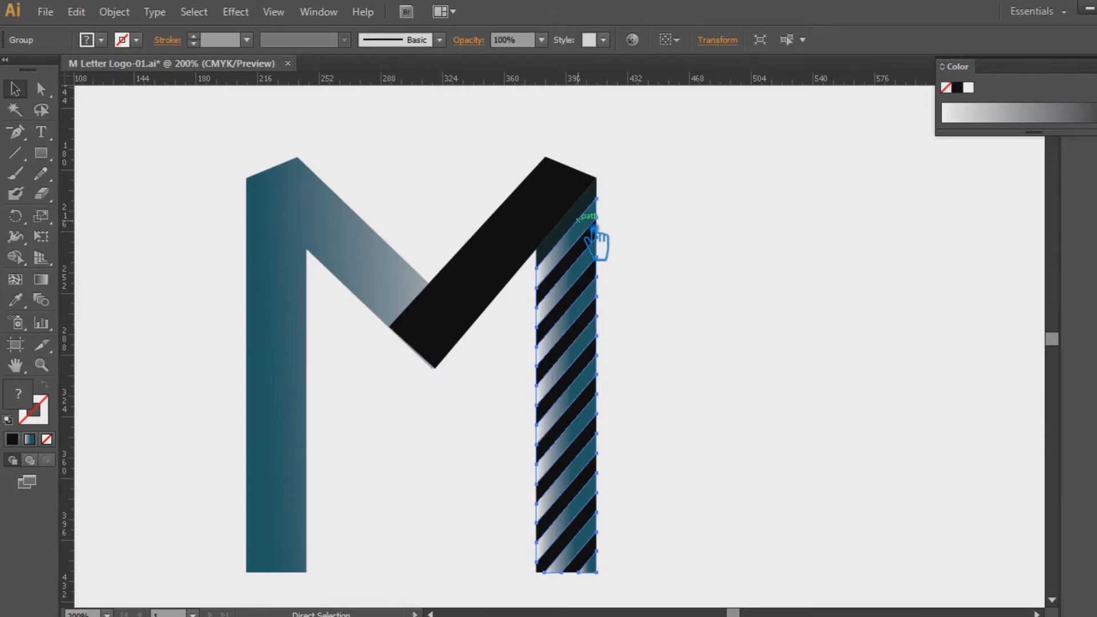
pyautogui.hotkey('ctrl', 'shift', 'a')
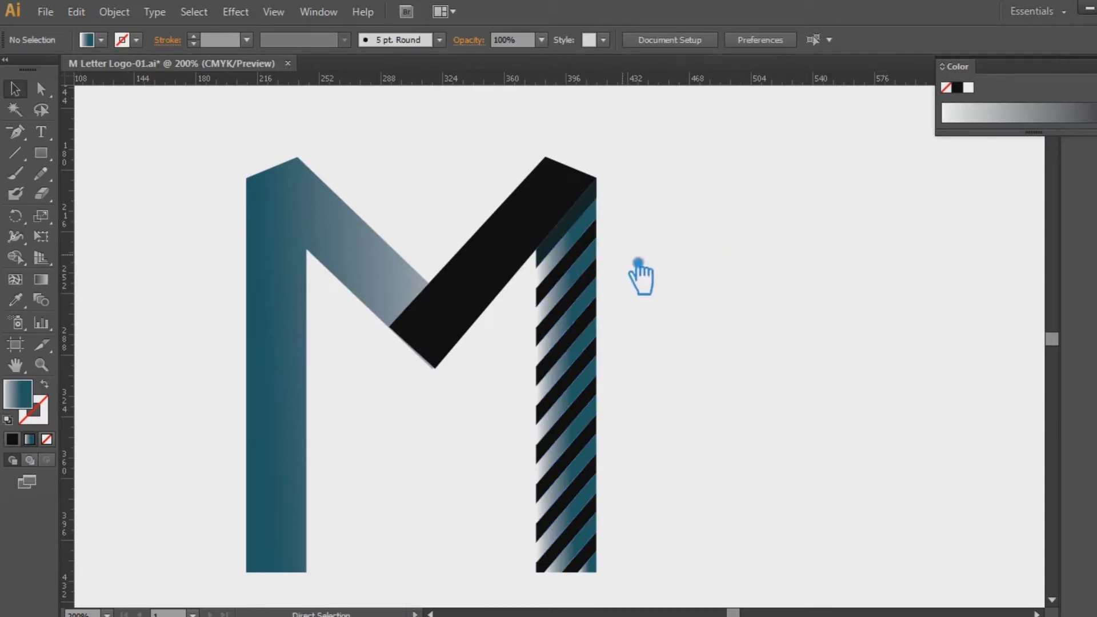
pyautogui.click(597, 254)
pyautogui.rightClick(596, 255)
pyautogui.click(661, 350)
# Try selecting the right leg's black strips together and applying the left half's gradient with the Eyedropper
pyautogui.click(589, 267)
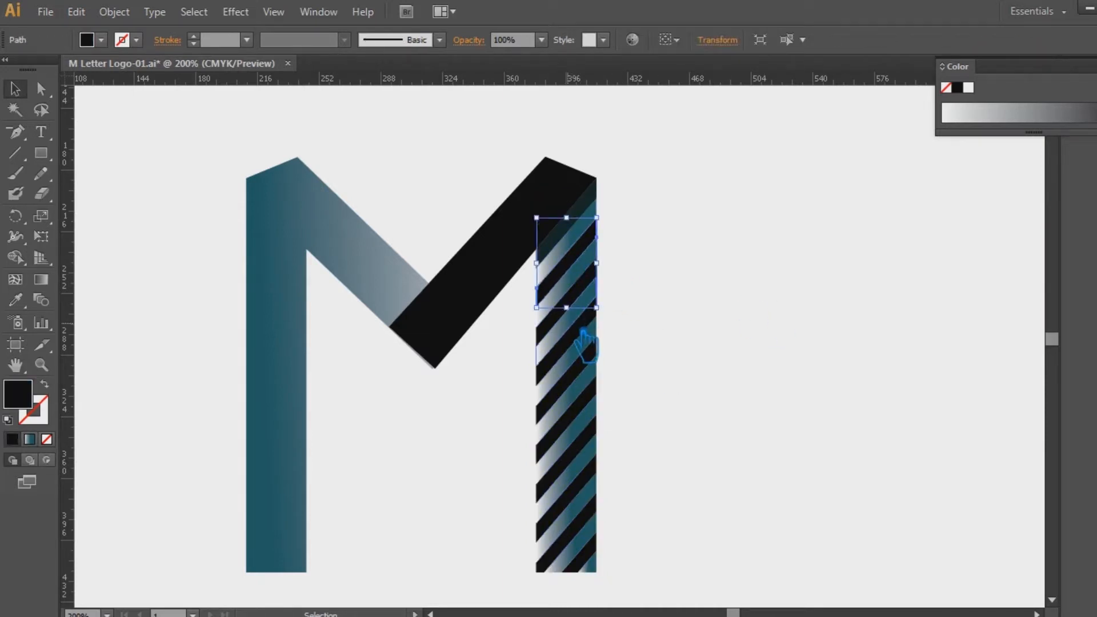
pyautogui.keyDown('shift'); pyautogui.click(546, 330); pyautogui.keyUp('shift')
pyautogui.keyDown('shift'); pyautogui.click(547, 368); pyautogui.keyUp('shift')
pyautogui.keyDown('shift'); pyautogui.click(548, 407); pyautogui.keyUp('shift')
pyautogui.keyDown('shift'); pyautogui.click(548, 445); pyautogui.keyUp('shift')
pyautogui.keyDown('shift'); pyautogui.click(553, 496); pyautogui.keyUp('shift')
pyautogui.keyDown('shift'); pyautogui.click(550, 495); pyautogui.keyUp('shift')
pyautogui.keyDown('shift'); pyautogui.click(549, 492); pyautogui.keyUp('shift')
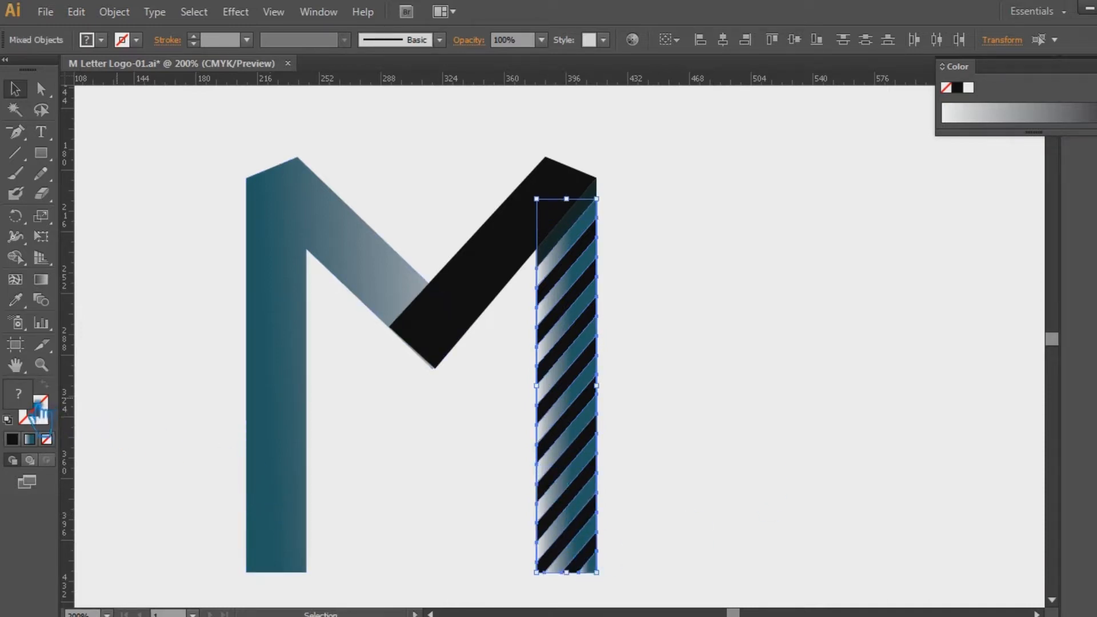
pyautogui.click(15, 300)
pyautogui.click(387, 262)
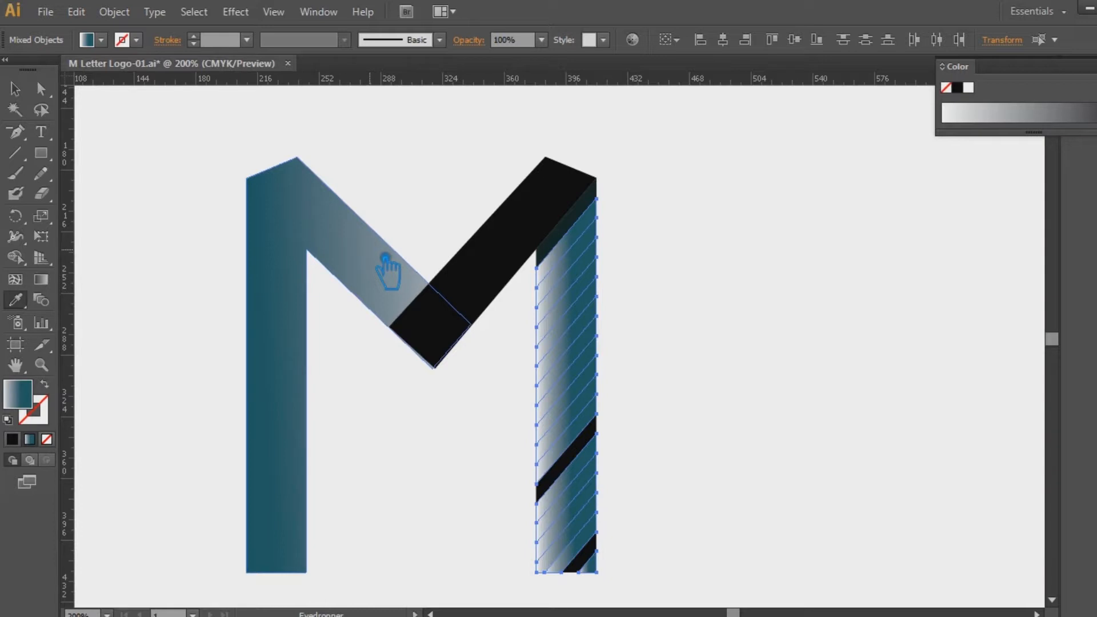
pyautogui.click(33, 91)
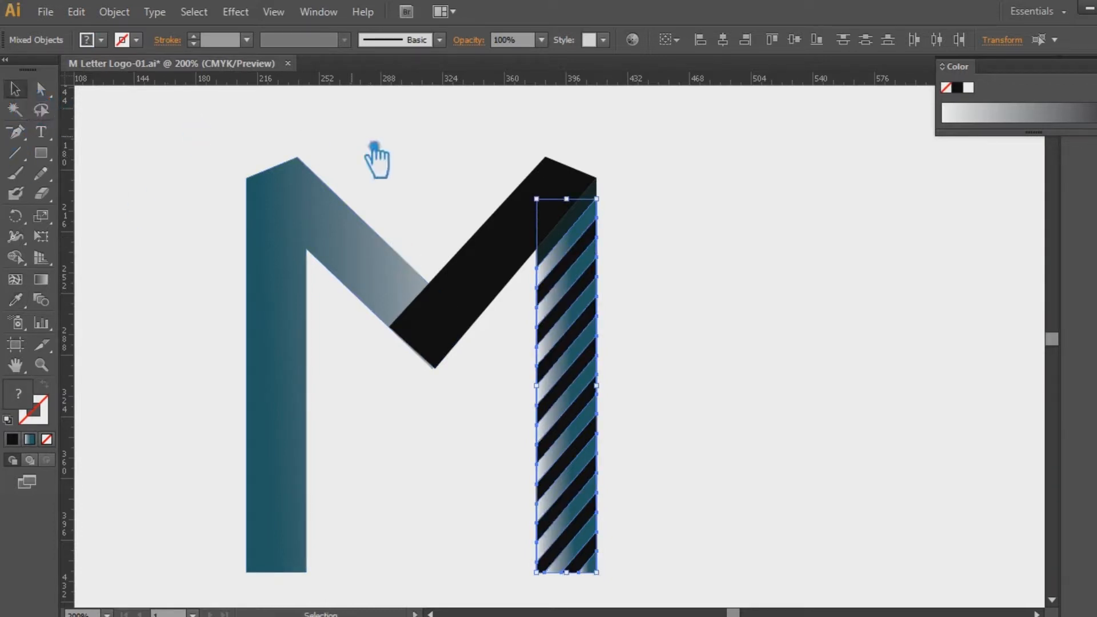
pyautogui.click(726, 250)
pyautogui.moveTo(711, 346); pyautogui.dragTo(662, 259)
pyautogui.click(535, 166)
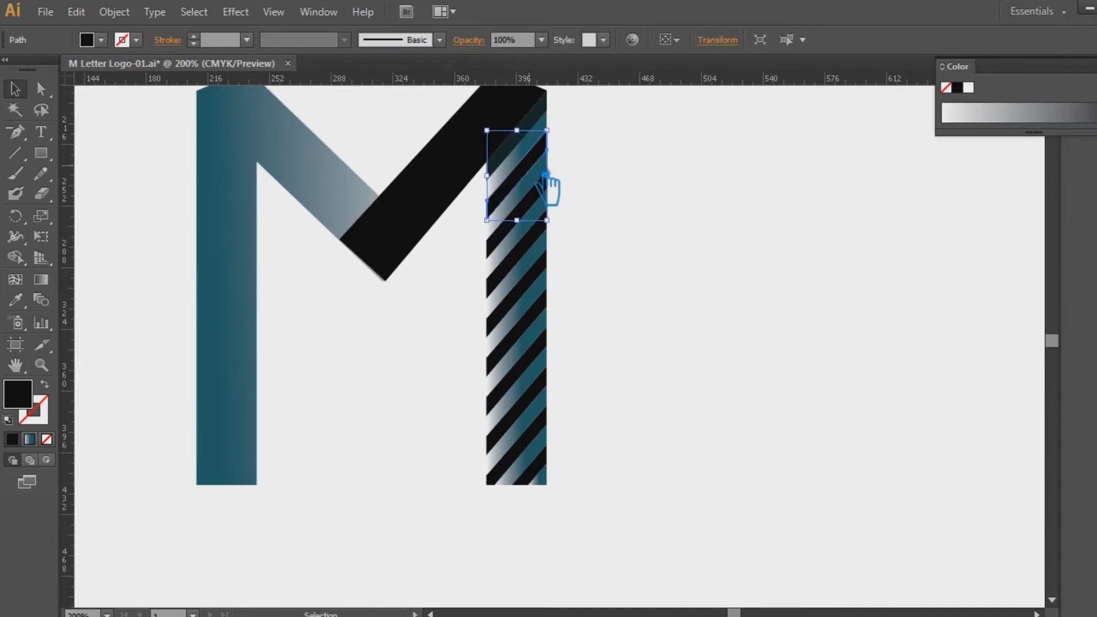
pyautogui.keyDown('ctrl'); pyautogui.click(509, 243); pyautogui.keyUp('ctrl')
pyautogui.click(481, 269)
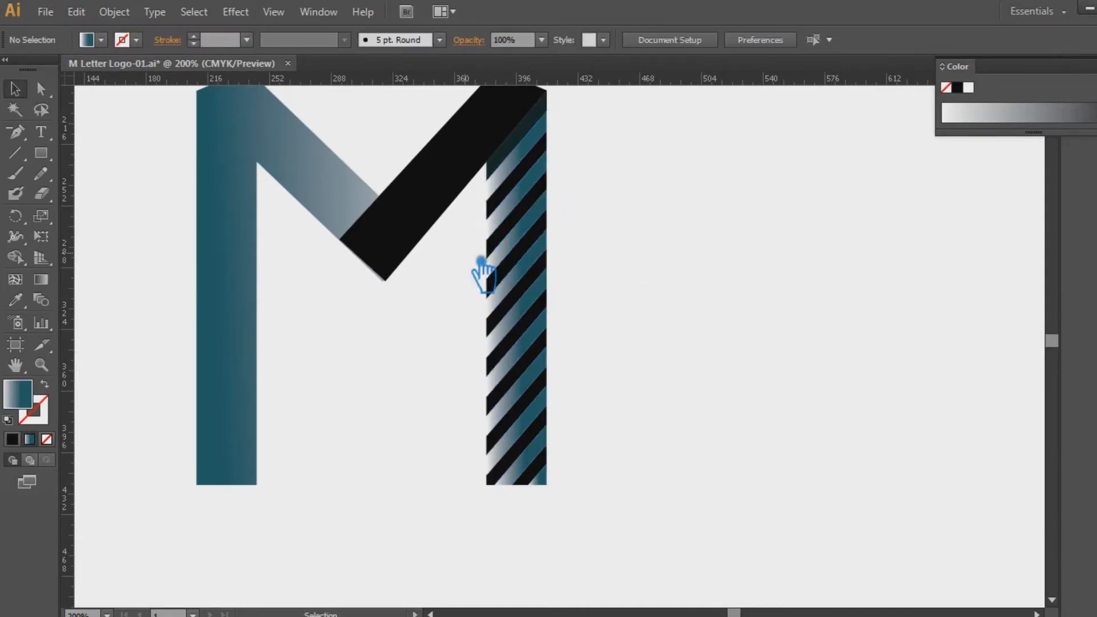
pyautogui.click(502, 245)
pyautogui.keyDown('ctrl'); pyautogui.click(496, 285); pyautogui.keyUp('ctrl')
pyautogui.click(506, 389)
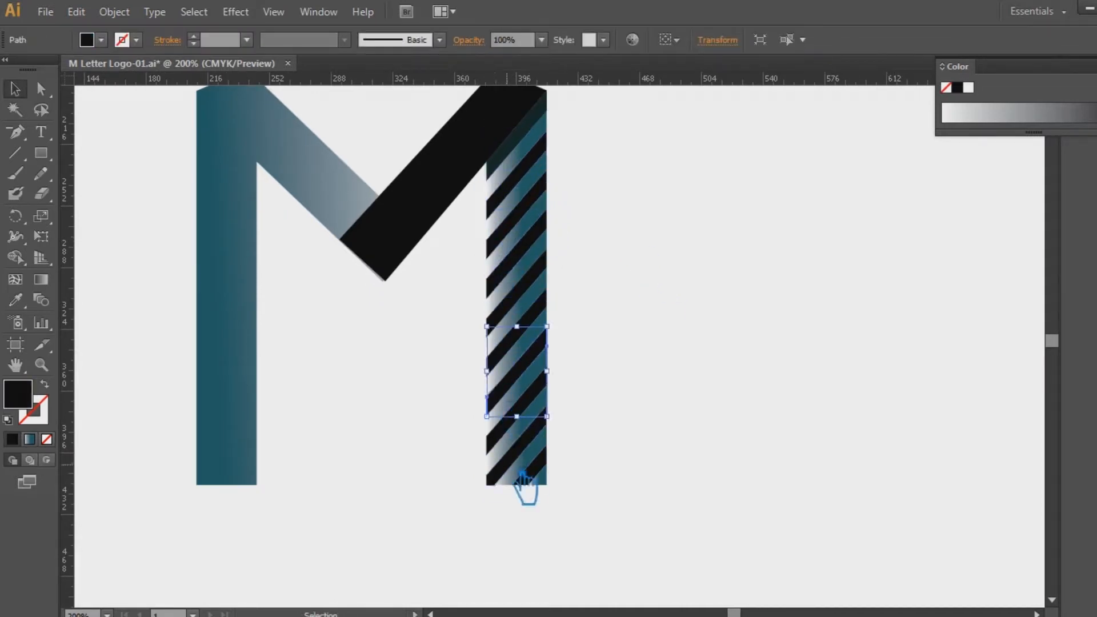
pyautogui.click(544, 479)
pyautogui.click(604, 475)
# Select only the black diagonal strips of the right leg, from the lowest to the highest, and group them
pyautogui.click(546, 475)
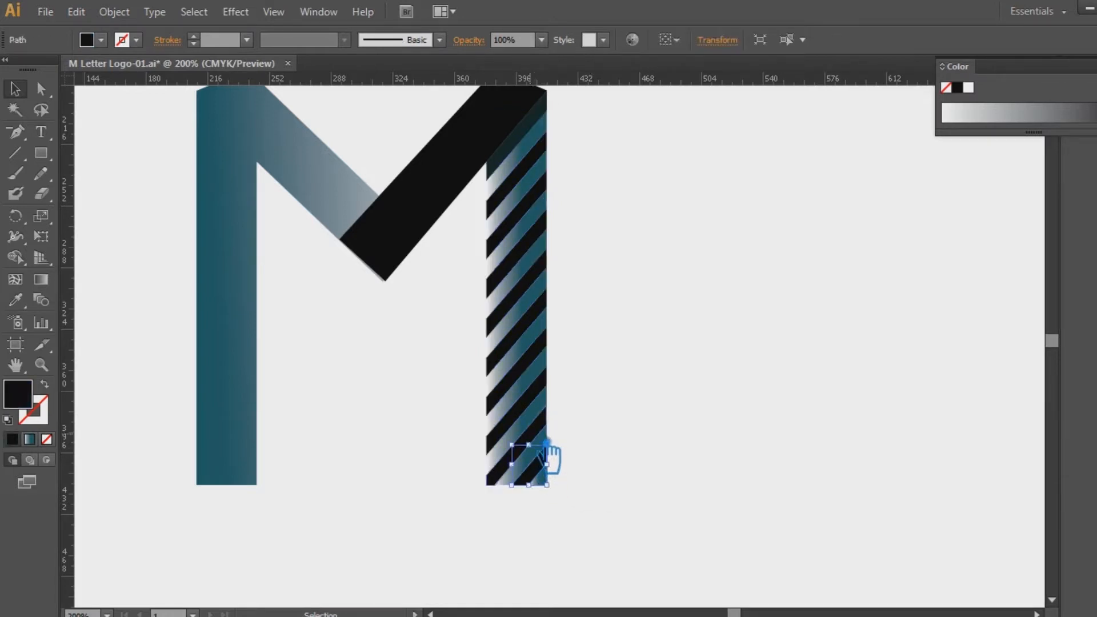
pyautogui.keyDown('shift'); pyautogui.click(537, 471); pyautogui.keyUp('shift')
pyautogui.keyDown('shift'); pyautogui.click(535, 389); pyautogui.keyUp('shift')
pyautogui.keyDown('shift'); pyautogui.click(534, 350); pyautogui.keyUp('shift')
pyautogui.keyDown('shift'); pyautogui.click(547, 305); pyautogui.keyUp('shift')
pyautogui.keyDown('shift'); pyautogui.click(549, 268); pyautogui.keyUp('shift')
pyautogui.keyDown('shift'); pyautogui.click(549, 232); pyautogui.keyUp('shift')
pyautogui.keyDown('shift'); pyautogui.click(548, 197); pyautogui.keyUp('shift')
pyautogui.keyDown('shift'); pyautogui.click(547, 173); pyautogui.keyUp('shift')
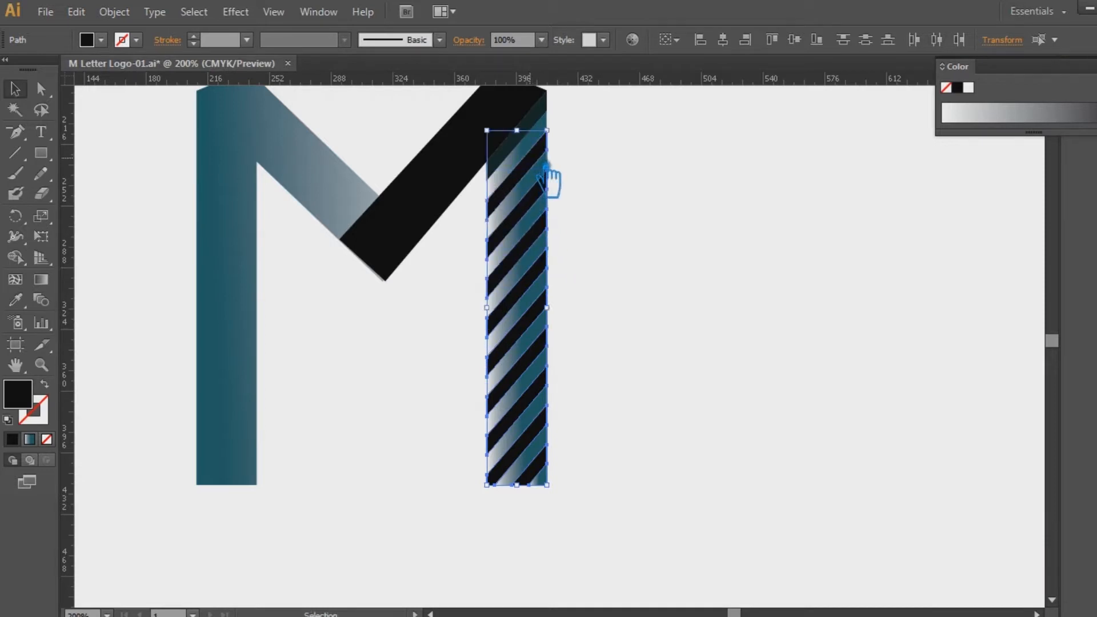
pyautogui.hotkey('ctrl', 'g')
# Fill the grouped black strips with the neighbouring strips' gradient using the Eyedropper
pyautogui.press('i')
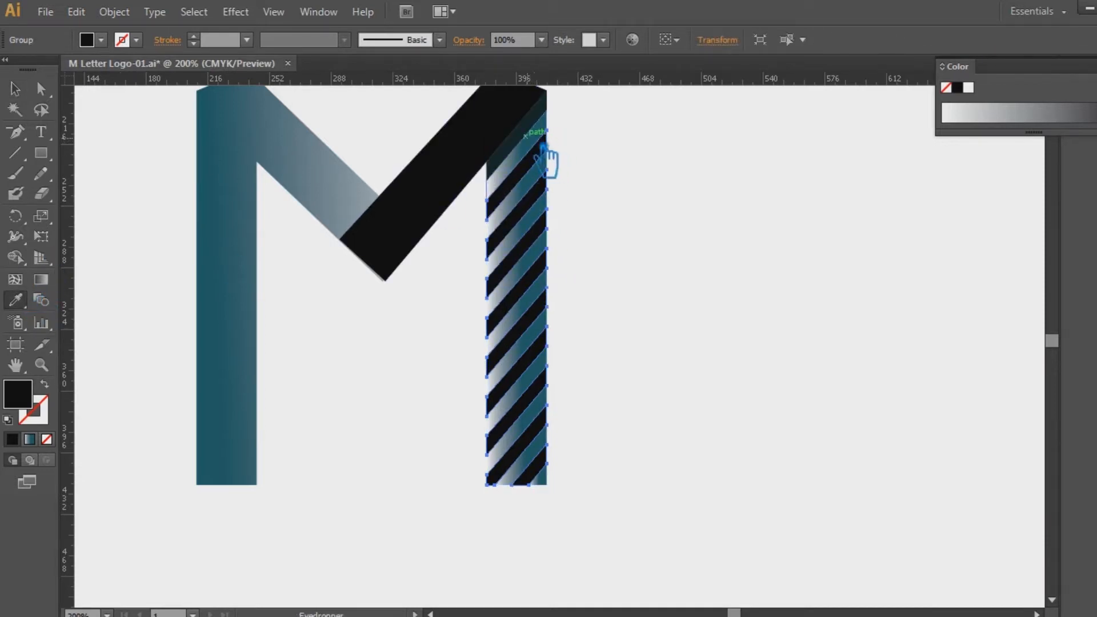
pyautogui.click(549, 162)
pyautogui.press('v')
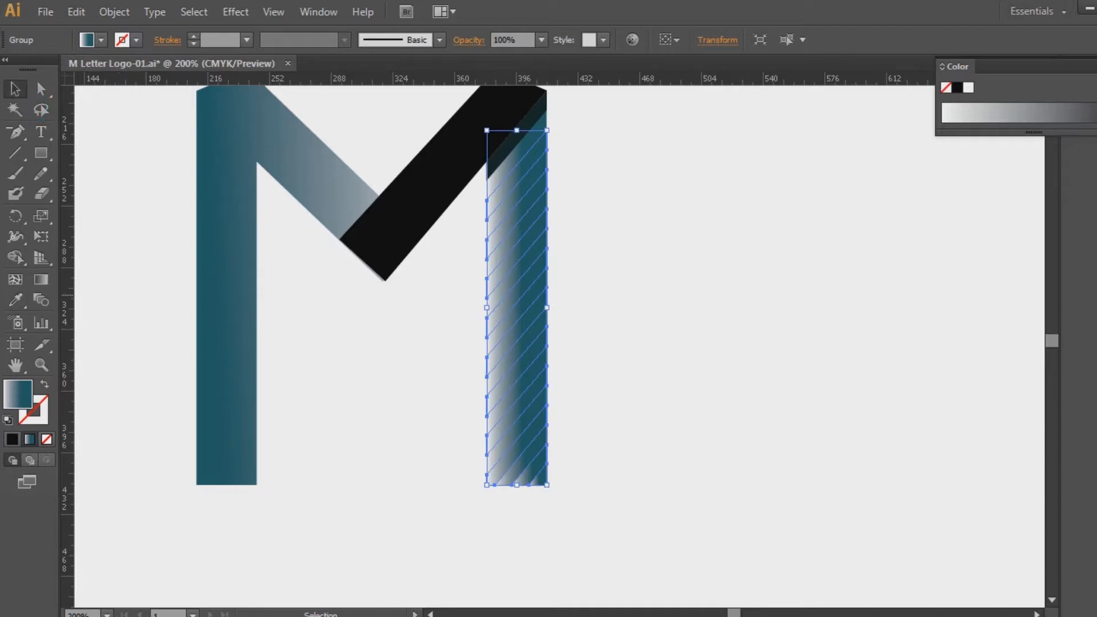
# Reverse the formerly black strips' linear gradient to run from teal to light grey, with the teal stop at 45.1% and the midpoint at 70.64%
pyautogui.hotkey('ctrl', 'F9')
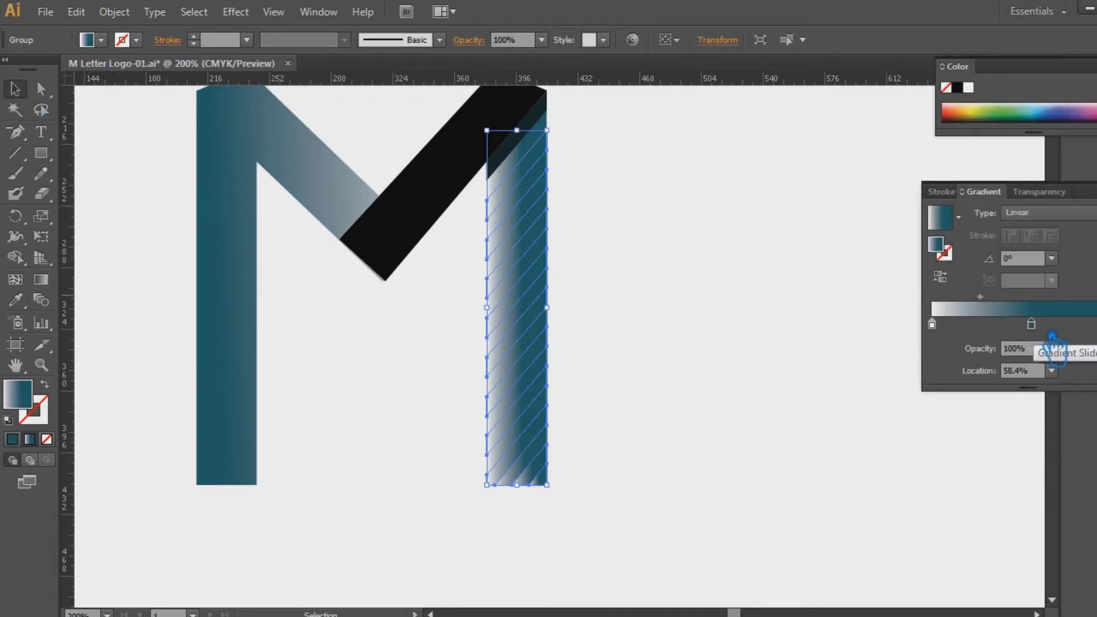
pyautogui.moveTo(948, 328); pyautogui.dragTo(1074, 324)
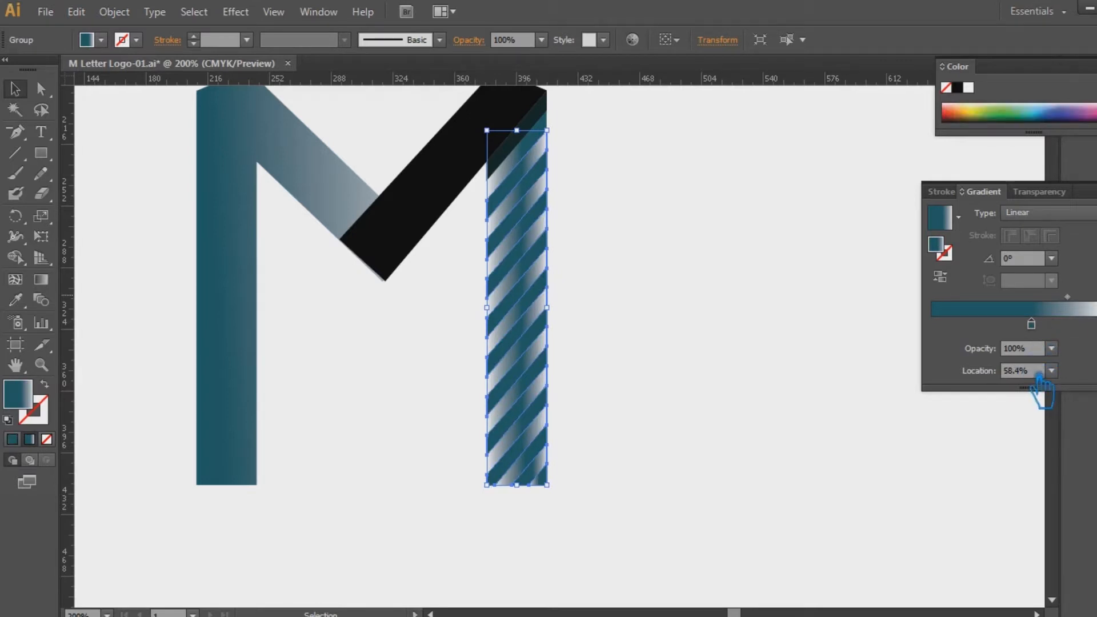
pyautogui.moveTo(1031, 324); pyautogui.dragTo(1009, 324)
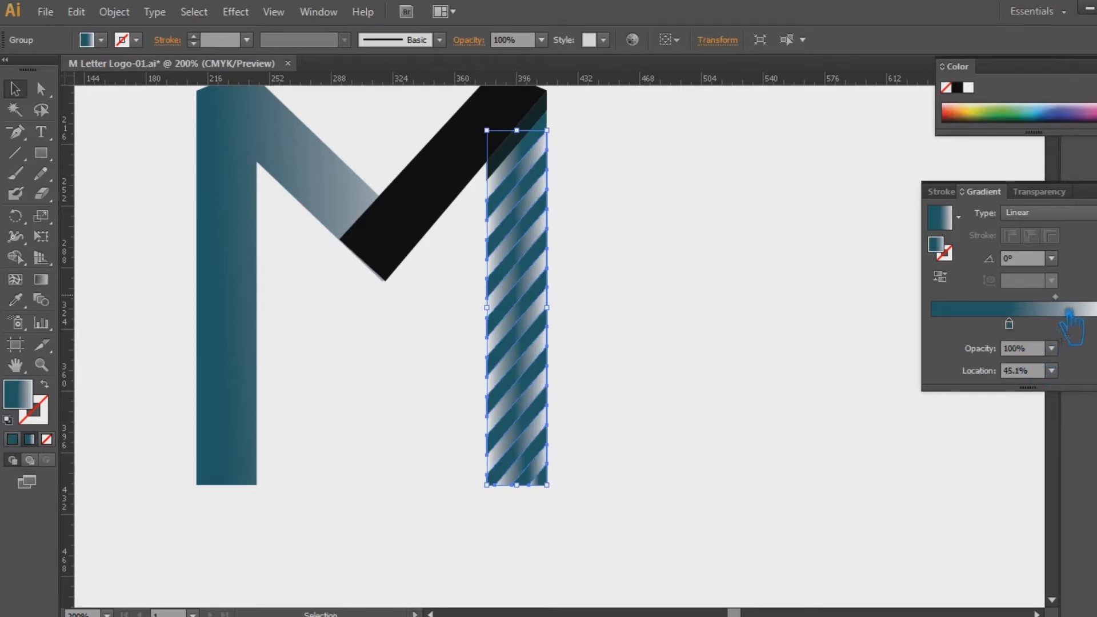
pyautogui.moveTo(1056, 297); pyautogui.dragTo(1075, 297)
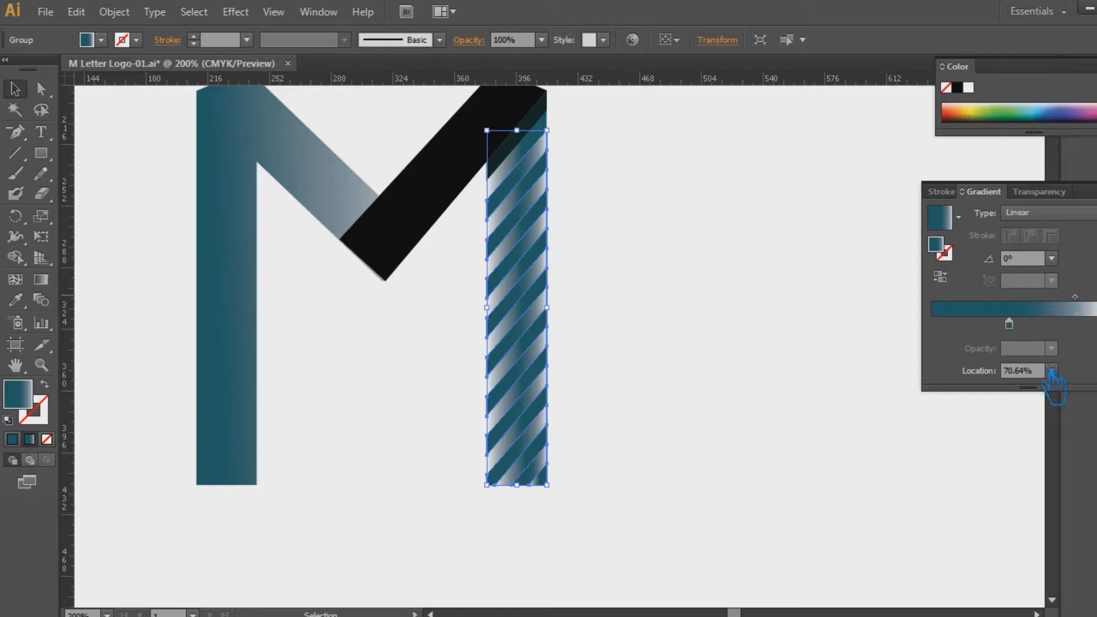
pyautogui.click(1095, 185)
pyautogui.click(542, 150)
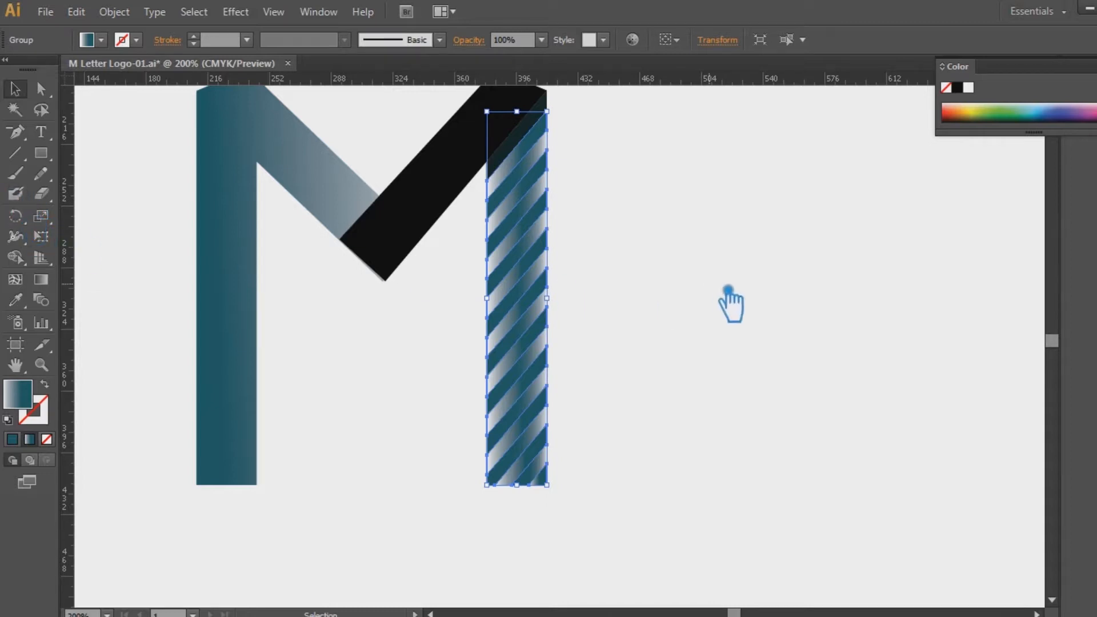
pyautogui.click(740, 259)
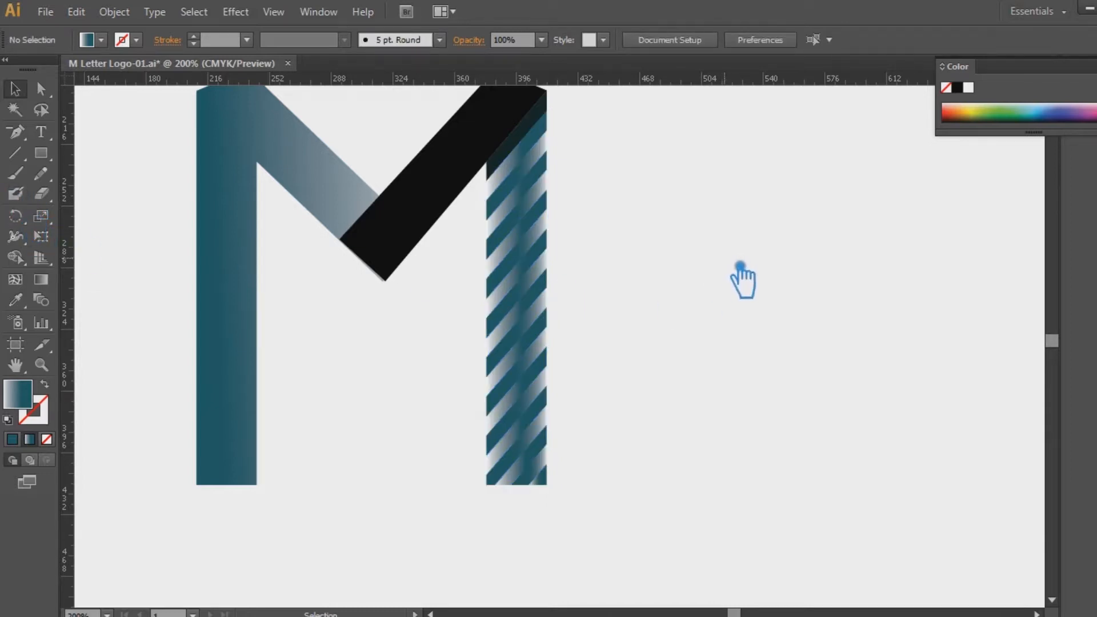
# Move the teal stop of the same strip group's gradient to the start and set the midpoint to 82.46%
pyautogui.moveTo(668, 247); pyautogui.dragTo(779, 326)
pyautogui.click(655, 264)
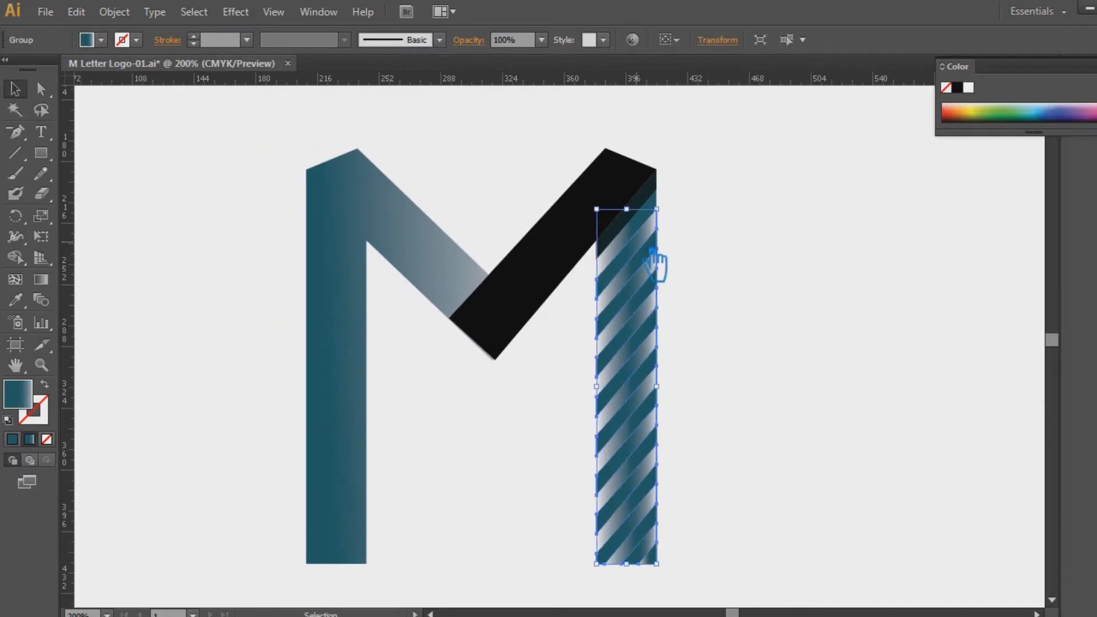
pyautogui.hotkey('ctrl', 'F9')
pyautogui.moveTo(1007, 324); pyautogui.dragTo(1088, 308)
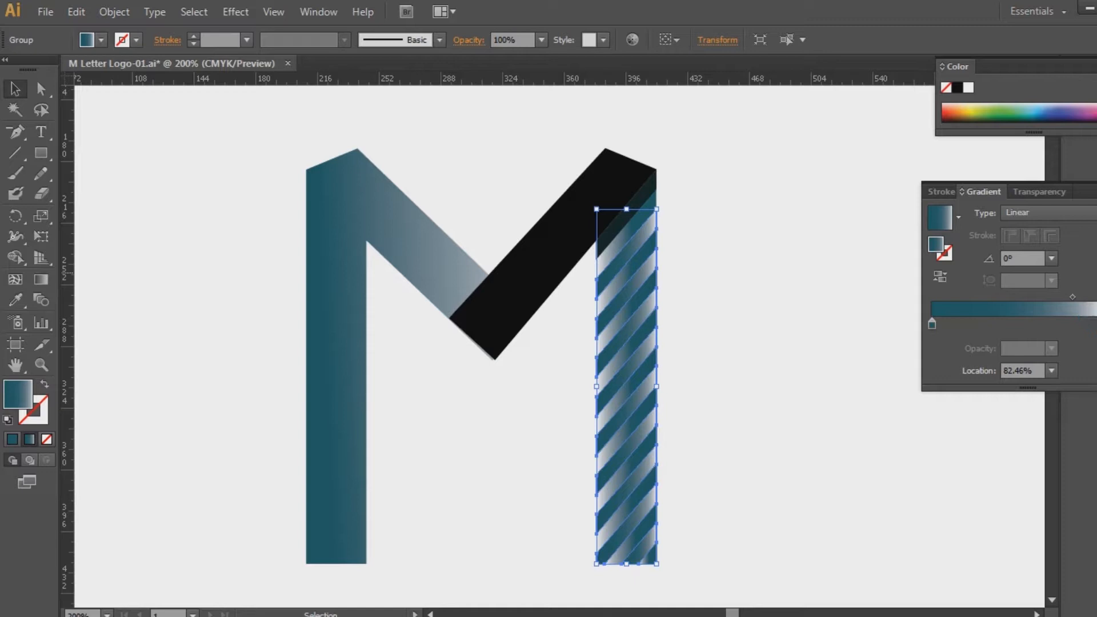
pyautogui.click(813, 246)
# Apply the reversed teal-to-light gradient to the other group of diagonal strips with the Eyedropper
pyautogui.click(655, 236)
pyautogui.press('i')
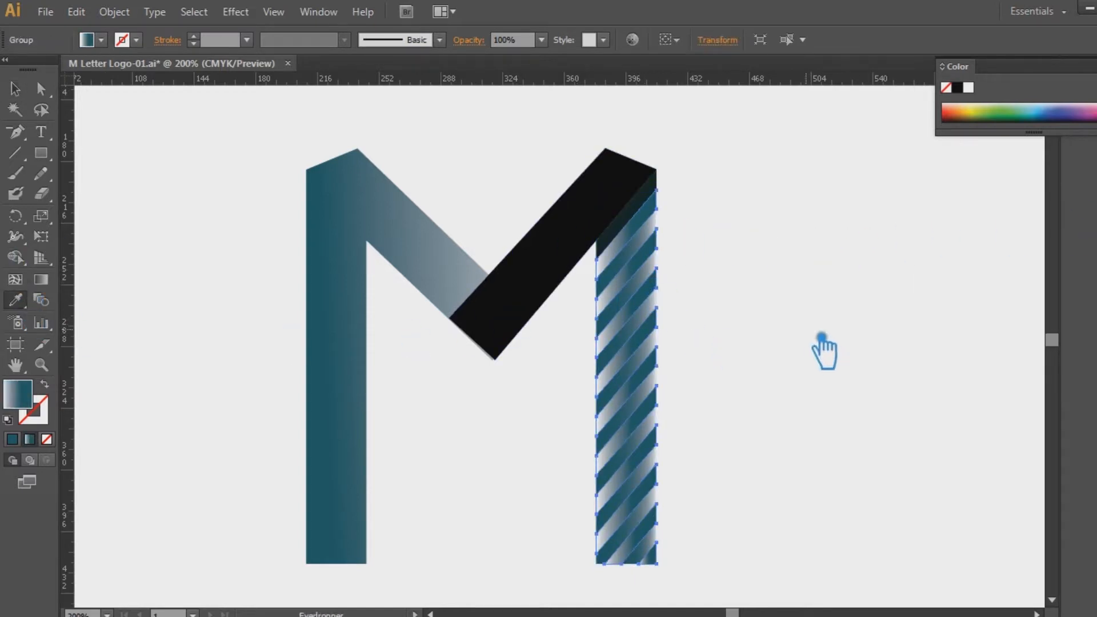
pyautogui.click(656, 251)
# Reverse the selected diagonal strip group's linear gradient to run from light grey to teal, with the midpoint at 39.48%
pyautogui.click(16, 89)
pyautogui.click(1096, 340)
pyautogui.click(1096, 325)
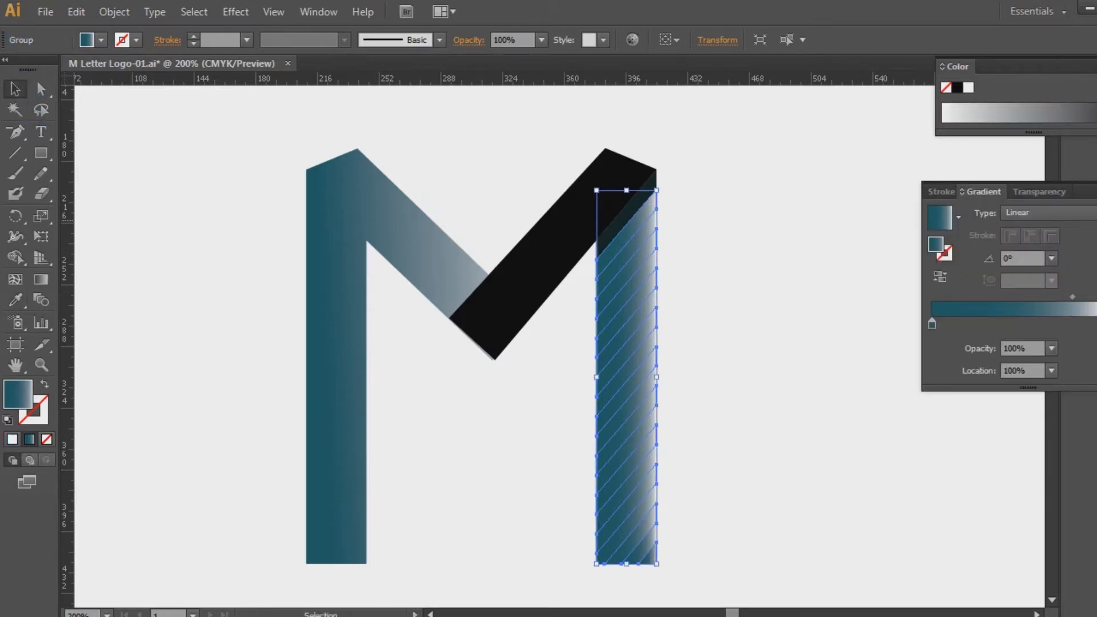
pyautogui.click(1073, 297)
pyautogui.moveTo(1096, 324); pyautogui.dragTo(1000, 339)
pyautogui.hotkey('ctrl', 'z')
pyautogui.moveTo(932, 325); pyautogui.dragTo(1096, 326)
pyautogui.moveTo(987, 325); pyautogui.dragTo(932, 325)
pyautogui.click(1014, 297)
pyautogui.moveTo(1014, 297); pyautogui.dragTo(1000, 297)
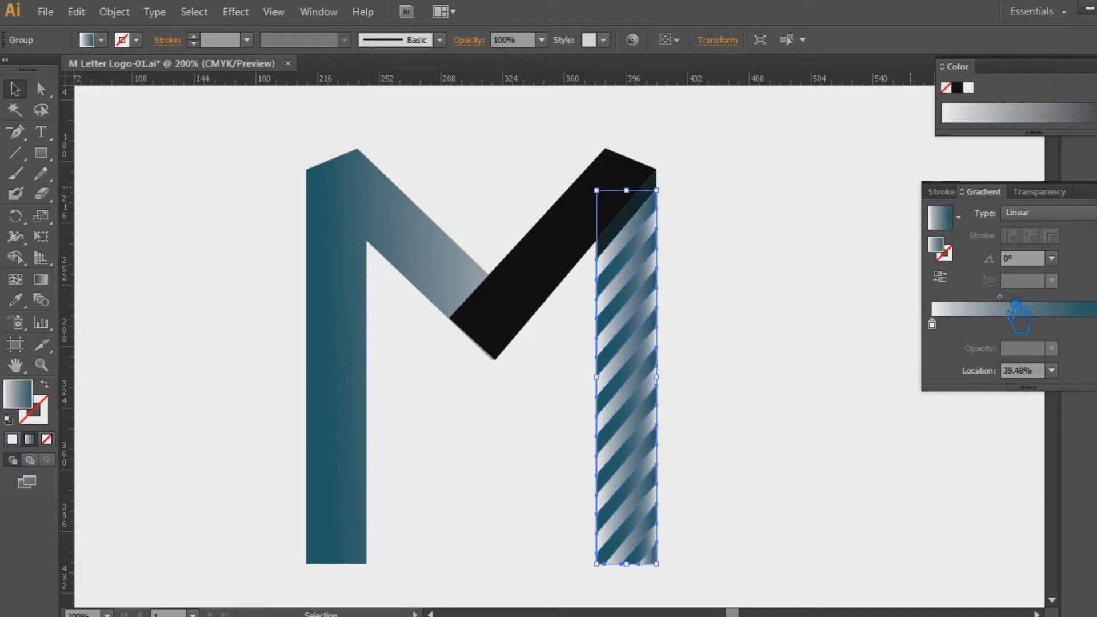
# Adjust the midpoint of the strip group's gradient to 34.67% and deselect the strips
pyautogui.click(1022, 371)
pyautogui.write('46')
pyautogui.press('Return')
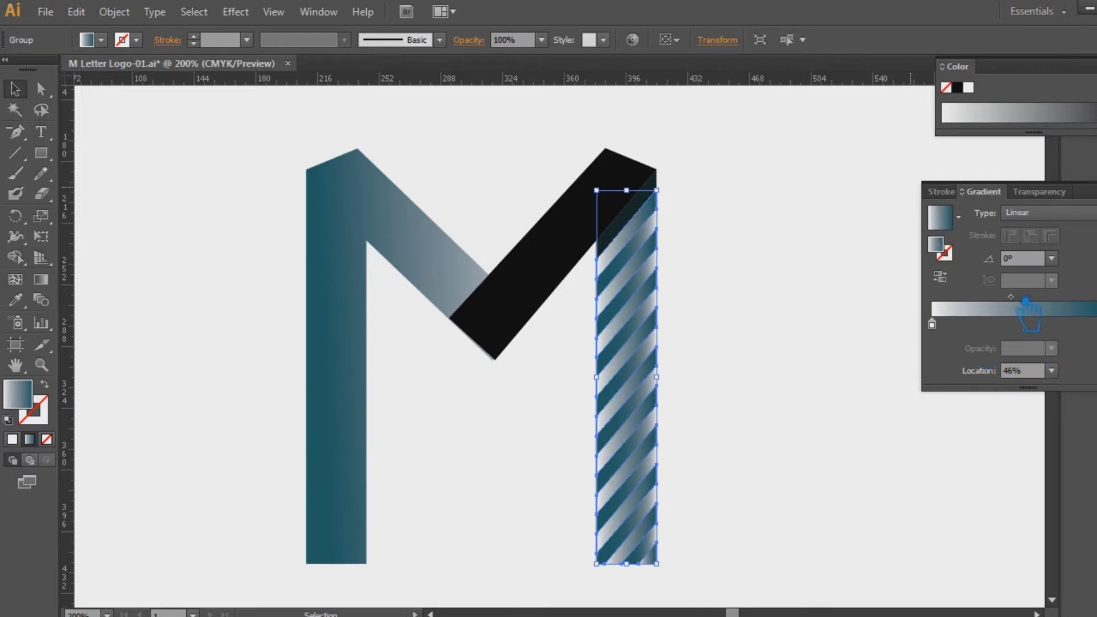
pyautogui.moveTo(1026, 299); pyautogui.dragTo(1007, 303)
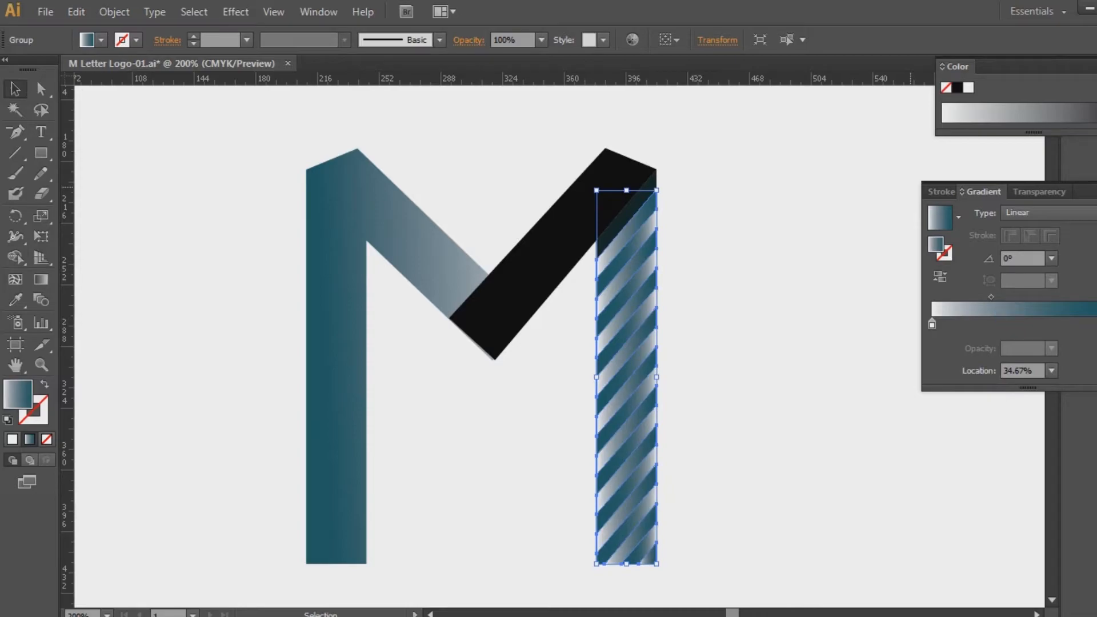
pyautogui.click(874, 229)
pyautogui.click(859, 232)
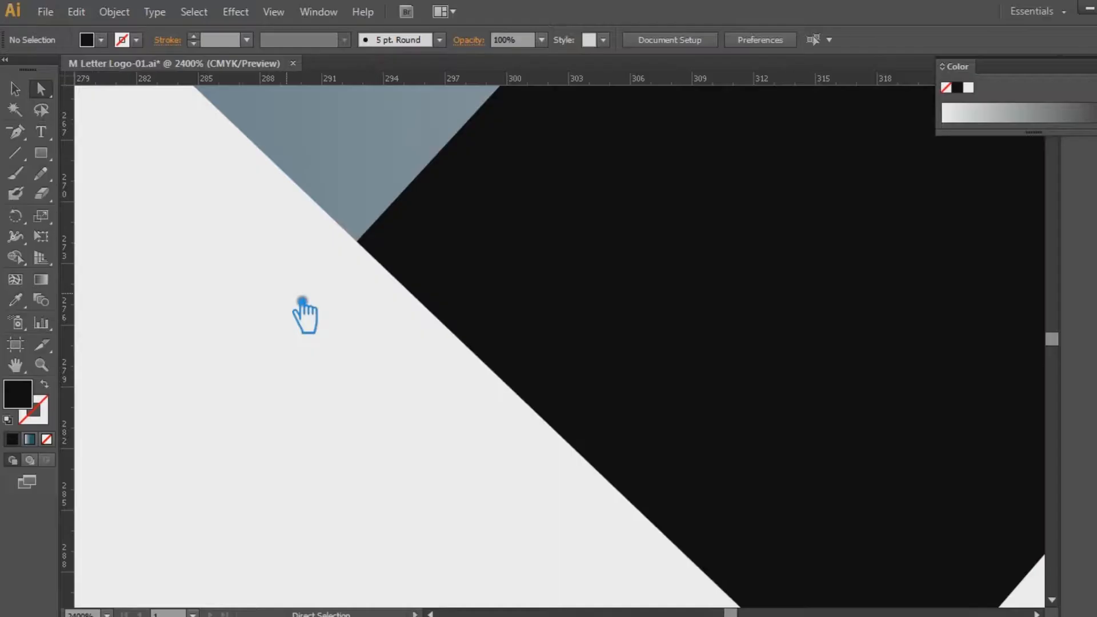
# Save the logo document
pyautogui.hotkey('ctrl', '-')
pyautogui.hotkey('ctrl', '-')
pyautogui.hotkey('ctrl', '-')
pyautogui.hotkey('ctrl', '-')
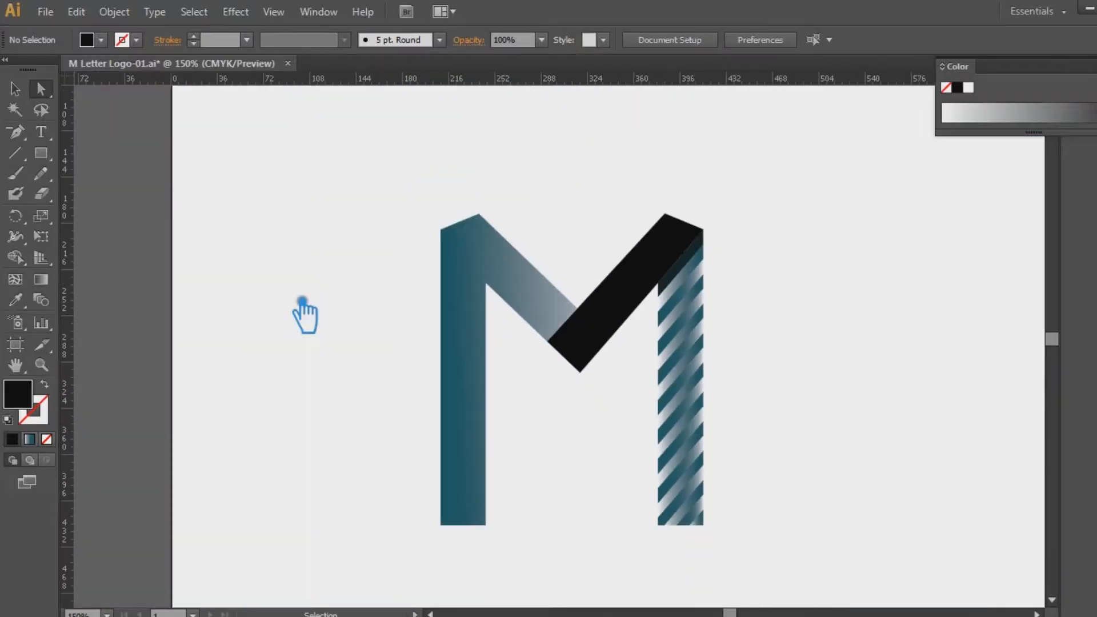
pyautogui.hotkey('ctrl', 's')
pyautogui.press('s')
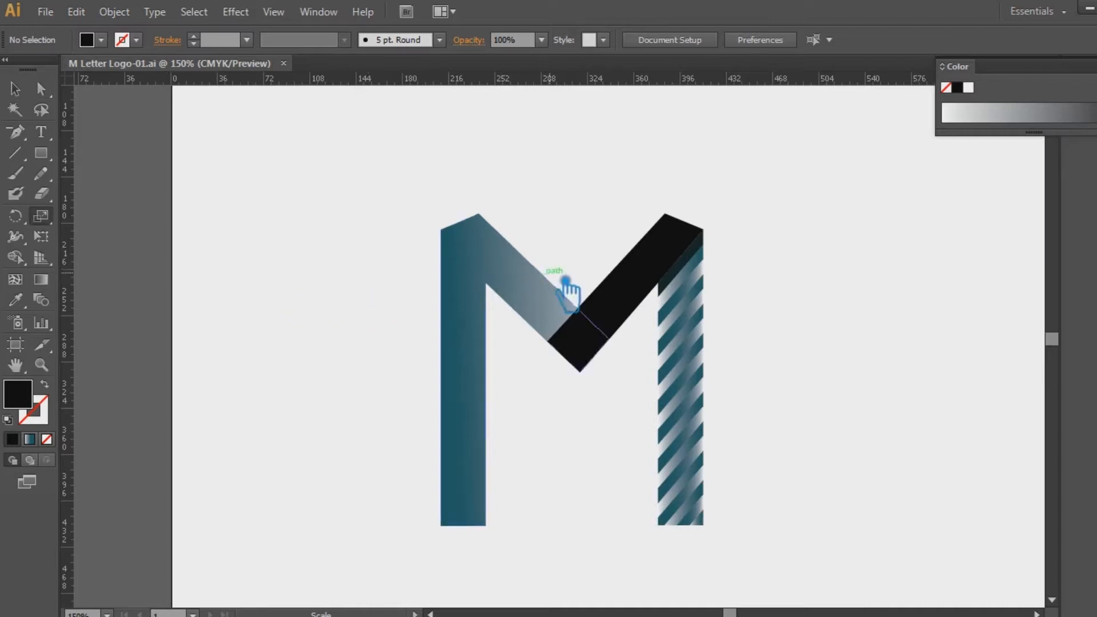
# Fill the black right diagonal bar with the left bar's gradient using the Eyedropper, and deselect it
pyautogui.press('v')
pyautogui.click(640, 292)
pyautogui.press('i')
pyautogui.click(501, 262)
pyautogui.press('v')
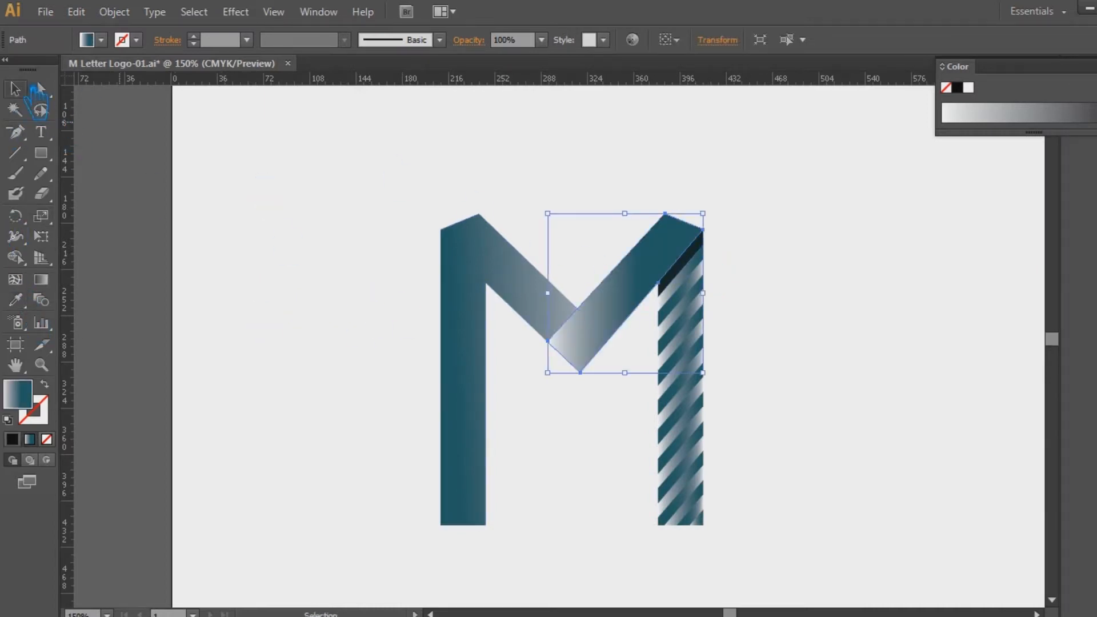
pyautogui.click(881, 297)
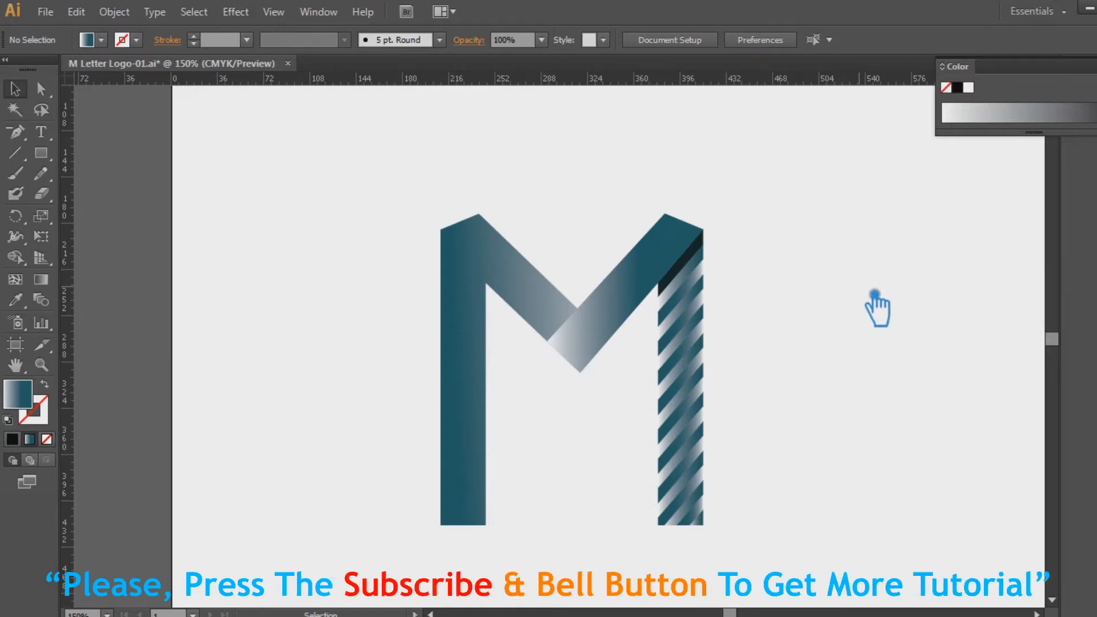
pyautogui.click(550, 314)
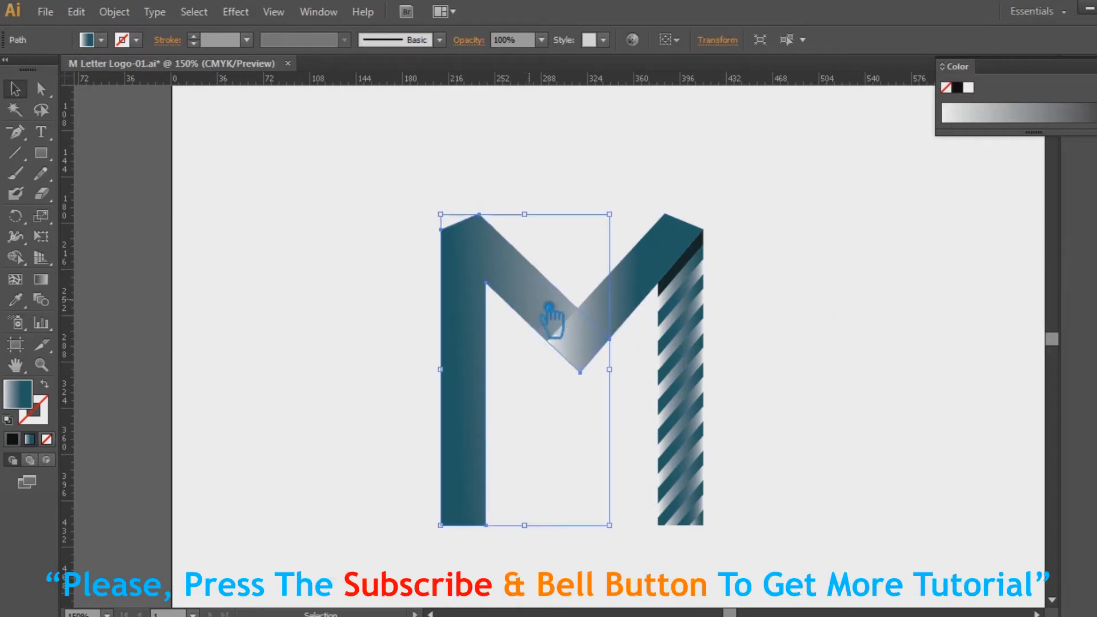
pyautogui.click(896, 303)
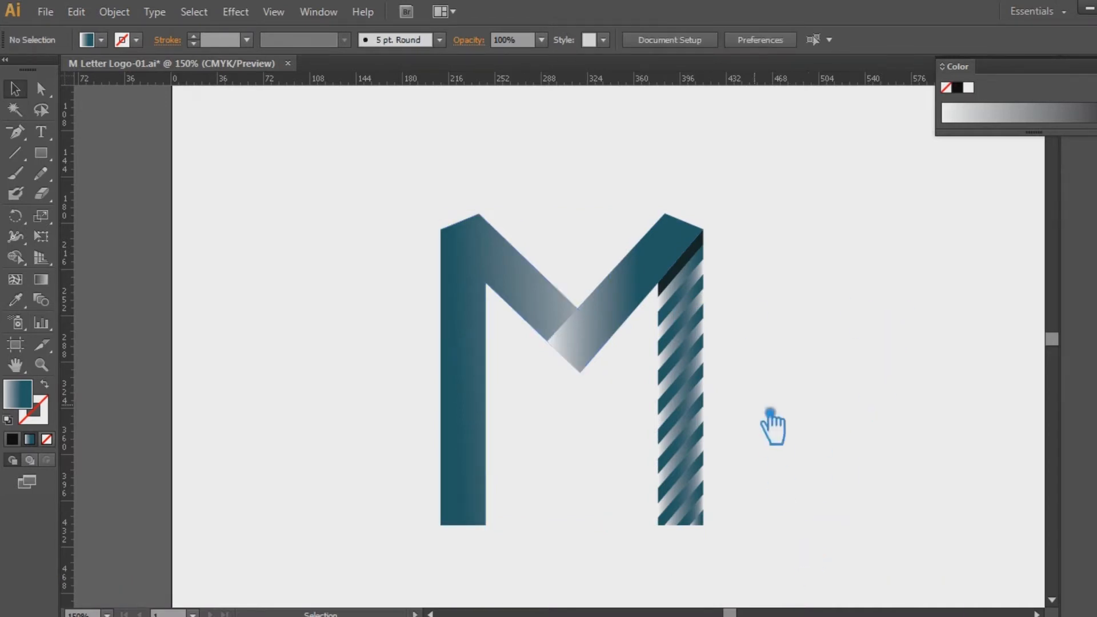
pyautogui.click(701, 261)
pyautogui.click(740, 247)
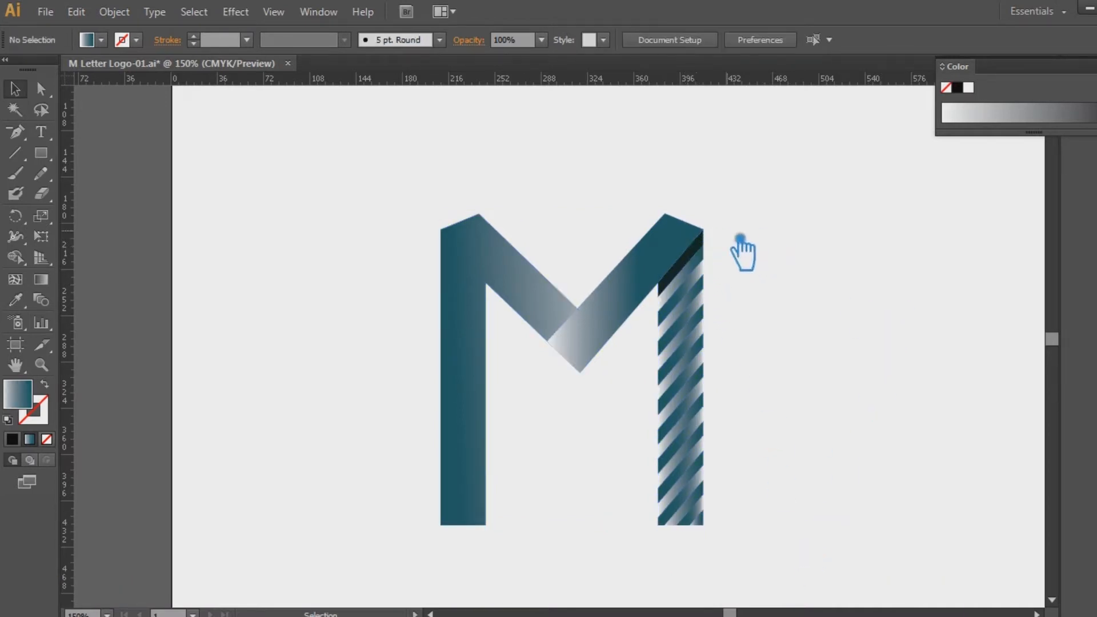
# Fill the dark shadow strip at the right leg's top with the teal-to-light strip gradient using the Eyedropper, and save the document
pyautogui.click(699, 252)
pyautogui.click(29, 439)
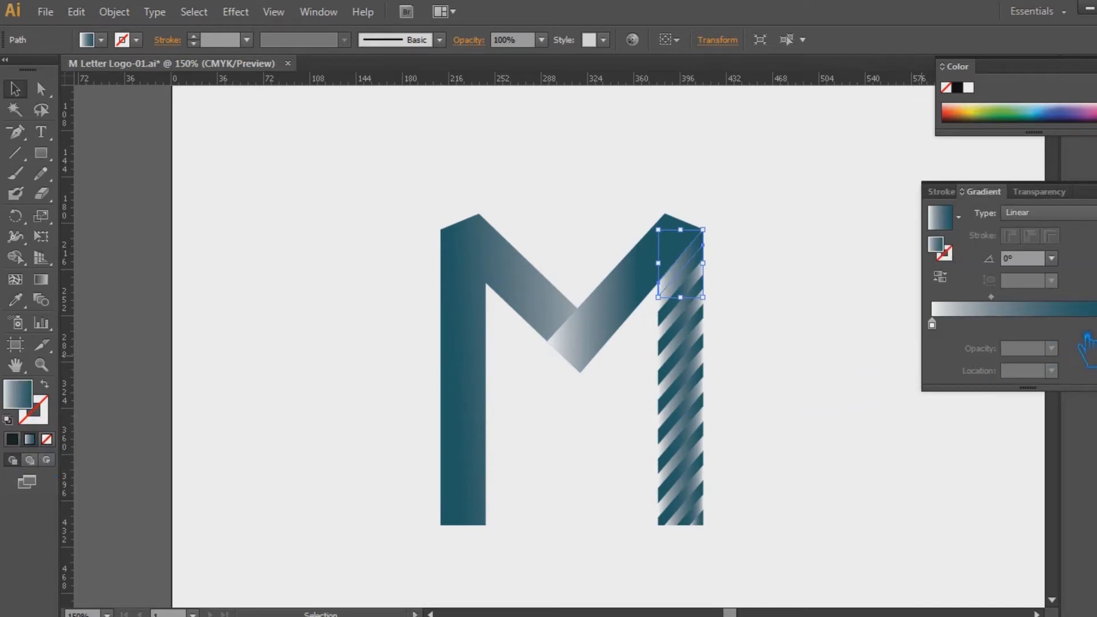
pyautogui.click(17, 302)
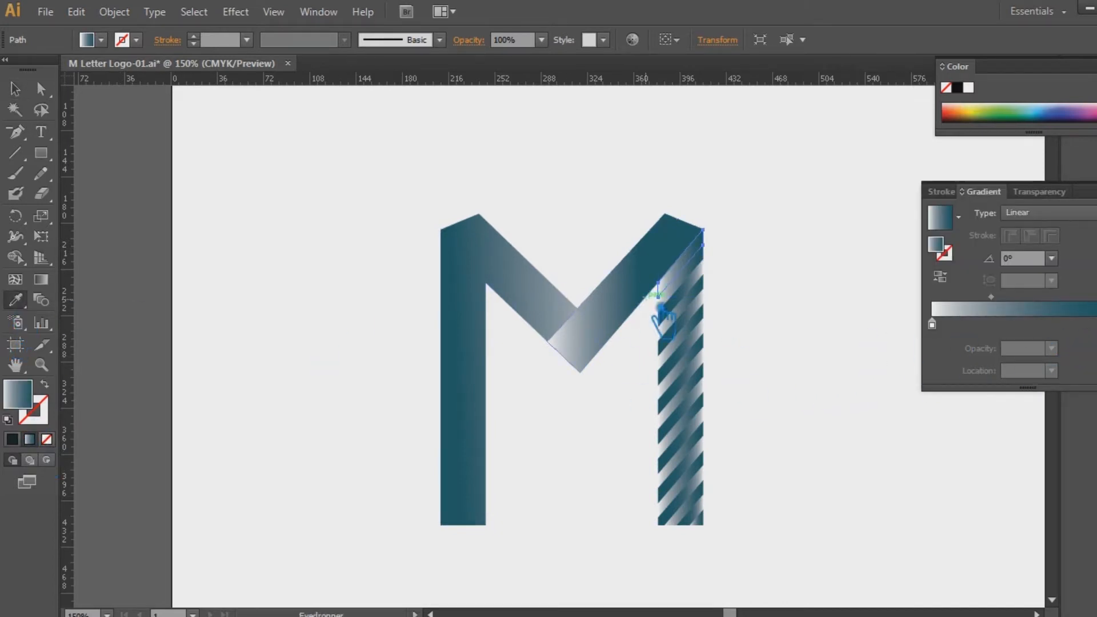
pyautogui.click(696, 311)
pyautogui.click(16, 88)
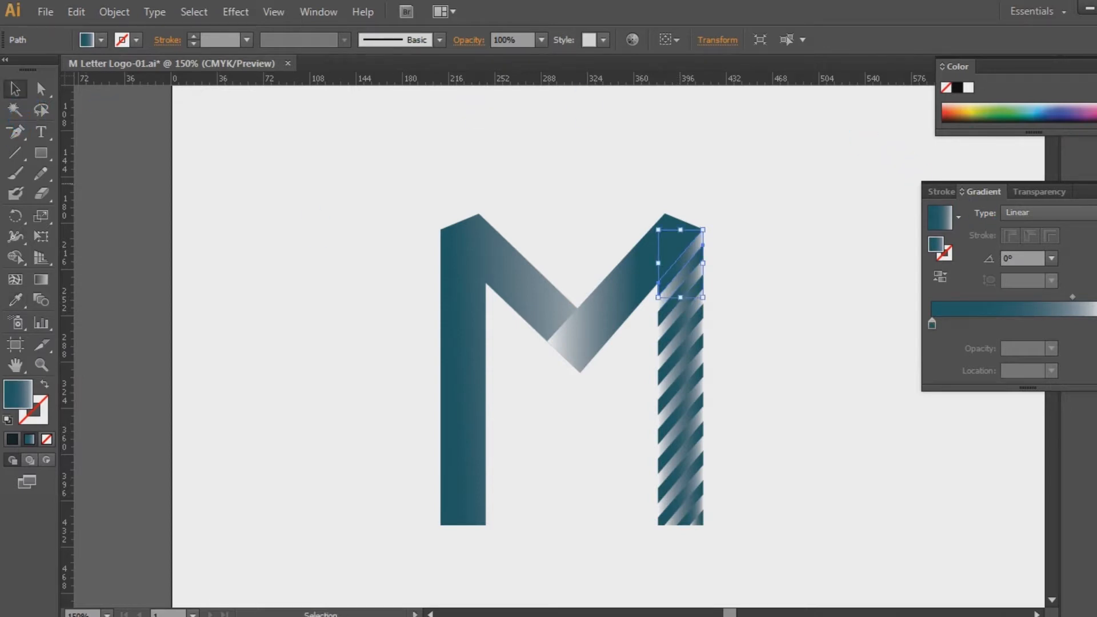
pyautogui.click(921, 194)
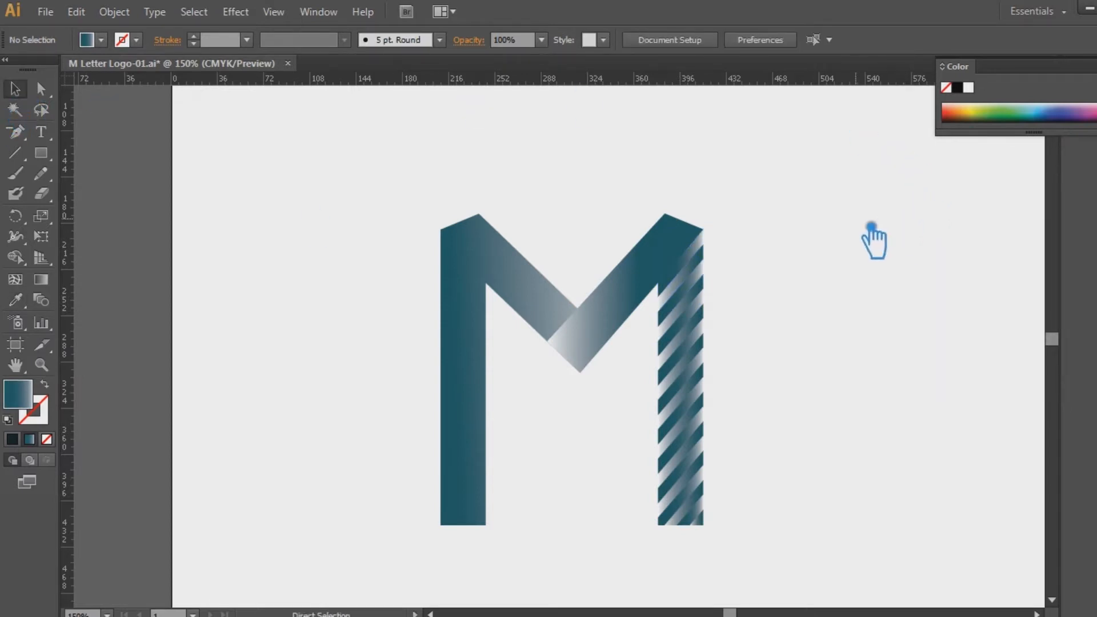
pyautogui.hotkey('ctrl', 's')
# Try to shift the right diagonal bar's lower-left corner anchor slightly down along the left bar's lower edge
pyautogui.hotkey('ctrl', '=')
pyautogui.hotkey('ctrl', '=')
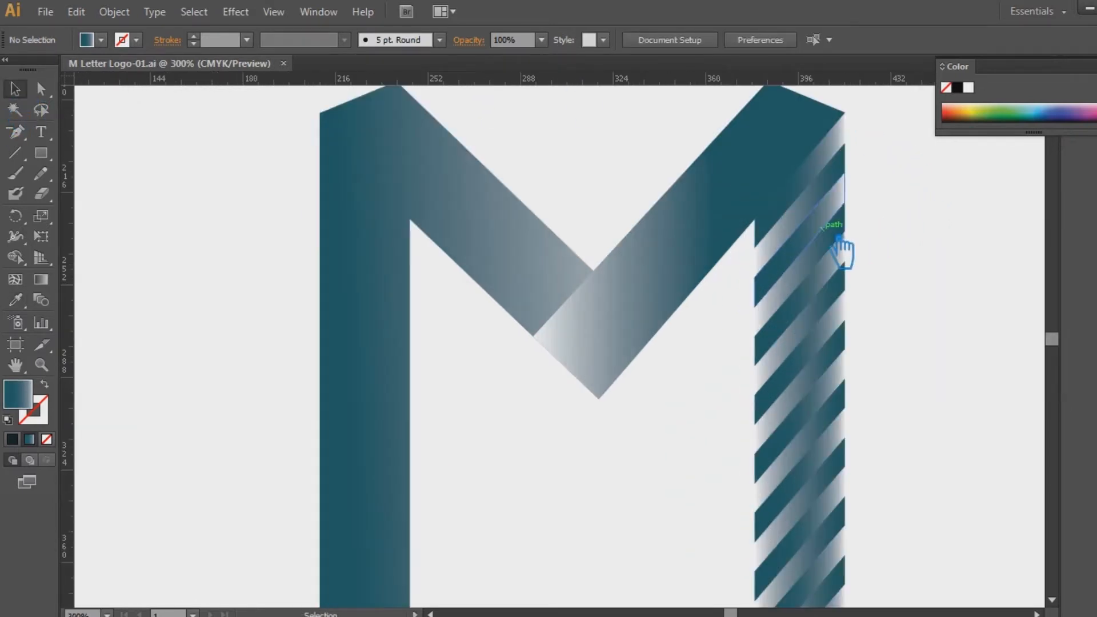
pyautogui.click(578, 301)
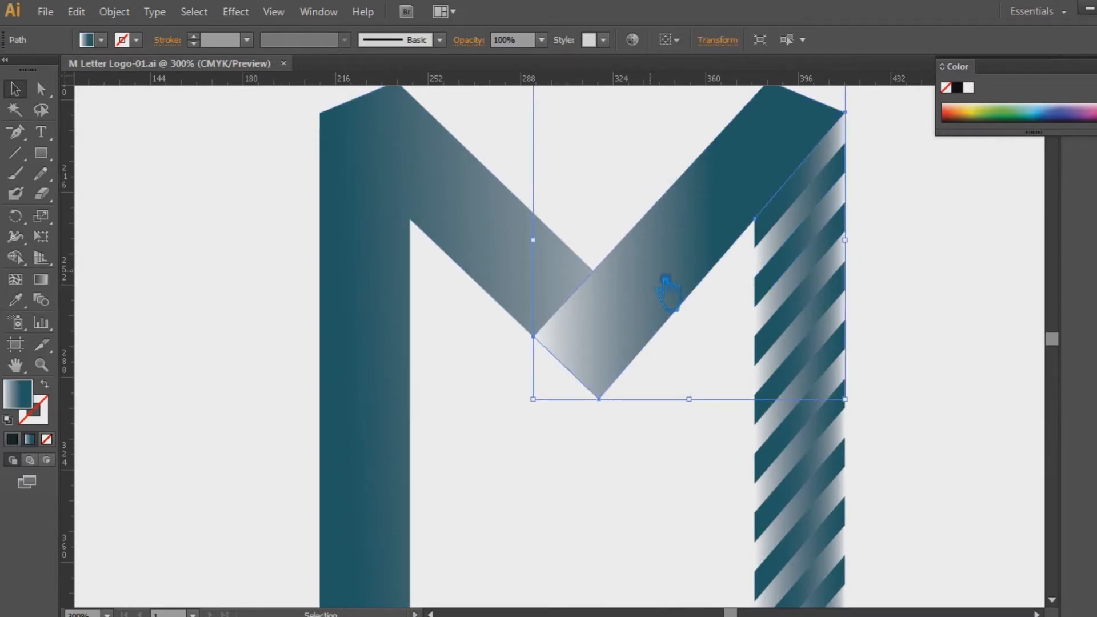
pyautogui.click(636, 466)
pyautogui.hotkey('ctrl', '=')
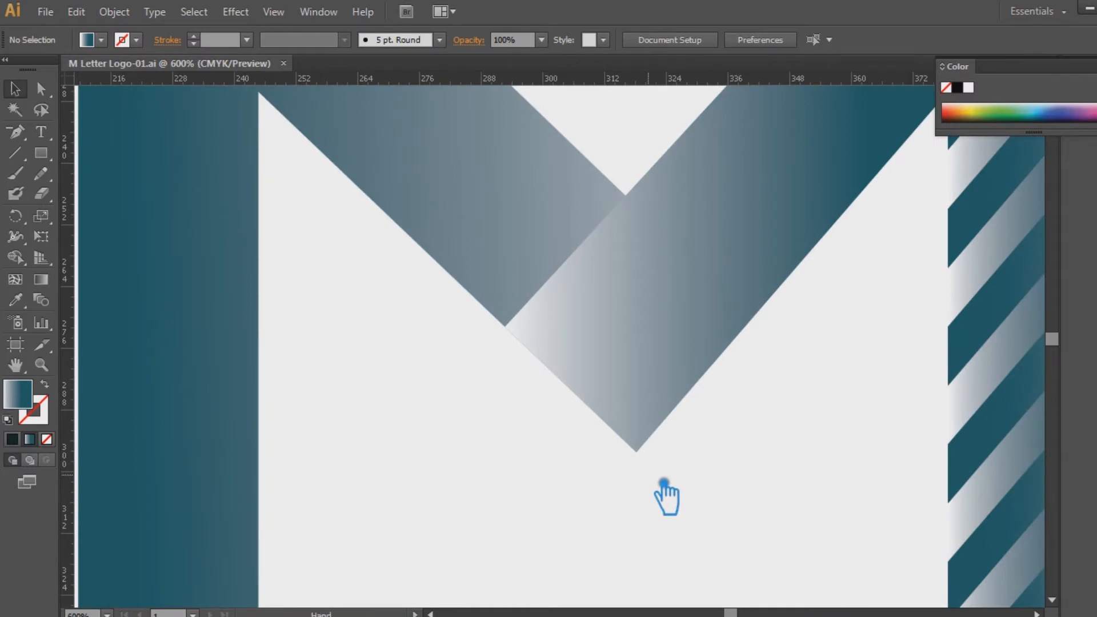
pyautogui.hscroll(3, 667, 497)
pyautogui.click(420, 258)
pyautogui.click(401, 236)
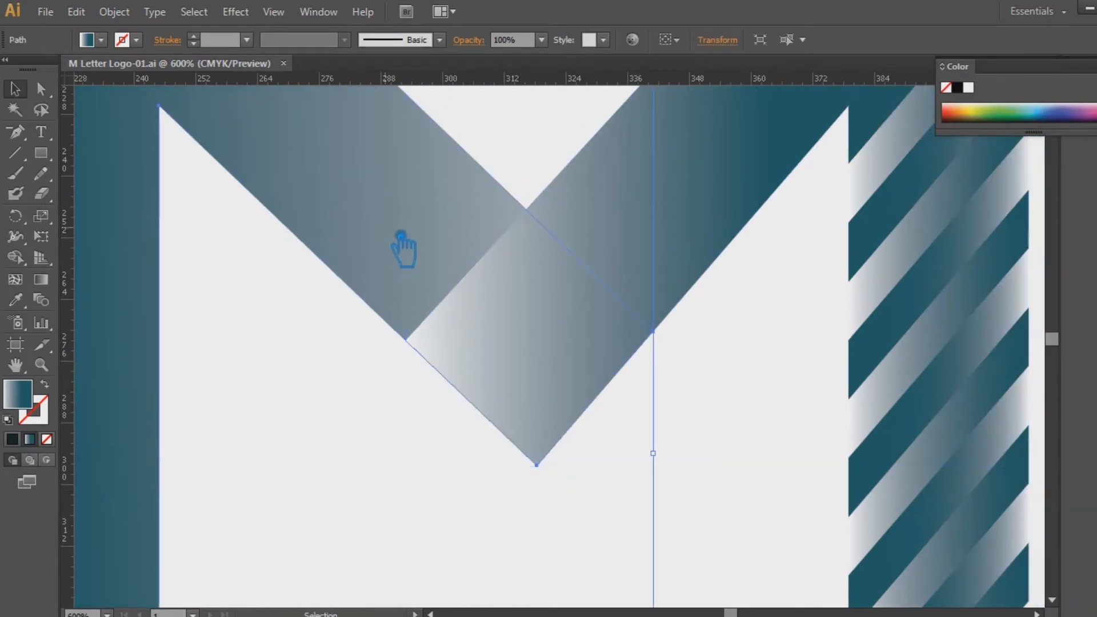
pyautogui.press('a')
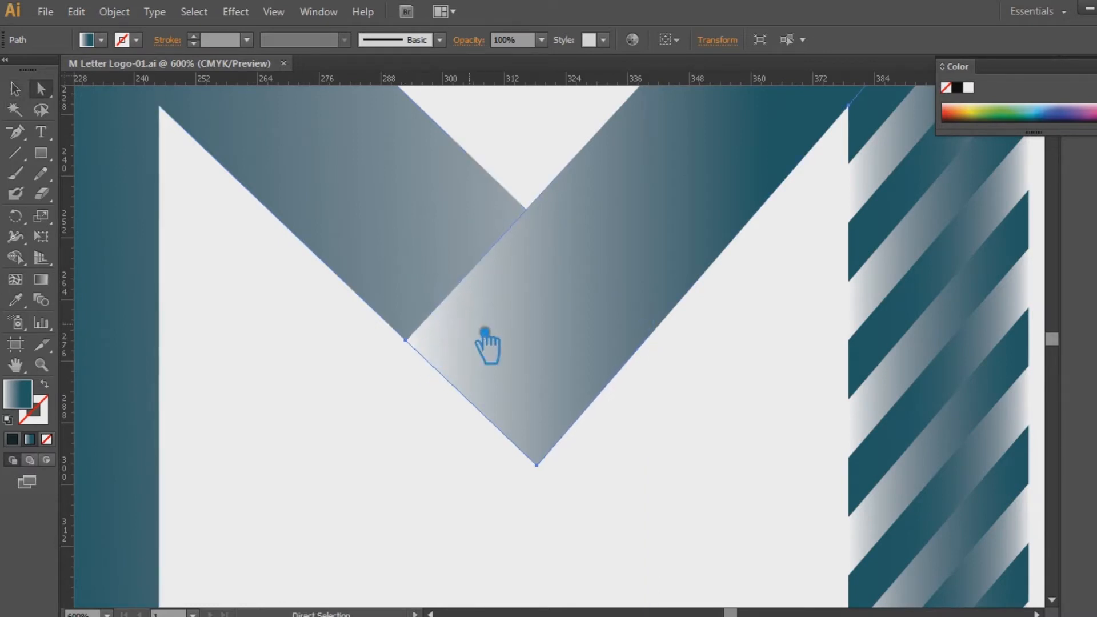
pyautogui.click(420, 349)
pyautogui.moveTo(420, 349); pyautogui.dragTo(430, 367)
pyautogui.click(380, 424)
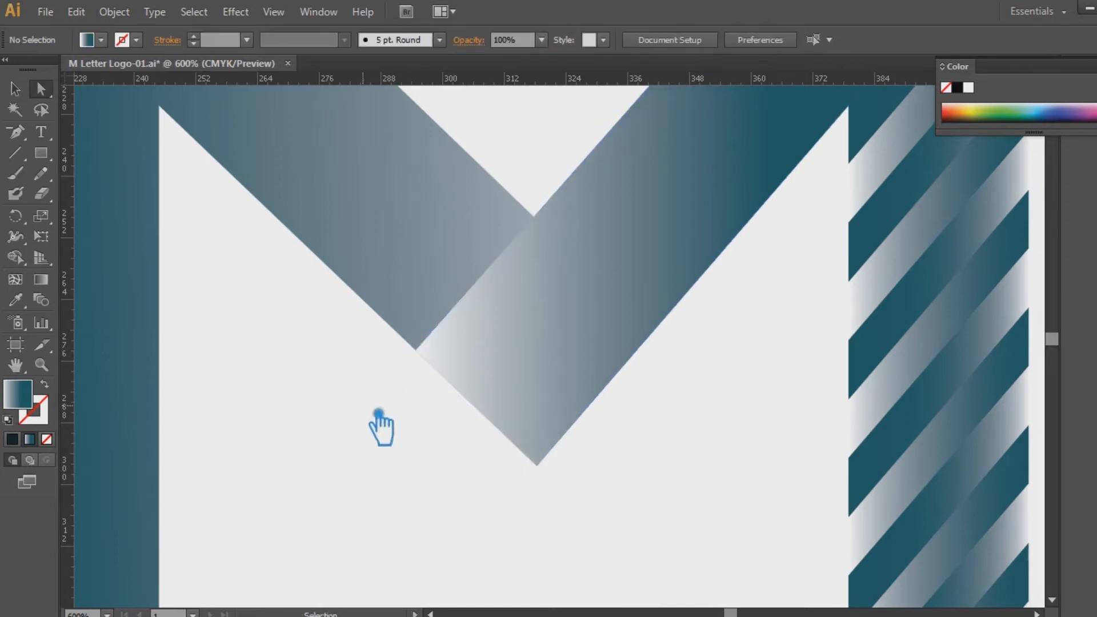
# Undo the corner anchor move on the right diagonal bar and deselect it
pyautogui.hotkey('ctrl', '-')
pyautogui.hotkey('ctrl', '-')
pyautogui.hotkey('ctrl', '-')
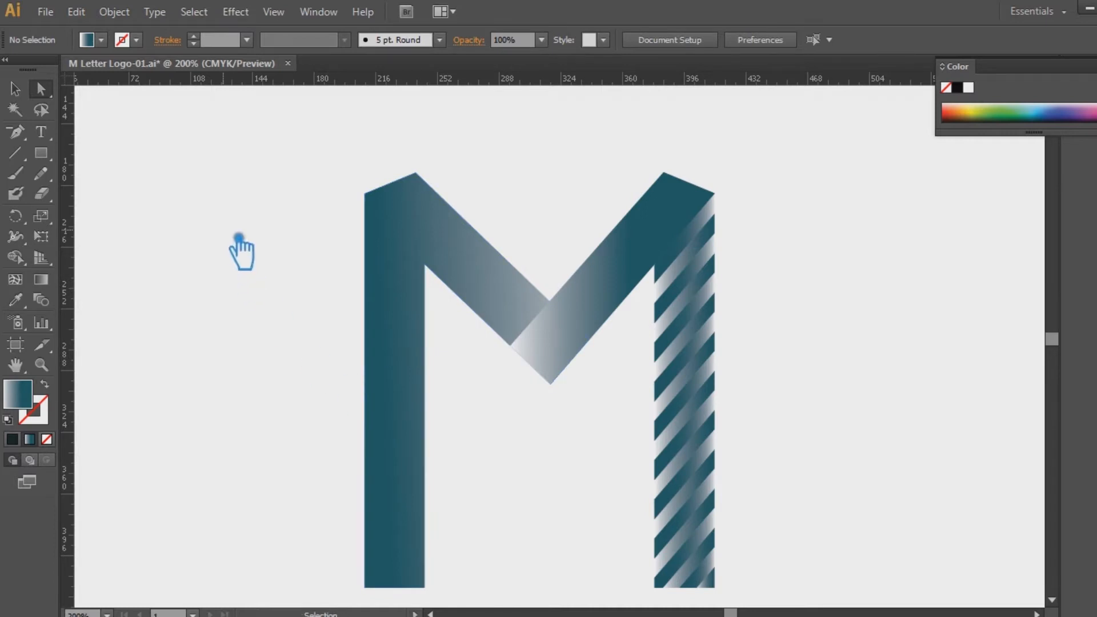
pyautogui.hotkey('ctrl', 'z')
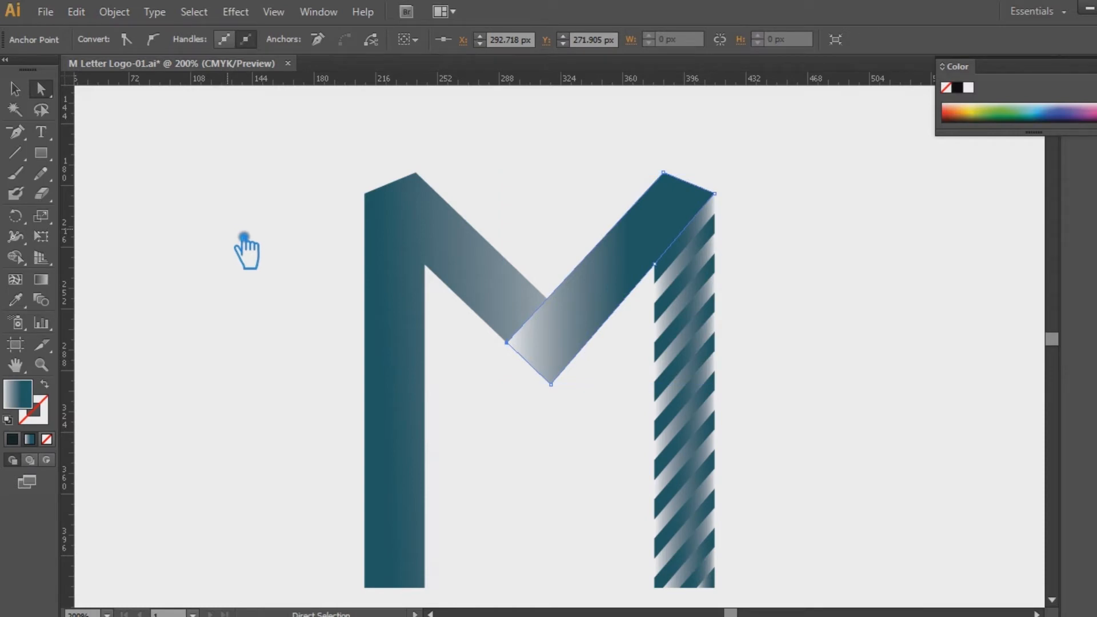
pyautogui.click(241, 236)
# Draw a straight Pen line along the edge where the two diagonal bars overlap, extending past both ends of that edge
pyautogui.click(17, 91)
pyautogui.moveTo(819, 401); pyautogui.dragTo(794, 343)
pyautogui.moveTo(802, 549); pyautogui.dragTo(890, 456)
pyautogui.hotkey('ctrl', '+')
pyautogui.hotkey('ctrl', '+')
pyautogui.hotkey('ctrl', '+')
pyautogui.moveTo(618, 270); pyautogui.dragTo(873, 523)
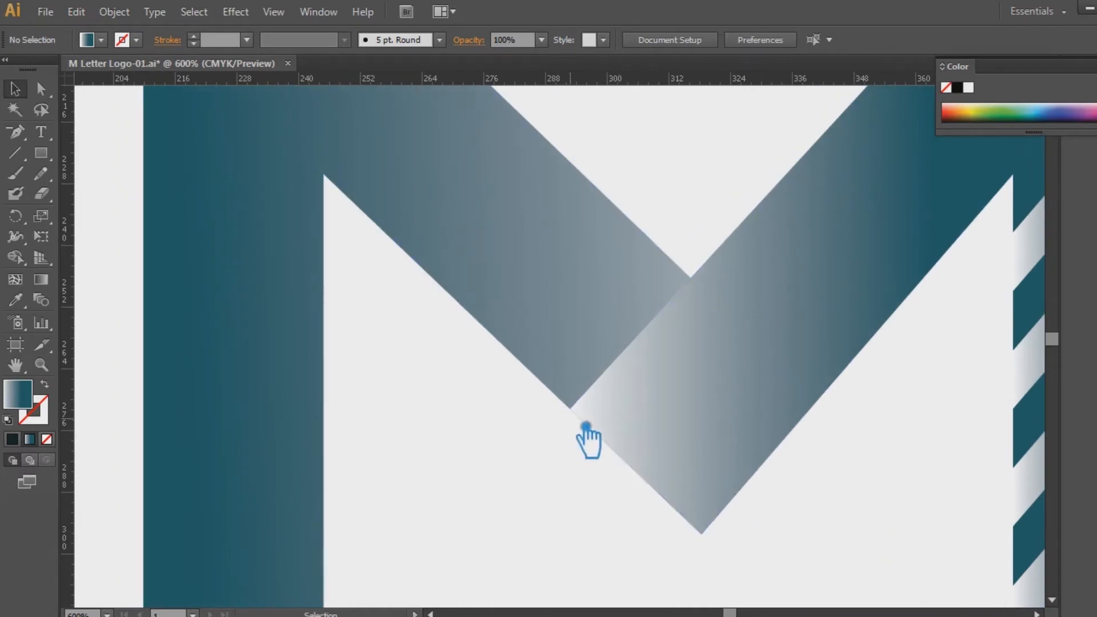
pyautogui.click(15, 132)
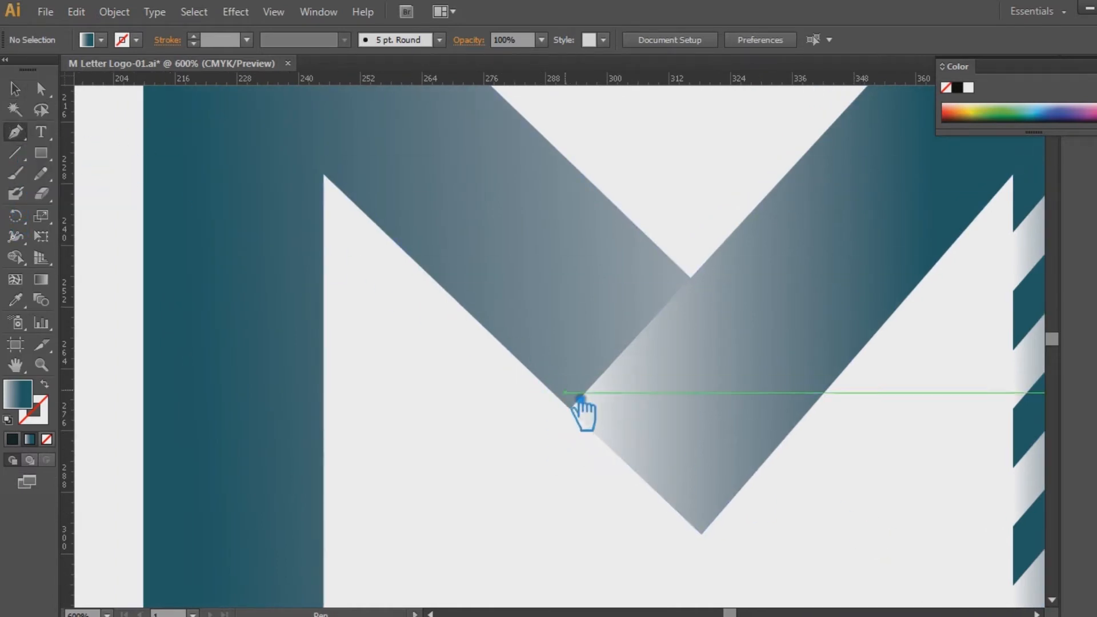
pyautogui.hotkey('ctrl', '+')
pyautogui.hotkey('ctrl', '+')
pyautogui.moveTo(693, 399); pyautogui.dragTo(542, 412)
pyautogui.click(741, 144)
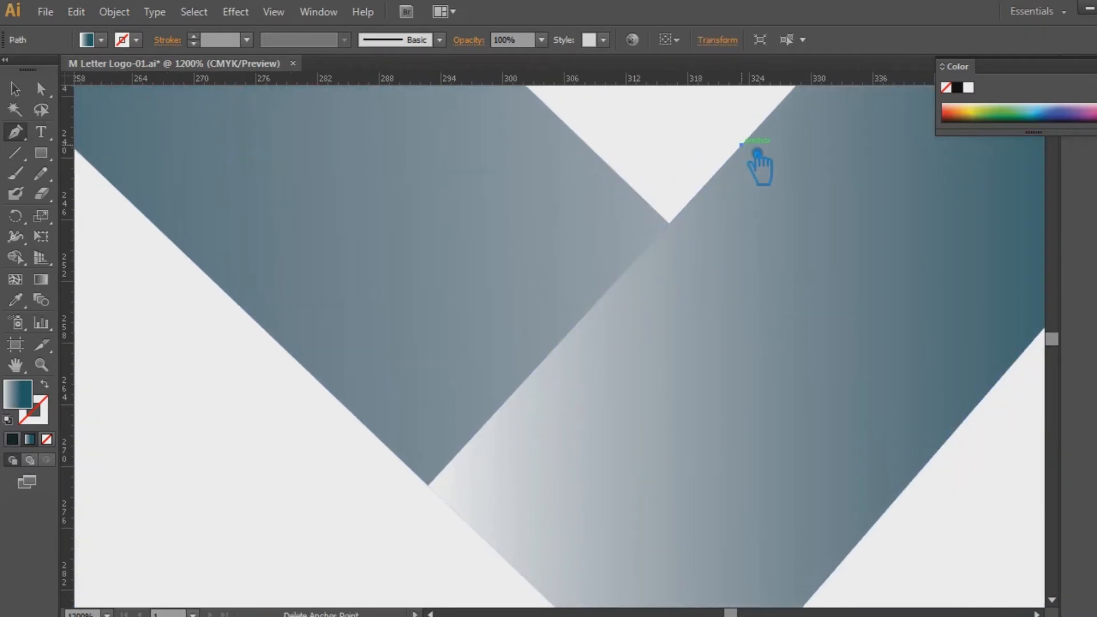
pyautogui.click(386, 521)
# Move the line's lower end anchor to about X 288.6 px, Y 276.3 px, aligning the line with the bars' shared edge
pyautogui.click(40, 89)
pyautogui.moveTo(401, 530); pyautogui.dragTo(400, 542)
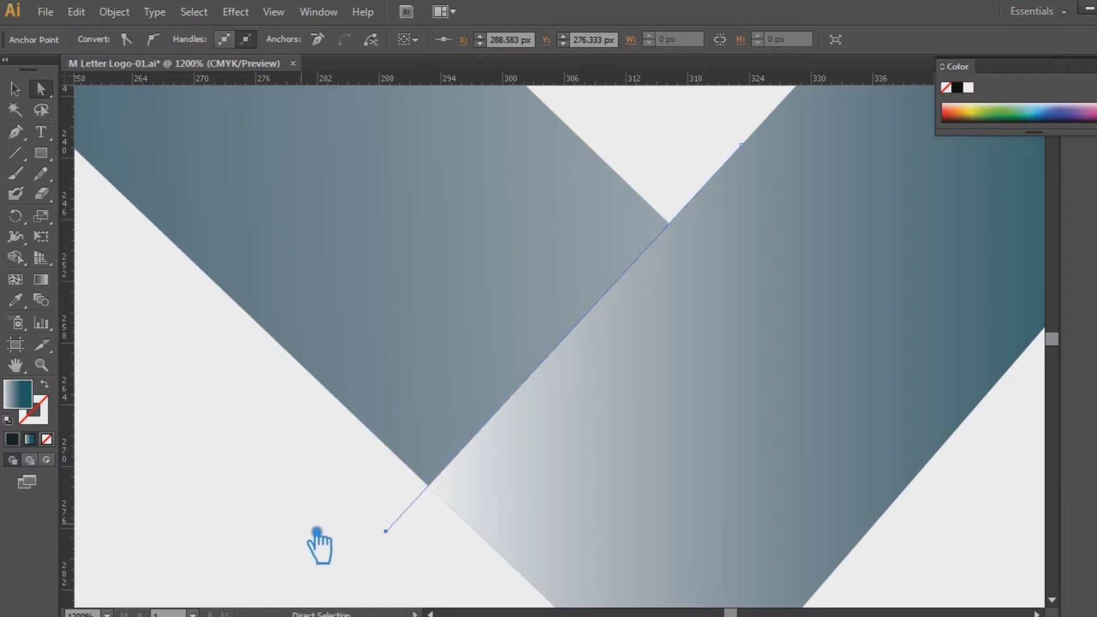
pyautogui.hotkey('ctrl', '+')
pyautogui.hotkey('ctrl', '+')
pyautogui.hotkey('ctrl', '+')
pyautogui.moveTo(336, 535); pyautogui.dragTo(515, 247)
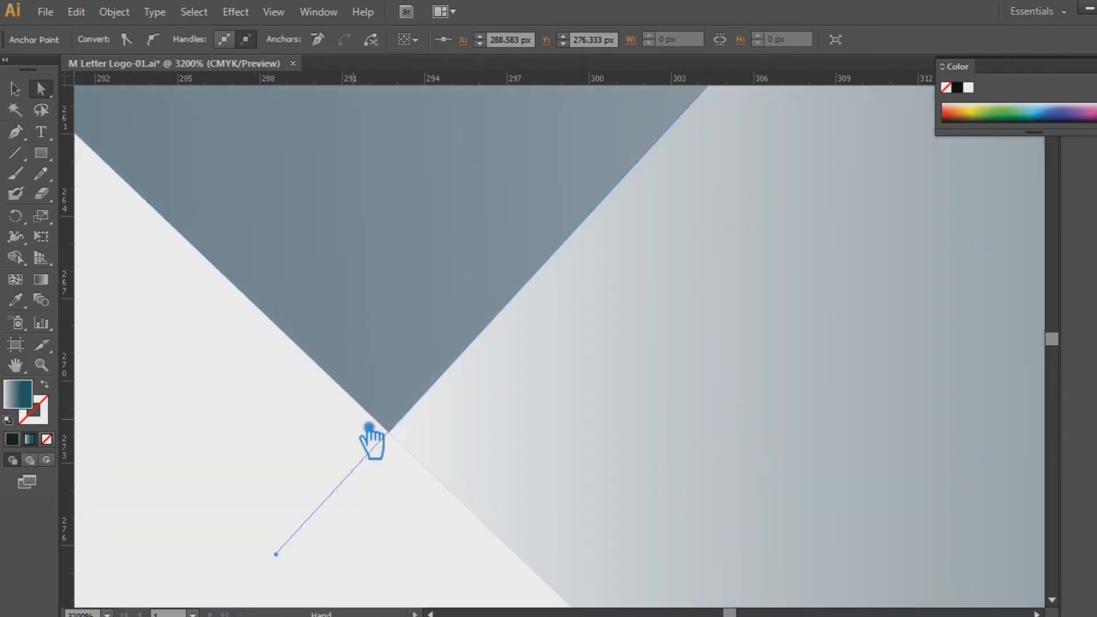
pyautogui.moveTo(371, 421); pyautogui.dragTo(536, 317)
pyautogui.hotkey('ctrl', '-')
pyautogui.hotkey('ctrl', '-')
pyautogui.hotkey('ctrl', '-')
pyautogui.hotkey('ctrl', '-')
pyautogui.hotkey('ctrl', '-')
pyautogui.hotkey('ctrl', '-')
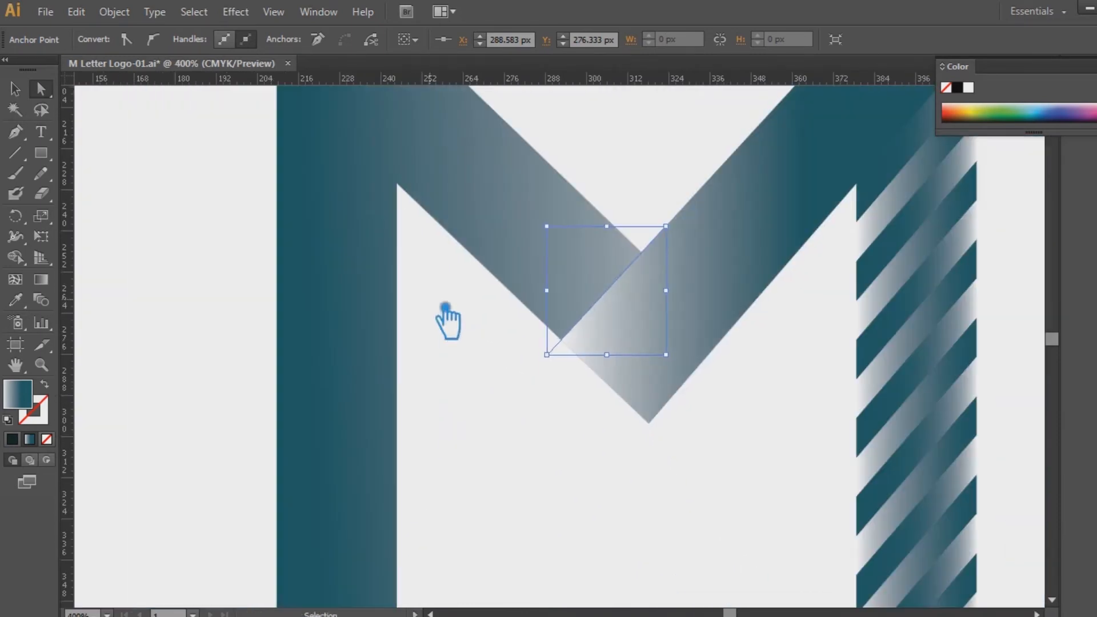
# Create a copy of the line slightly to the left of the original and select both lines
pyautogui.press('v')
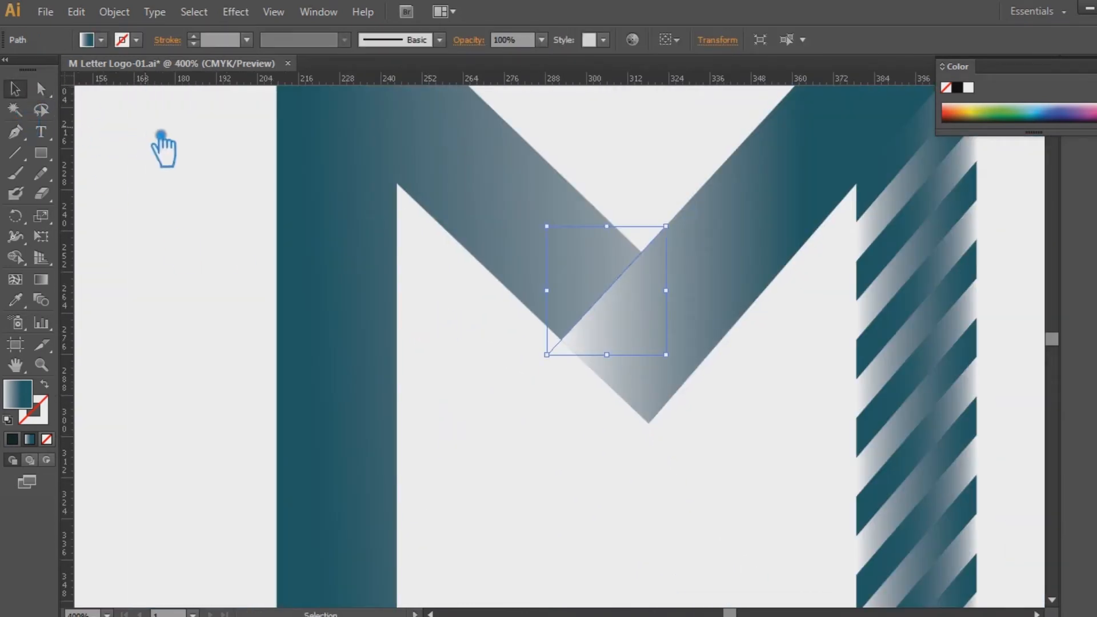
pyautogui.press('Left')
pyautogui.press('Left')
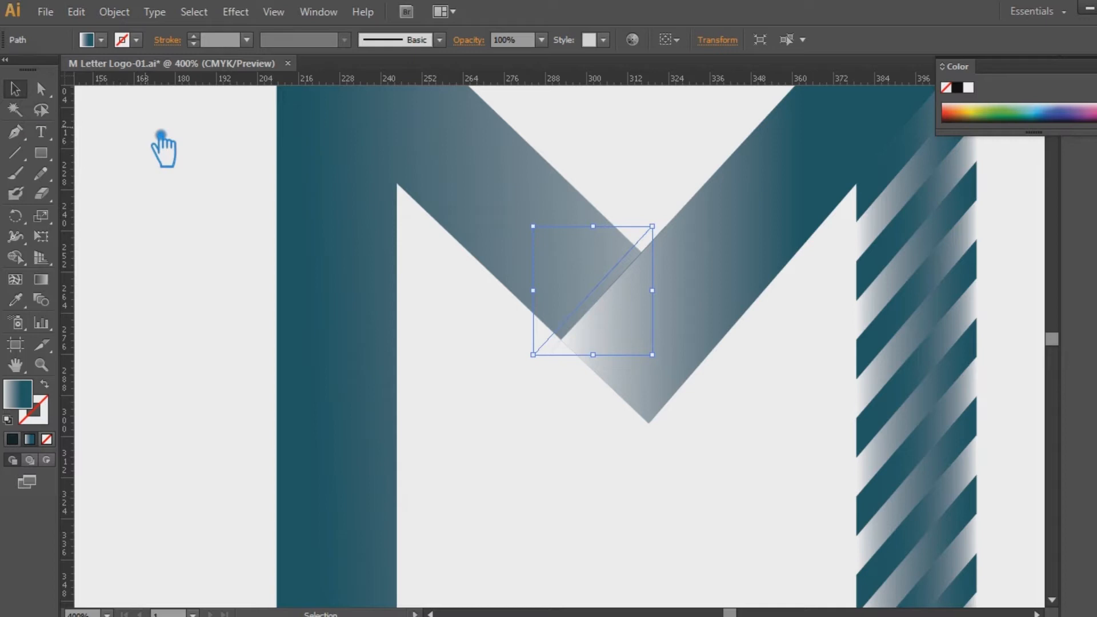
pyautogui.hotkey('ctrl', '-')
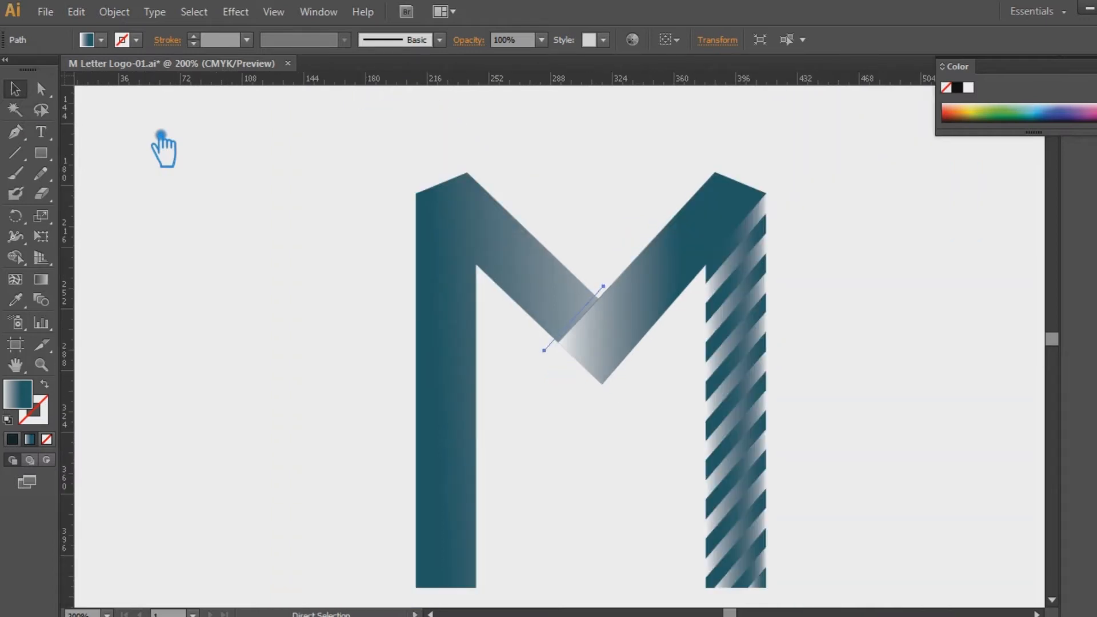
pyautogui.hotkey('ctrl', '+')
pyautogui.press('v')
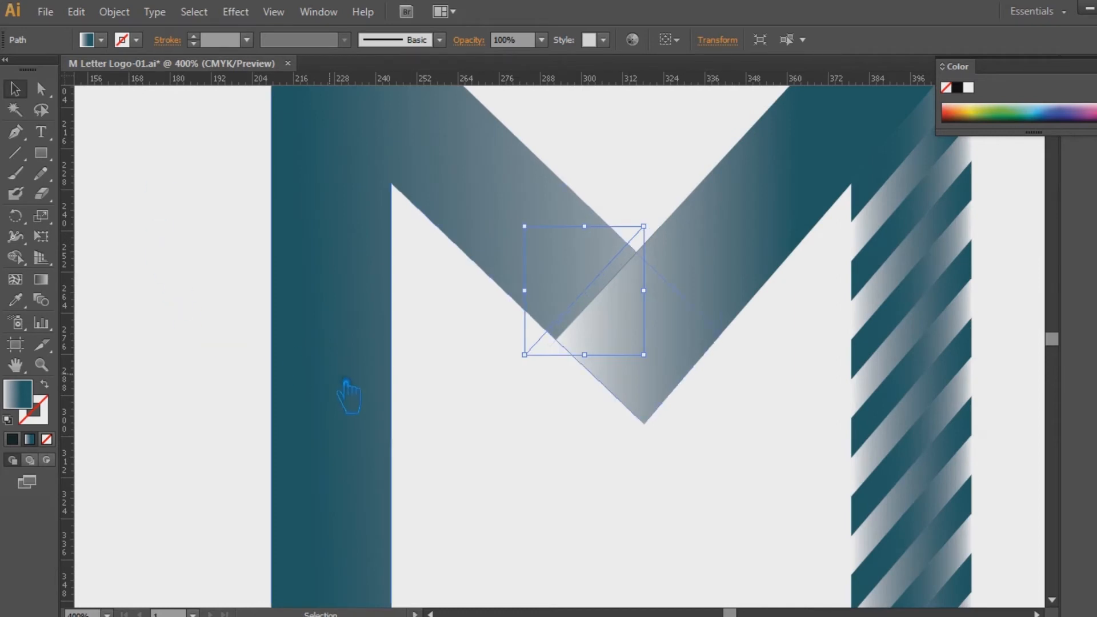
pyautogui.moveTo(537, 349); pyautogui.dragTo(551, 352)
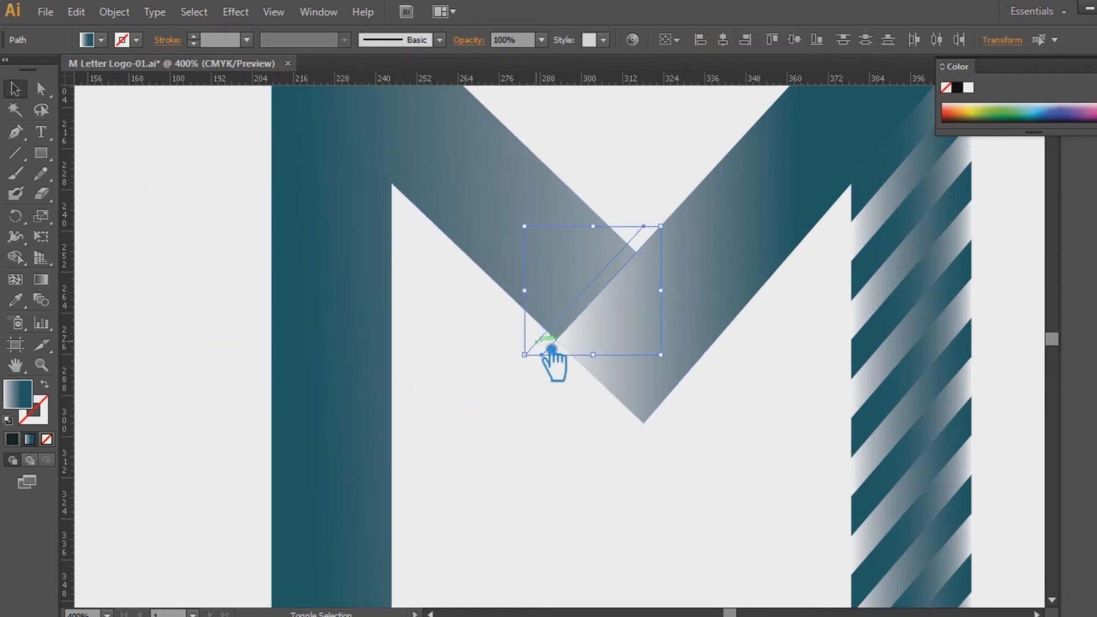
# Divide the left bar with the two slanted lines using Pathfinder, ungroup the resulting pieces and deselect them
pyautogui.keyDown('shift'); pyautogui.click(525, 207); pyautogui.keyUp('shift')
pyautogui.hotkey('ctrl', 'shift', 'F9')
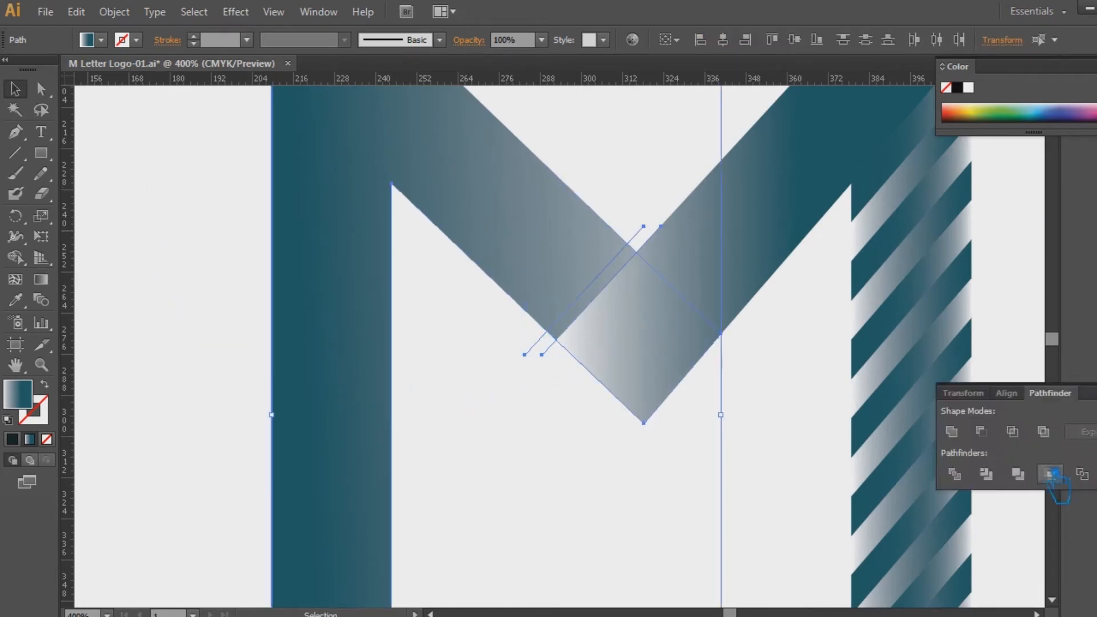
pyautogui.click(954, 474)
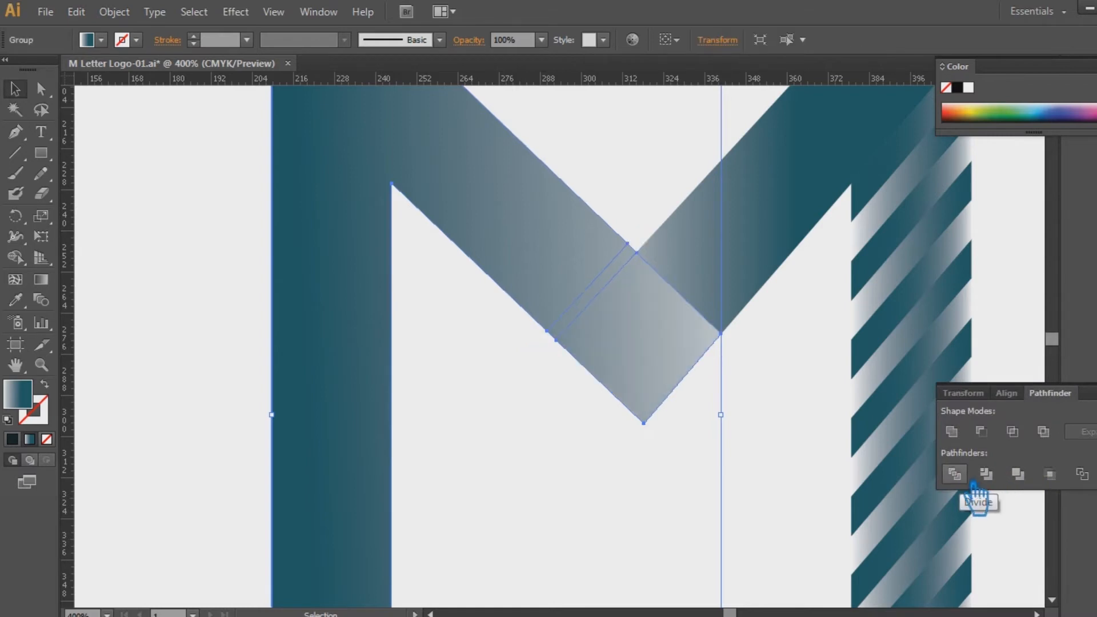
pyautogui.click(1096, 387)
pyautogui.rightClick(603, 286)
pyautogui.click(649, 392)
pyautogui.click(208, 238)
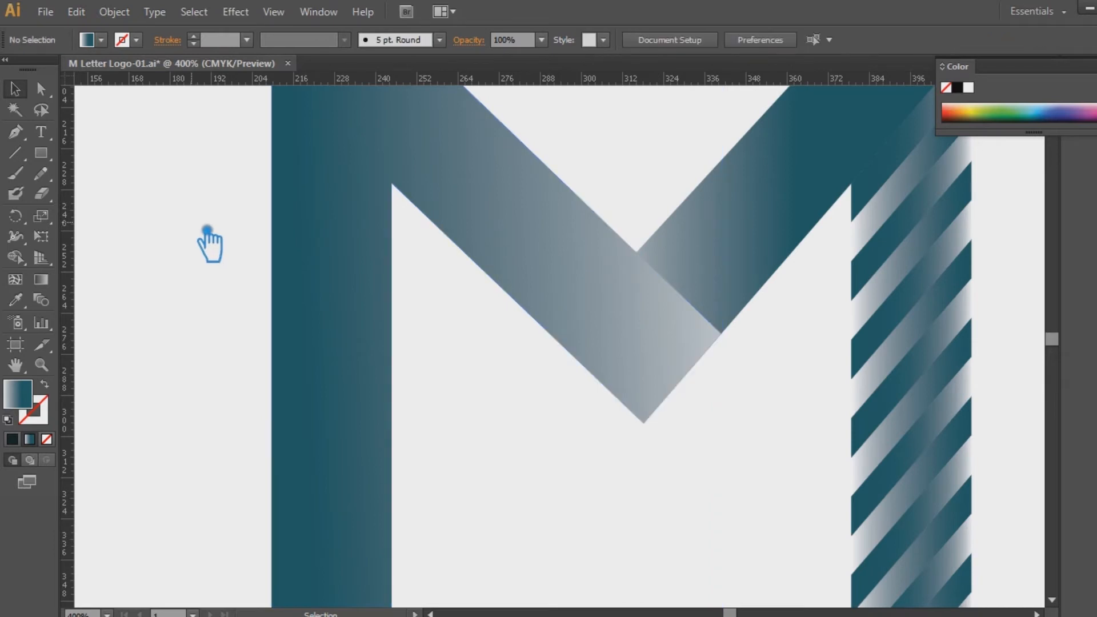
# Send the three divided pieces of the left bar to the back, behind the right diagonal bar
pyautogui.click(620, 299)
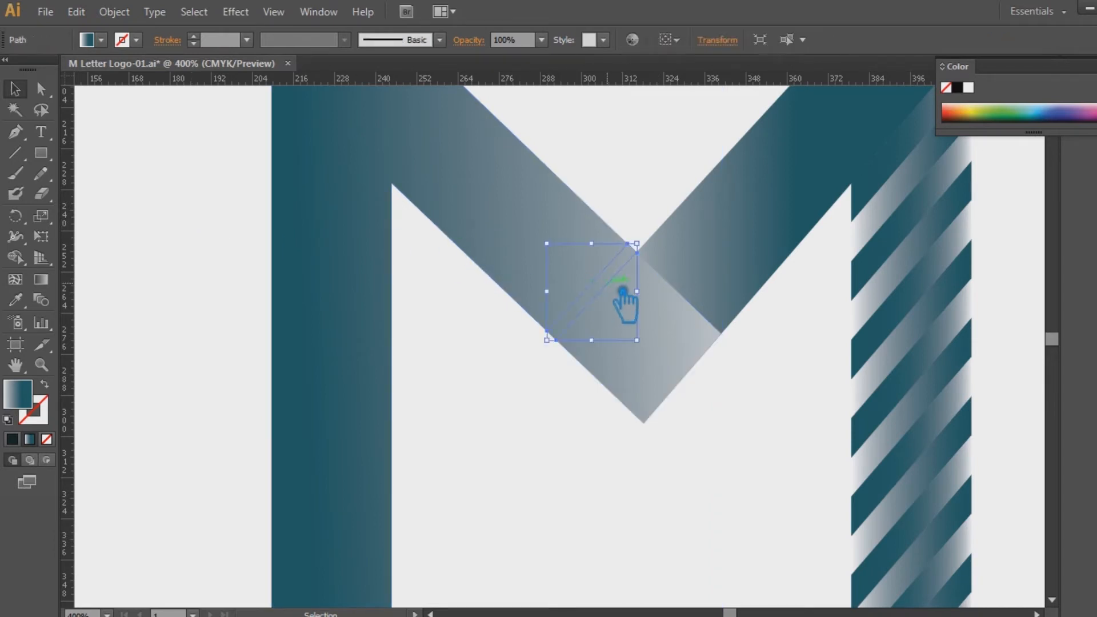
pyautogui.keyDown('shift'); pyautogui.click(659, 355); pyautogui.keyUp('shift')
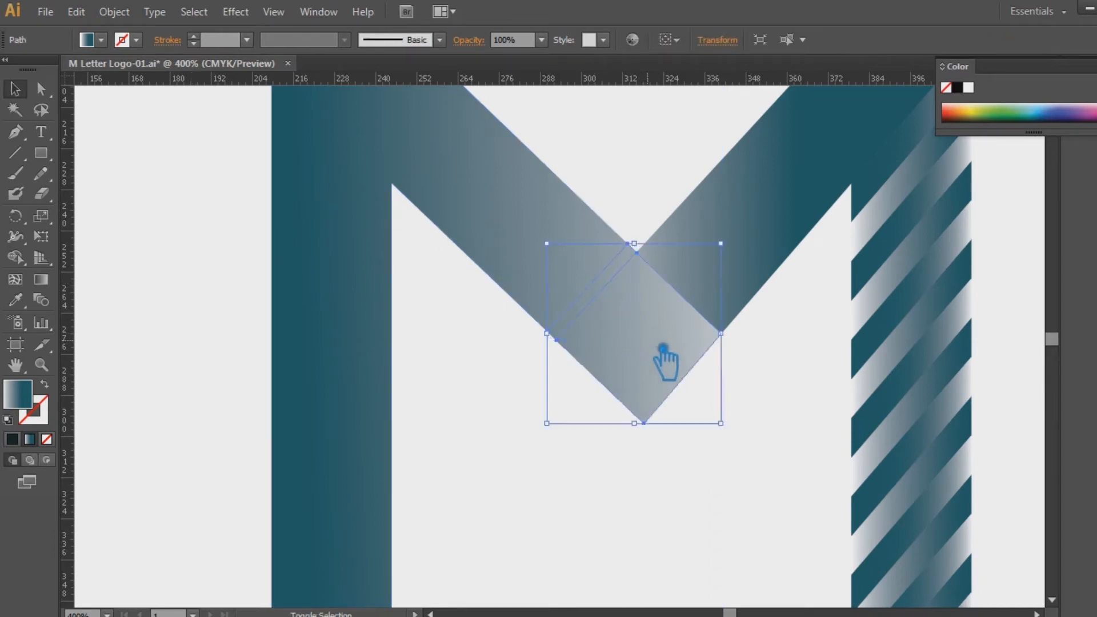
pyautogui.keyDown('shift'); pyautogui.click(522, 256); pyautogui.keyUp('shift')
pyautogui.press('ctrl')
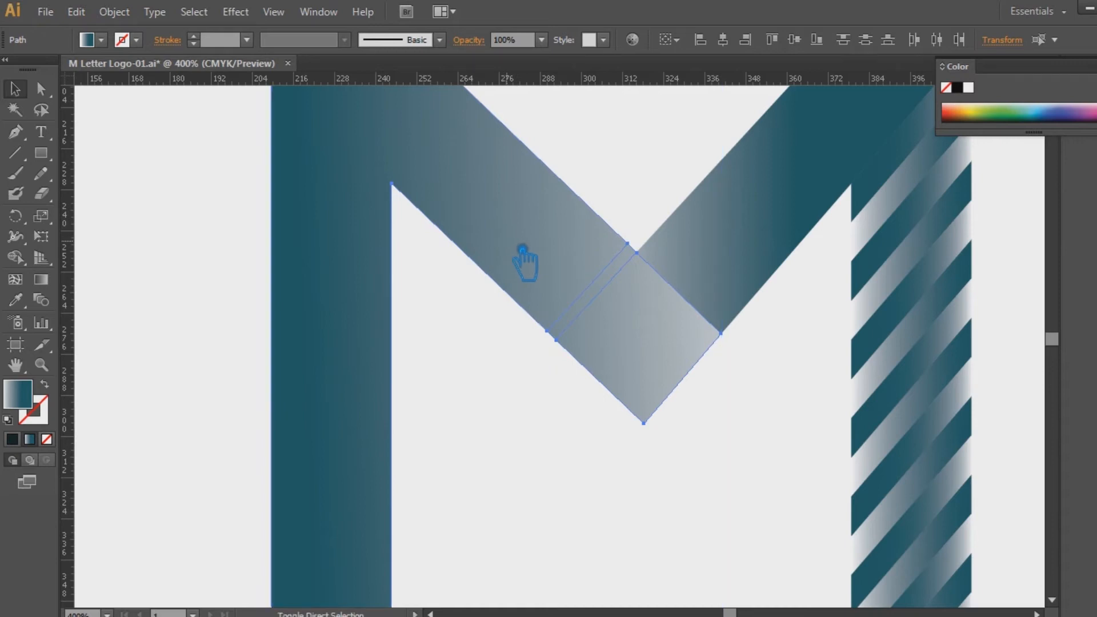
pyautogui.hotkey('ctrl', 'shift', '[')
pyautogui.click(754, 235)
pyautogui.press('ctrl')
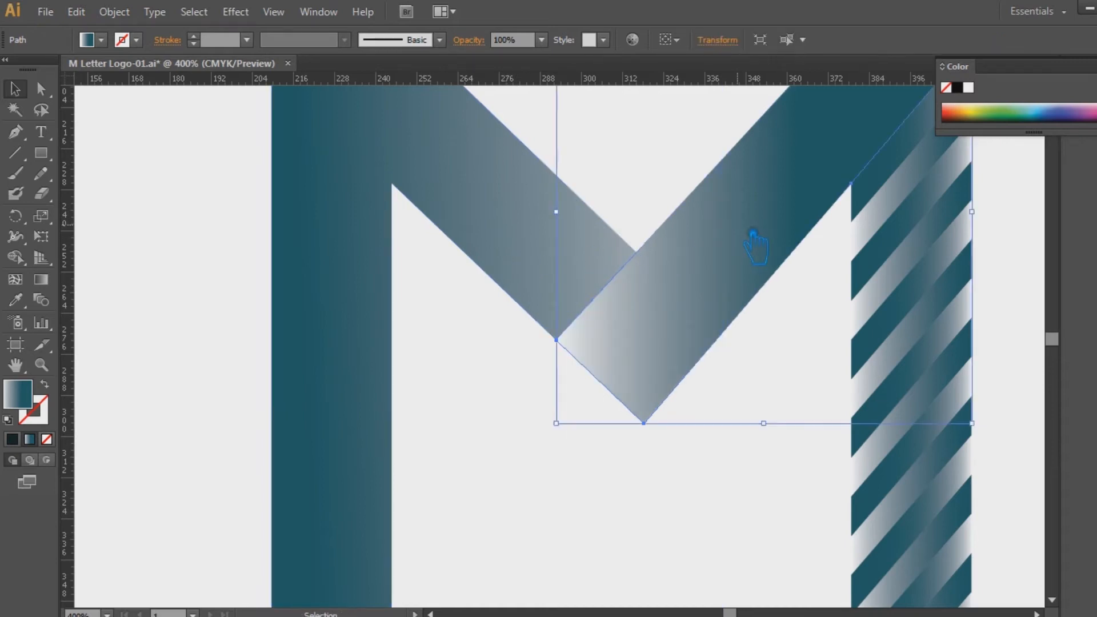
# Fill the narrow strip at the junction of the diagonal bars with solid dark teal #022d2d
pyautogui.click(618, 298)
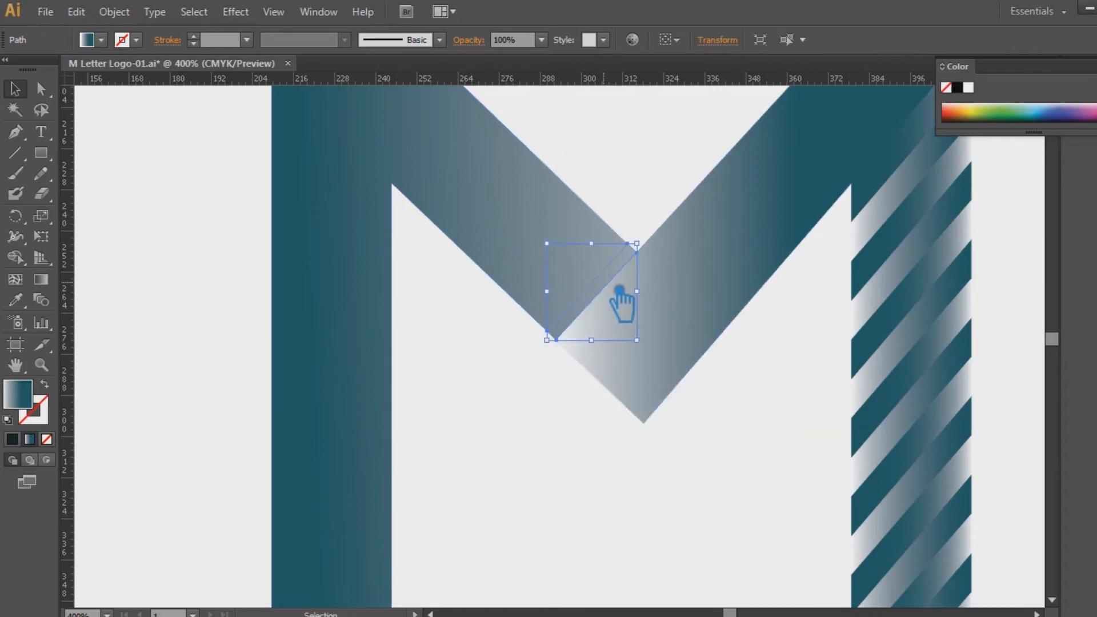
pyautogui.click(13, 438)
pyautogui.doubleClick(17, 395)
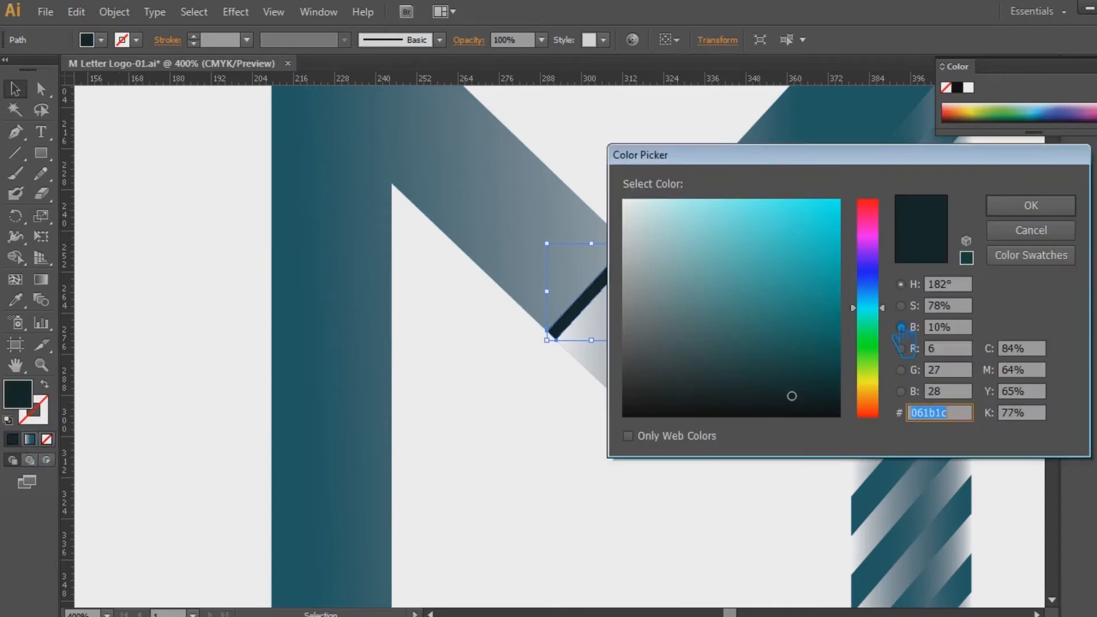
pyautogui.moveTo(819, 407); pyautogui.dragTo(834, 380)
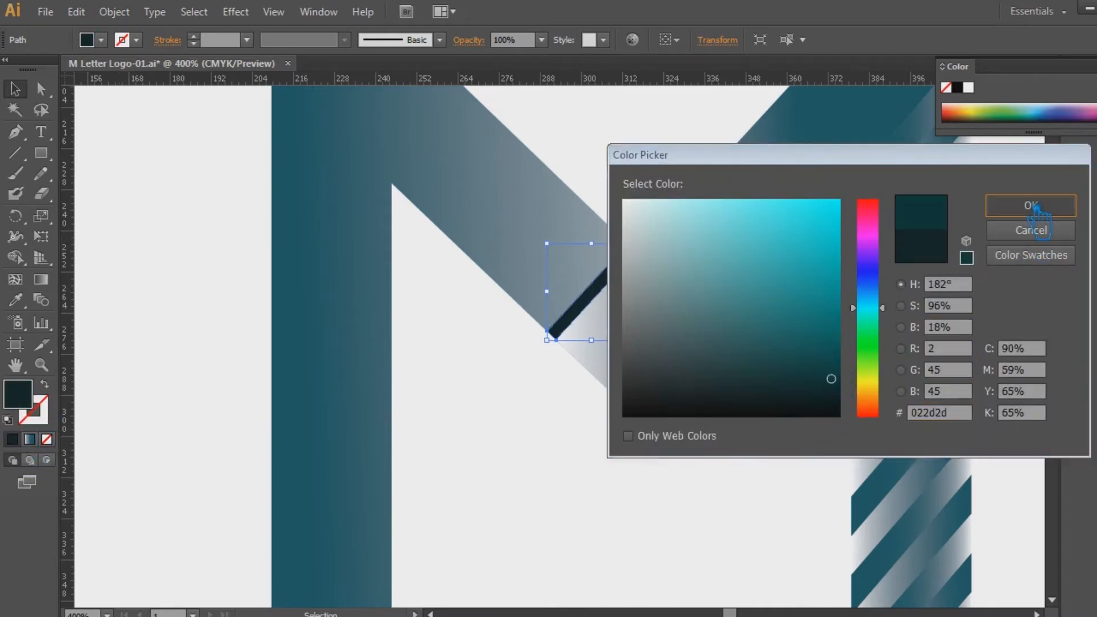
pyautogui.click(1026, 206)
# Copy the striped bar's gradient onto the narrow strip with the Eyedropper and inspect the CMYK values of its teal stop
pyautogui.press('i')
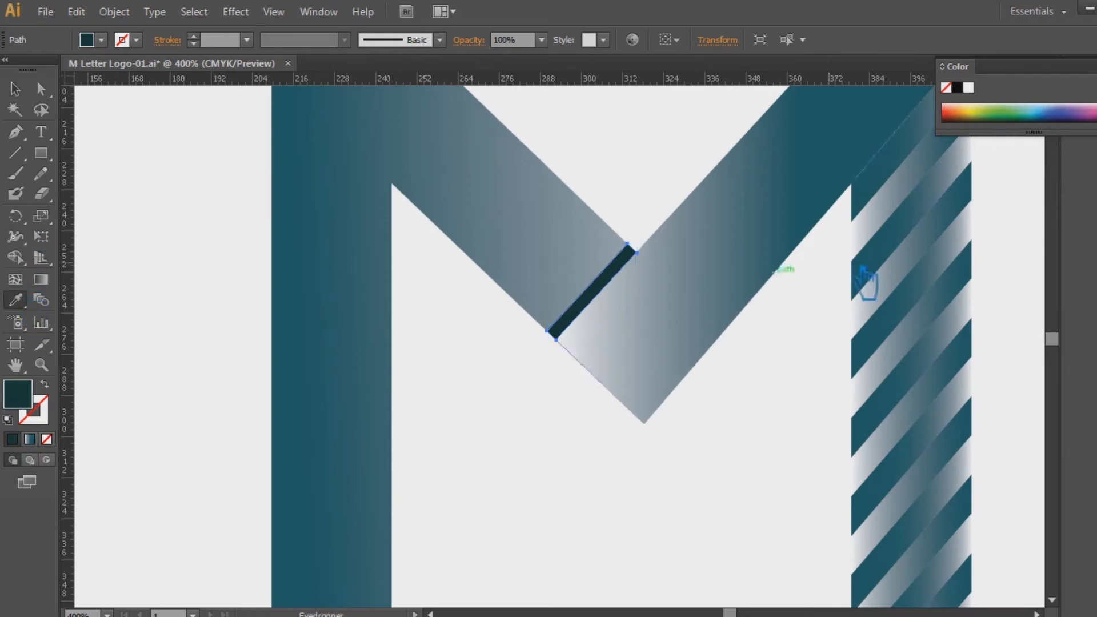
pyautogui.click(911, 254)
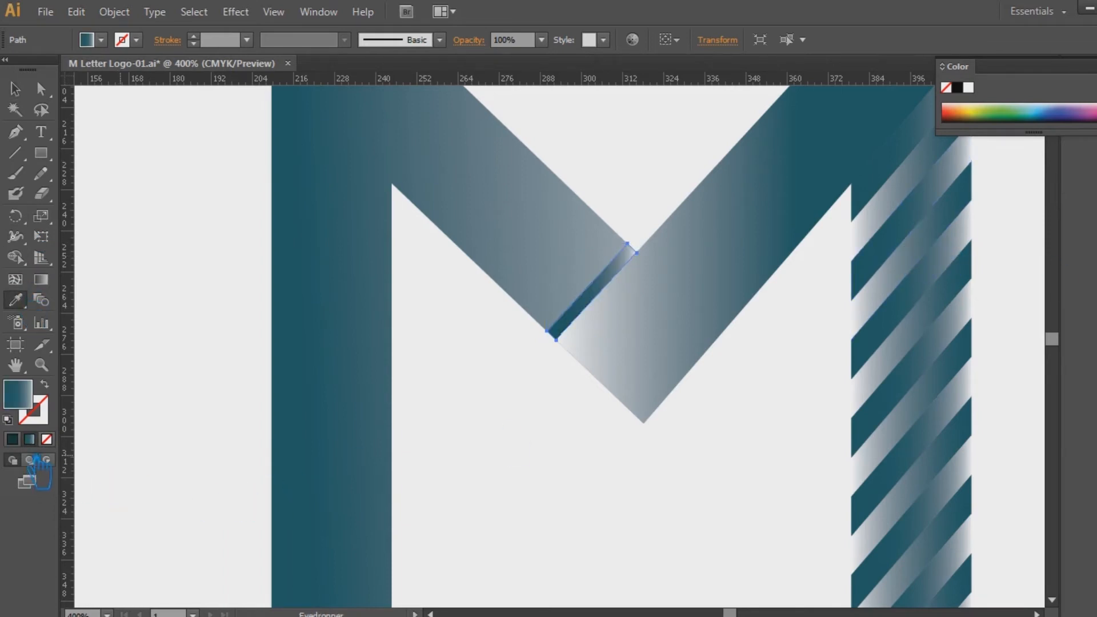
pyautogui.hotkey('ctrl', 'F9')
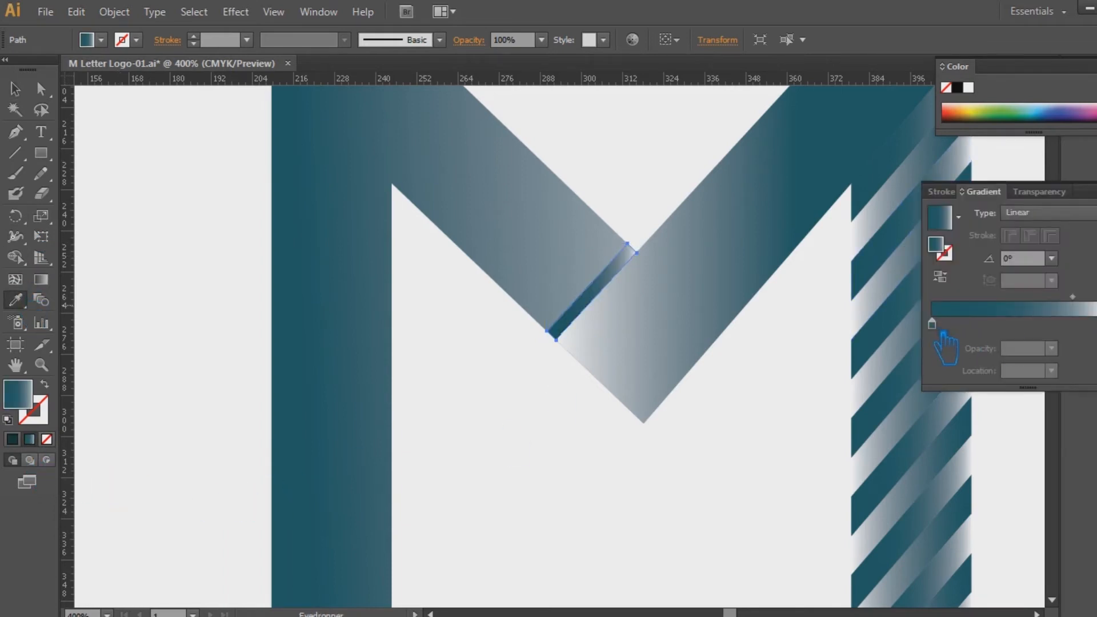
pyautogui.click(945, 336)
pyautogui.doubleClick(946, 336)
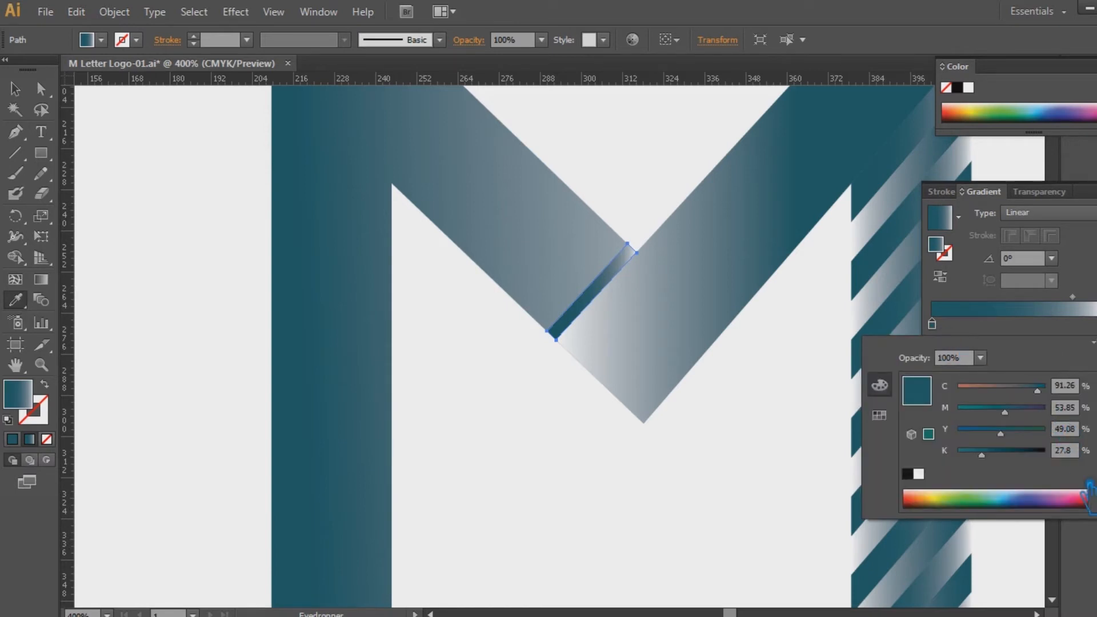
pyautogui.doubleClick(952, 251)
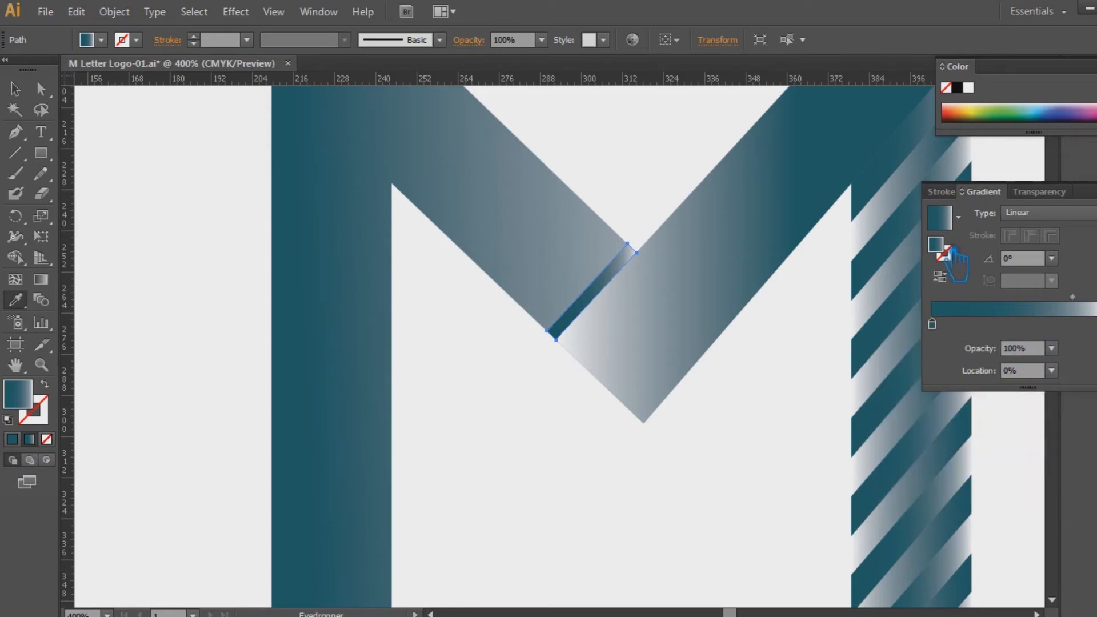
pyautogui.click(1059, 229)
pyautogui.doubleClick(946, 334)
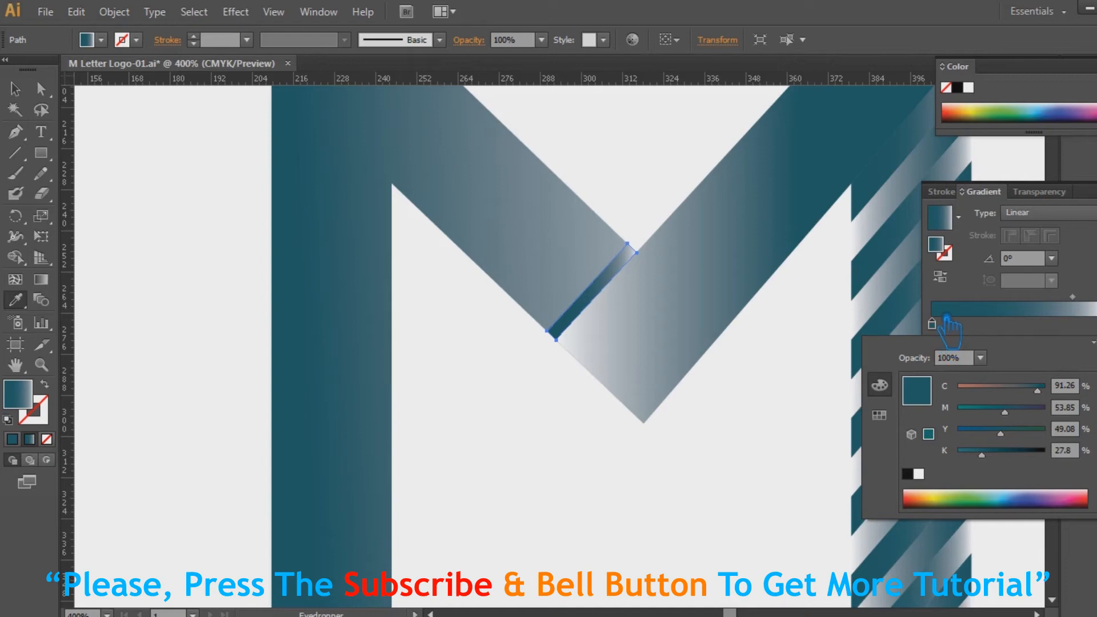
# Fill the narrow junction strip with solid teal #115460 in place of the gradient
pyautogui.click(16, 90)
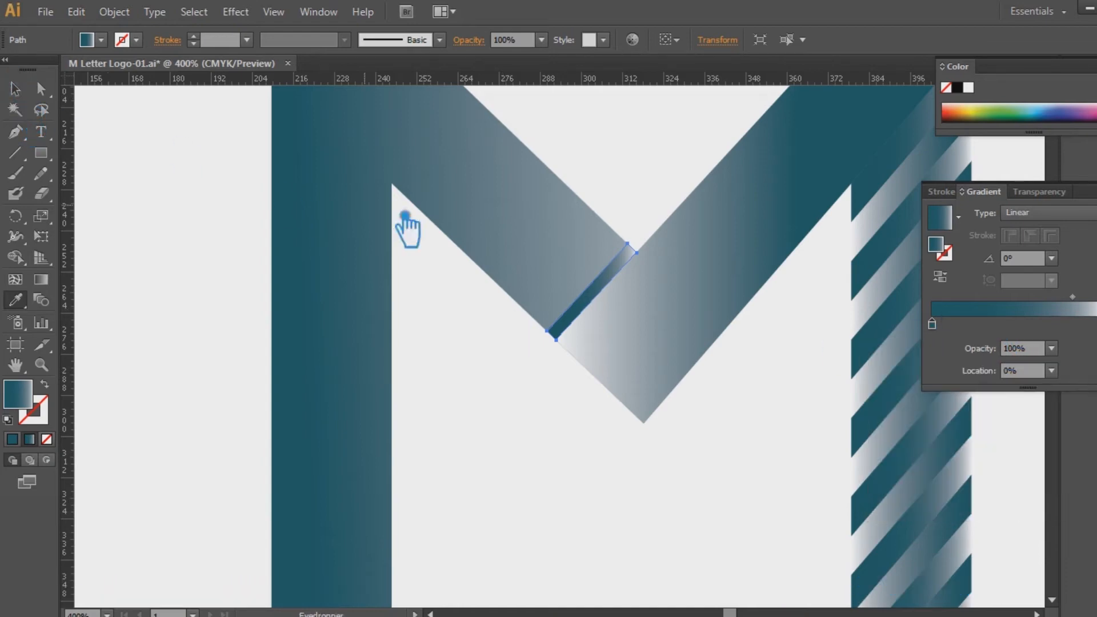
pyautogui.click(15, 89)
pyautogui.click(673, 179)
pyautogui.click(632, 264)
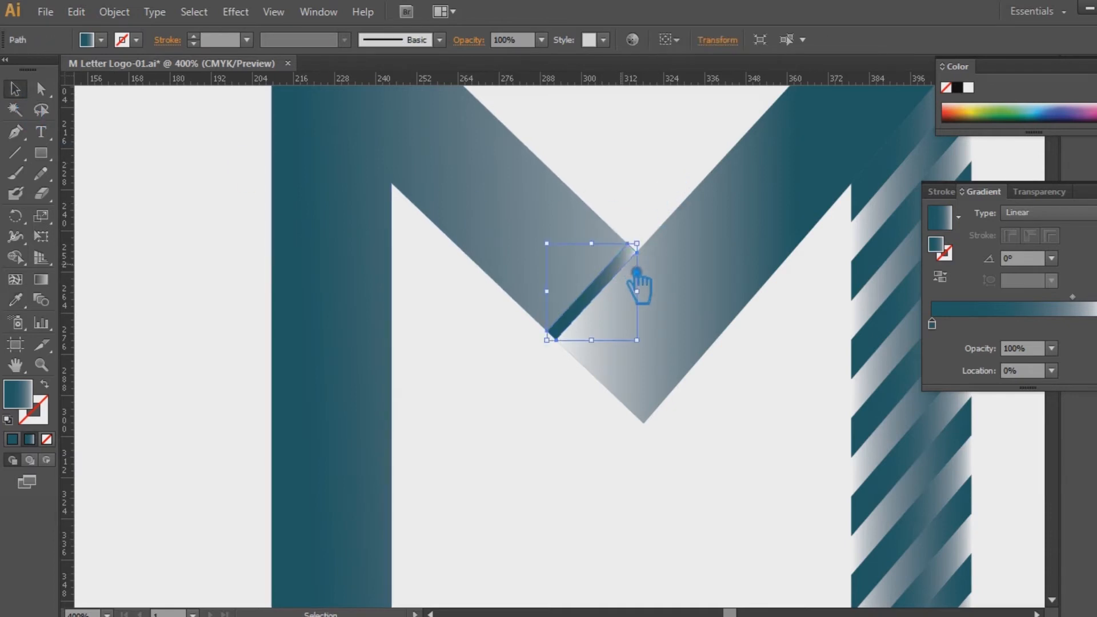
pyautogui.doubleClick(40, 401)
pyautogui.click(1034, 206)
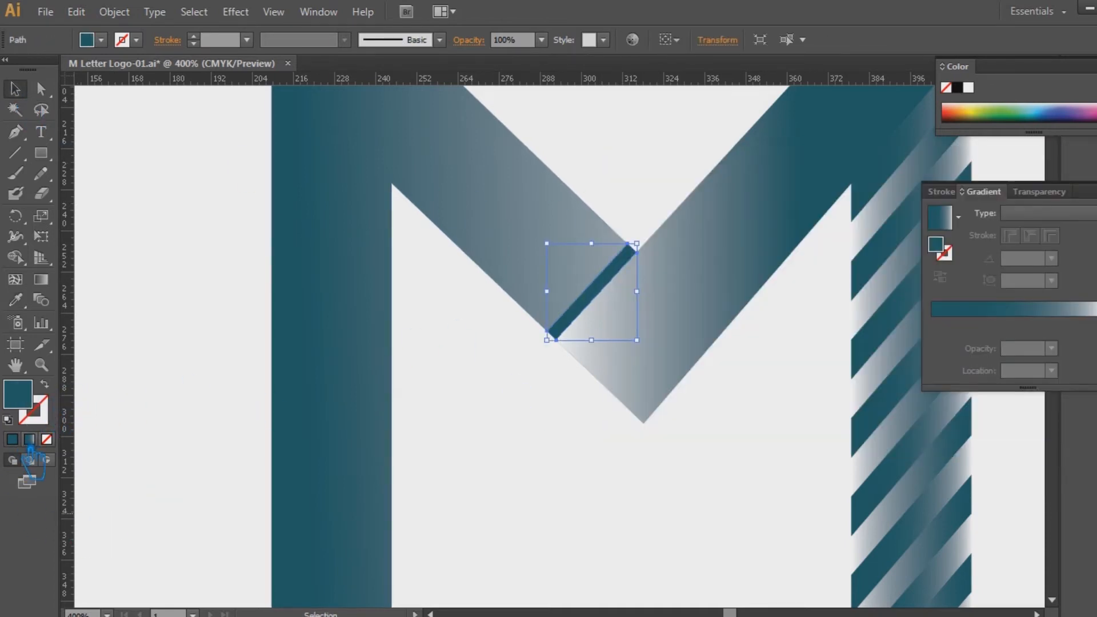
pyautogui.doubleClick(37, 408)
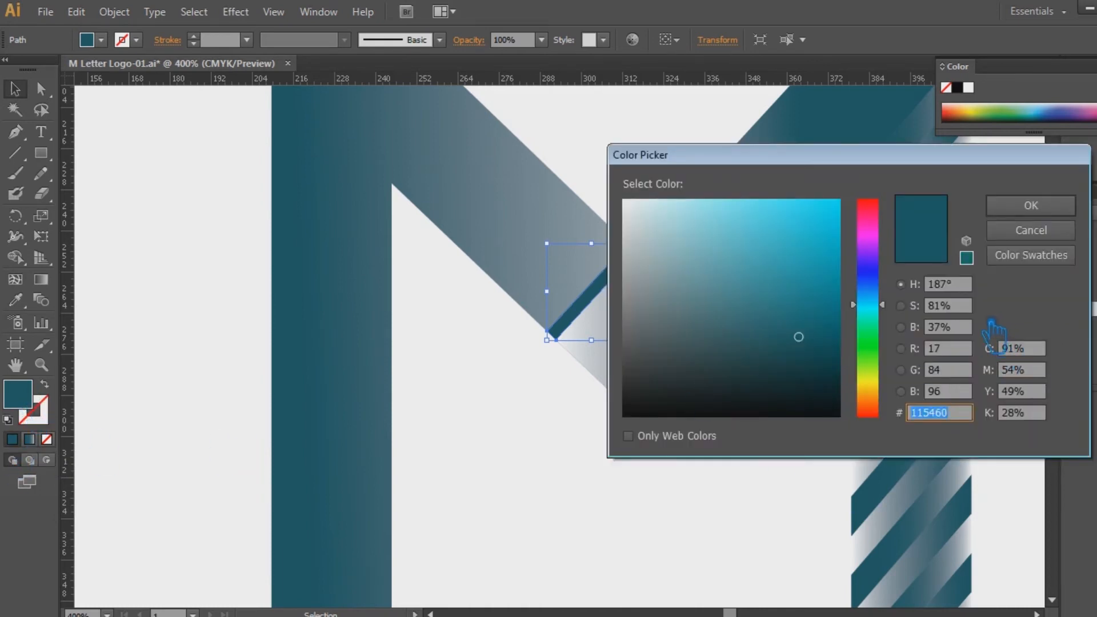
pyautogui.press('Tab')
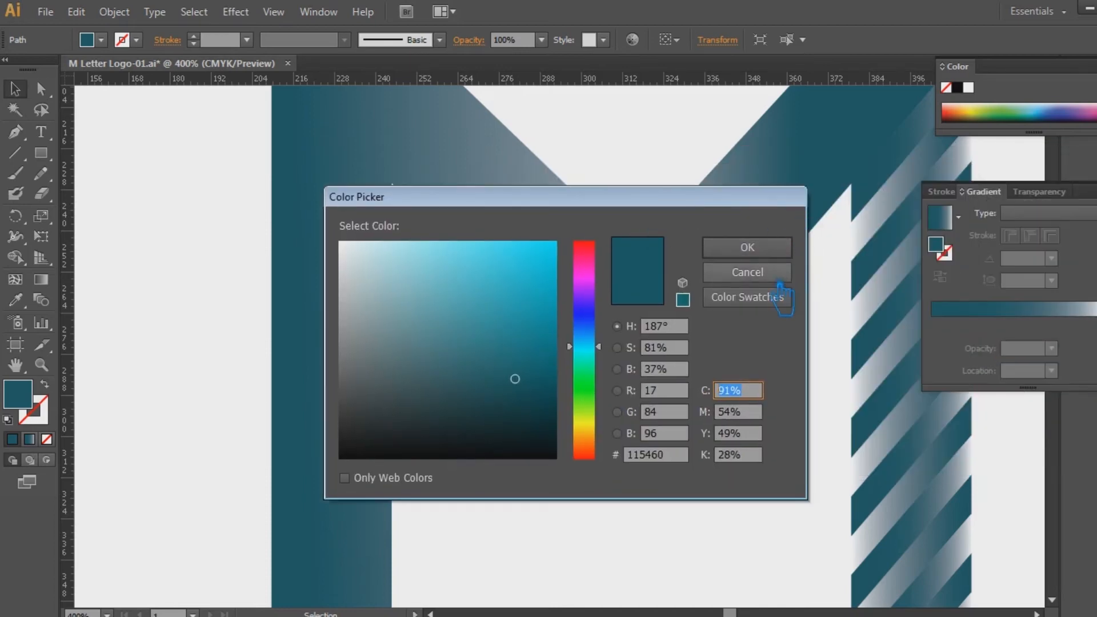
pyautogui.press('Return')
# Check the right diagonal bar's teal gradient stop and set the junction strip's fill to C 91.26% and M 53.95%
pyautogui.click(677, 325)
pyautogui.click(1032, 324)
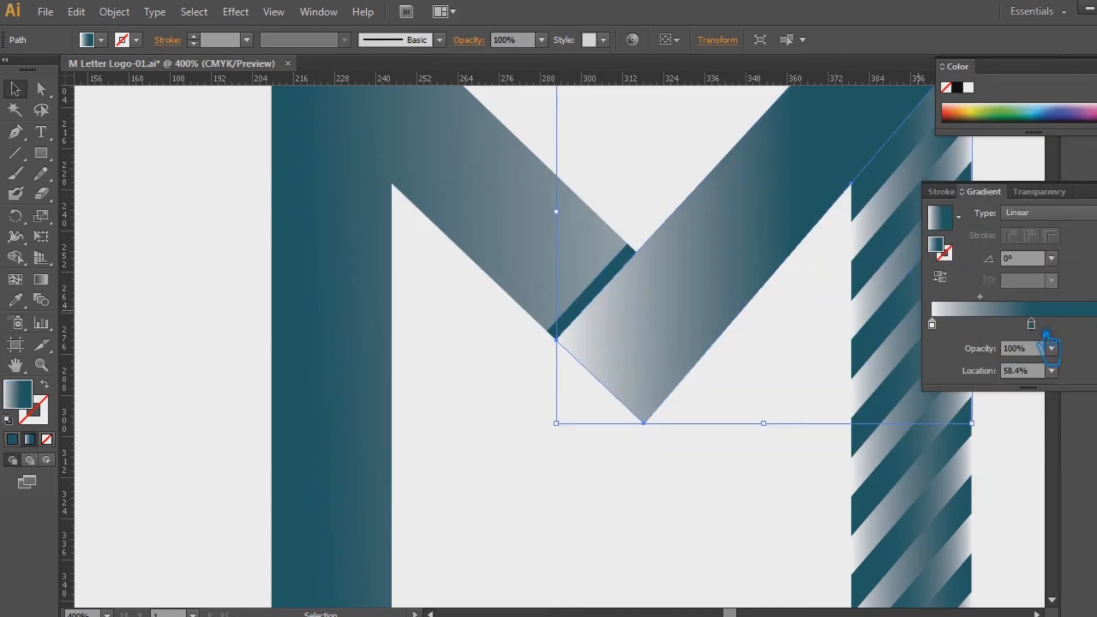
pyautogui.doubleClick(1046, 334)
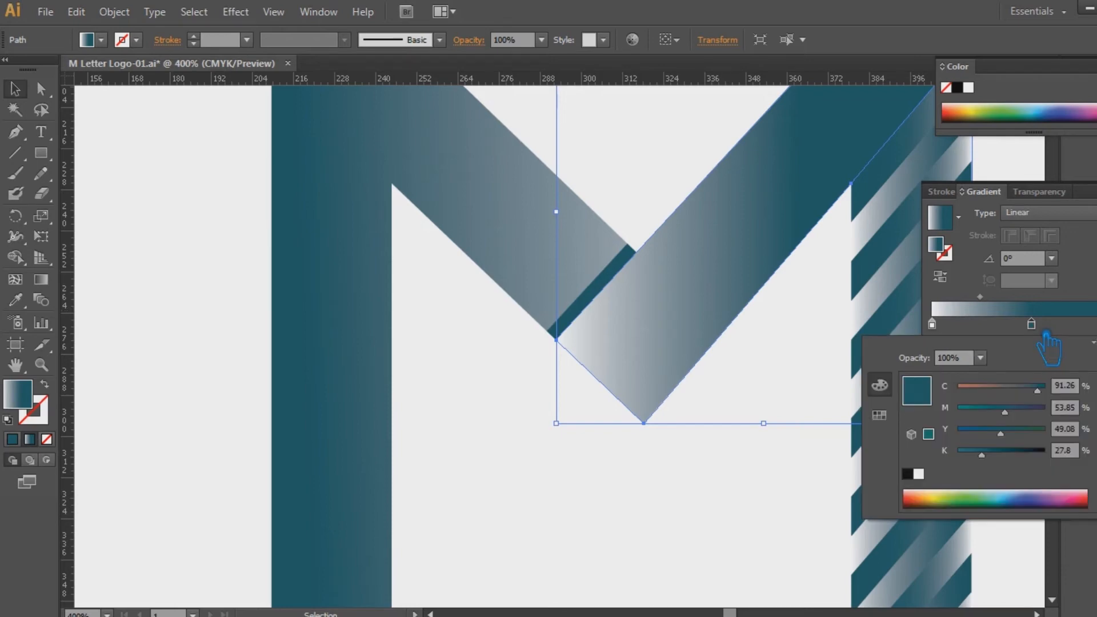
pyautogui.click(977, 219)
pyautogui.click(438, 330)
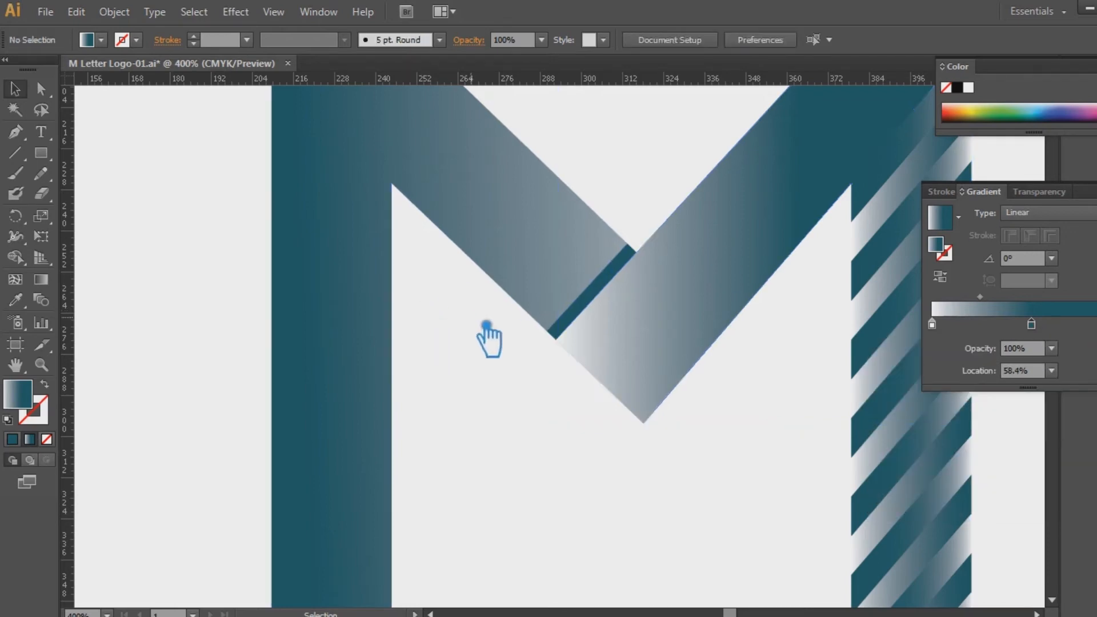
pyautogui.click(601, 283)
pyautogui.doubleClick(26, 399)
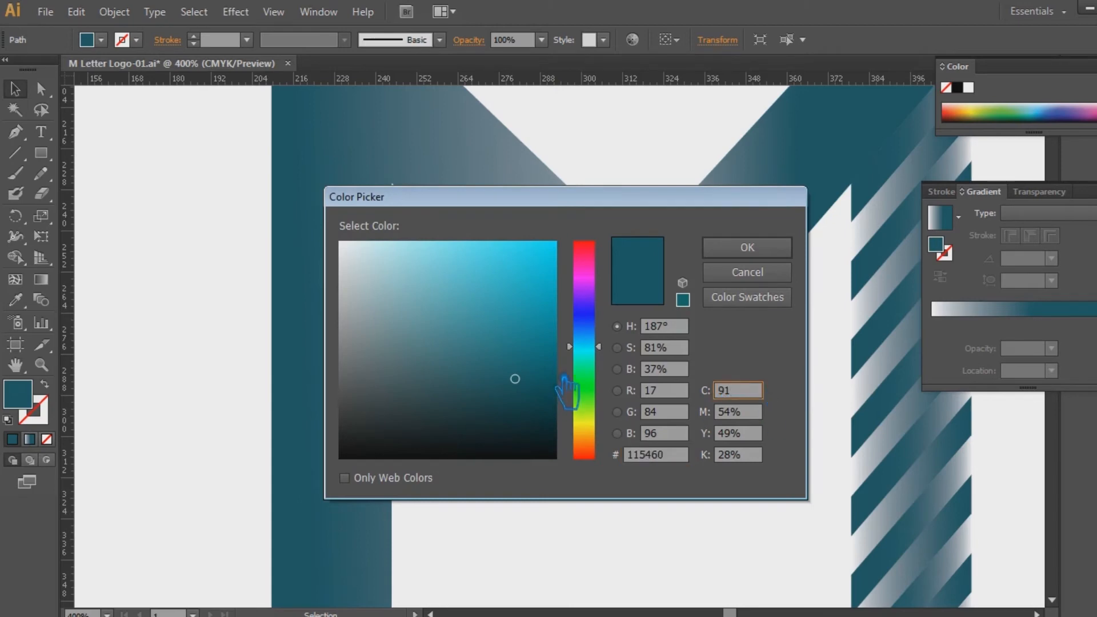
pyautogui.click(715, 415)
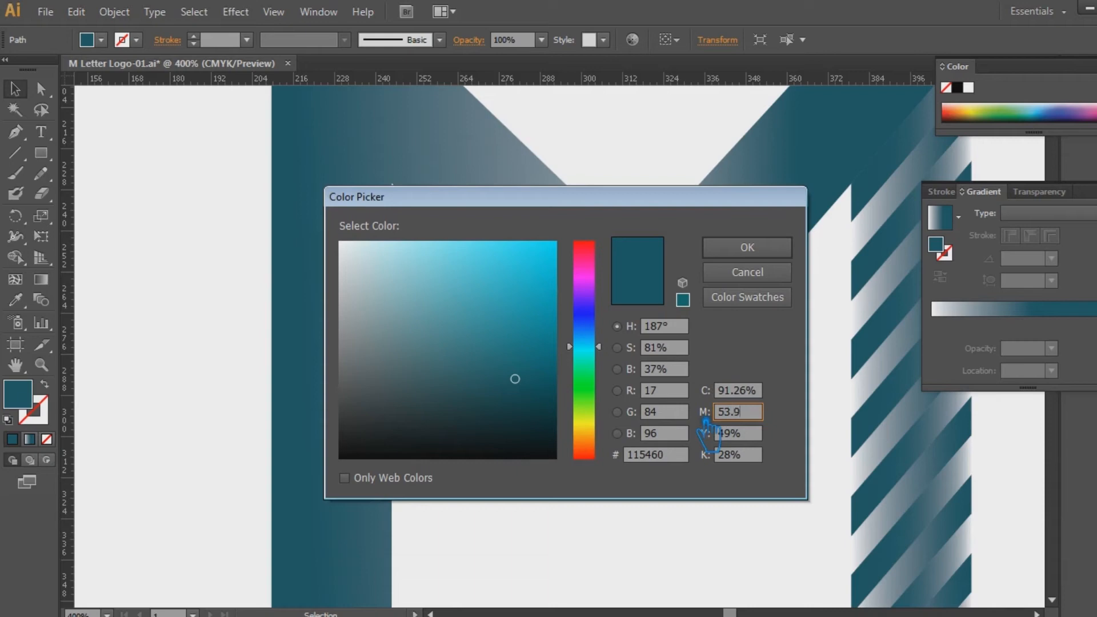
pyautogui.click(760, 439)
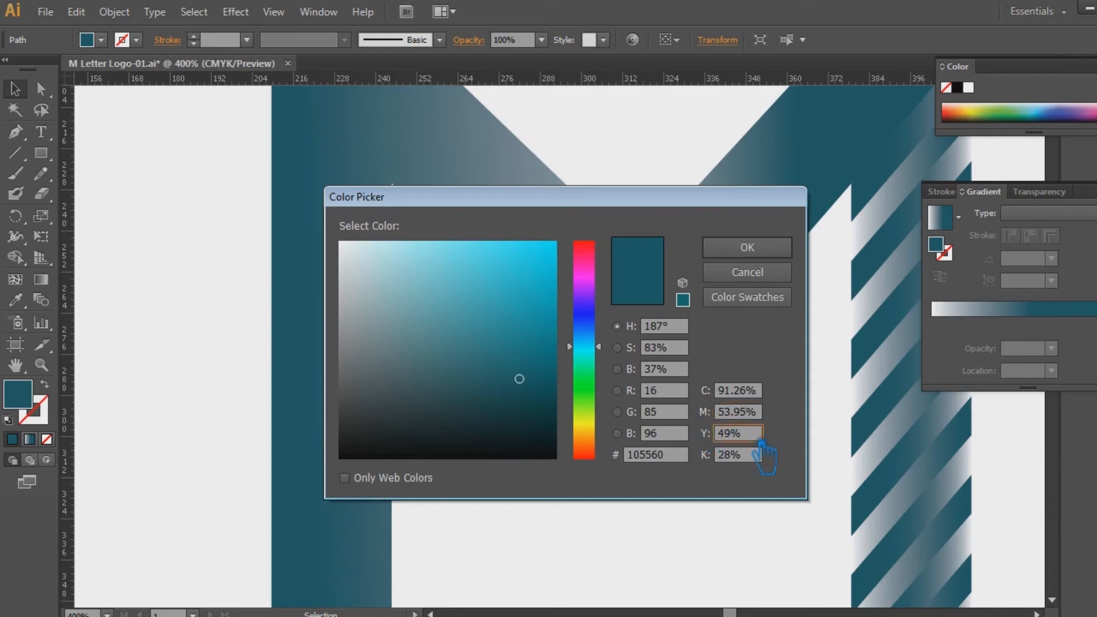
pyautogui.click(763, 255)
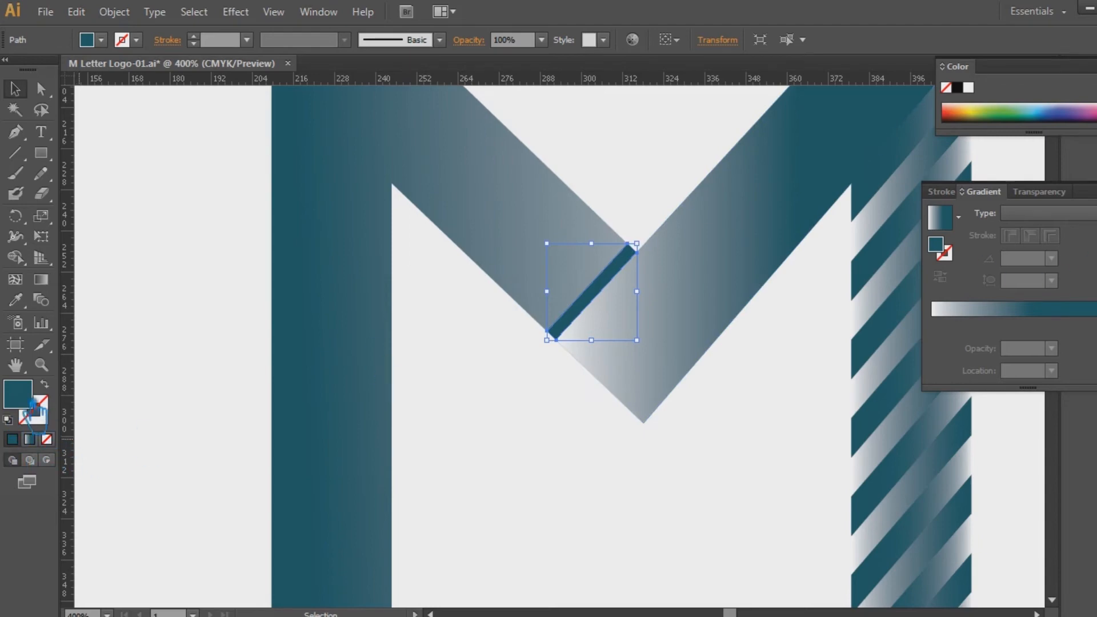
# Check the CMYK values of the teal stop in the striped bar's gradient
pyautogui.click(907, 261)
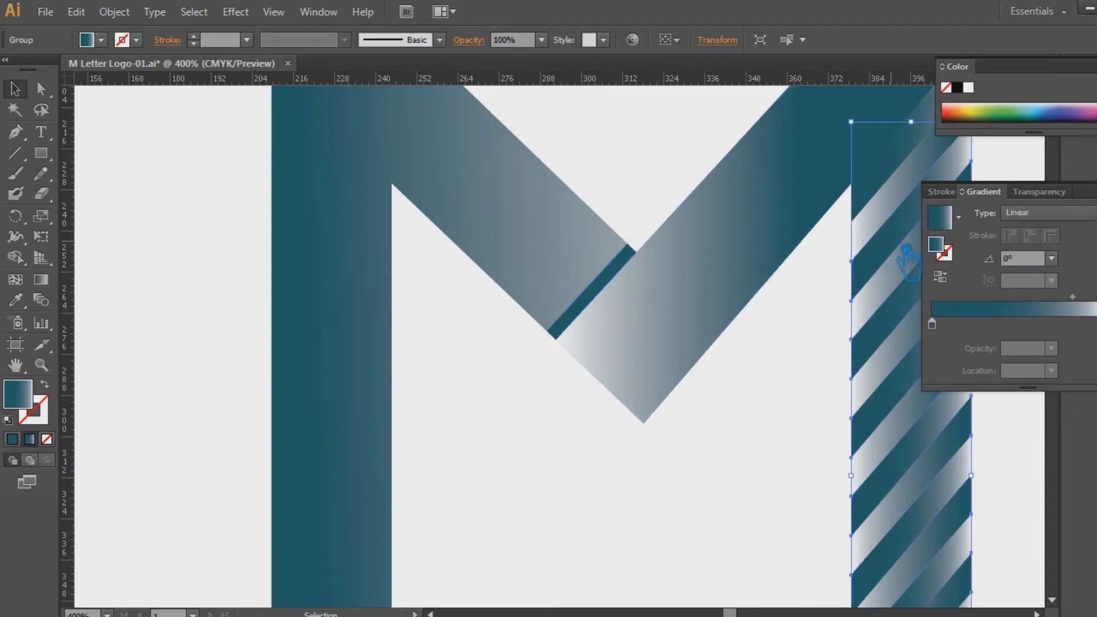
pyautogui.click(937, 334)
pyautogui.doubleClick(944, 336)
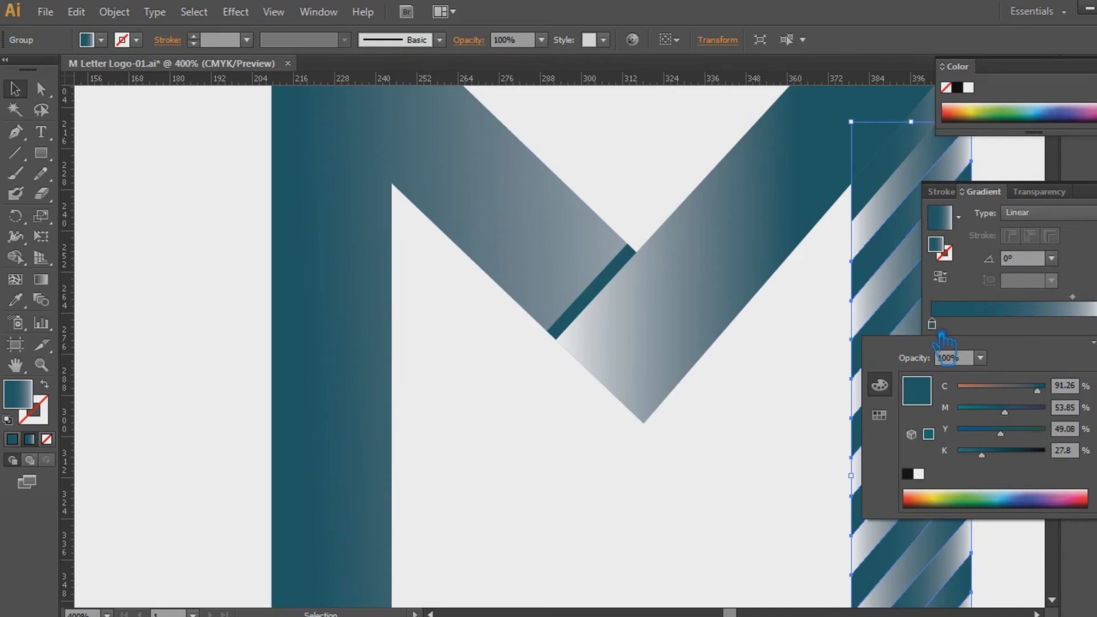
pyautogui.click(1063, 430)
pyautogui.press('Return')
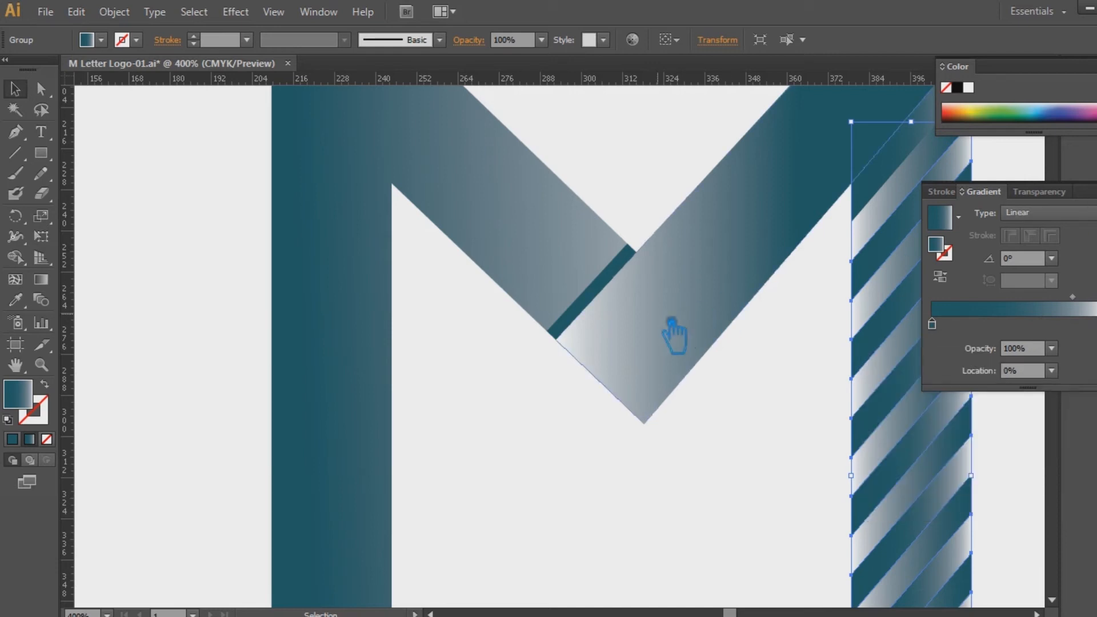
# Set the junction strip's solid fill to M 53.85% and Y 49.08%, then deselect it
pyautogui.click(608, 276)
pyautogui.doubleClick(25, 398)
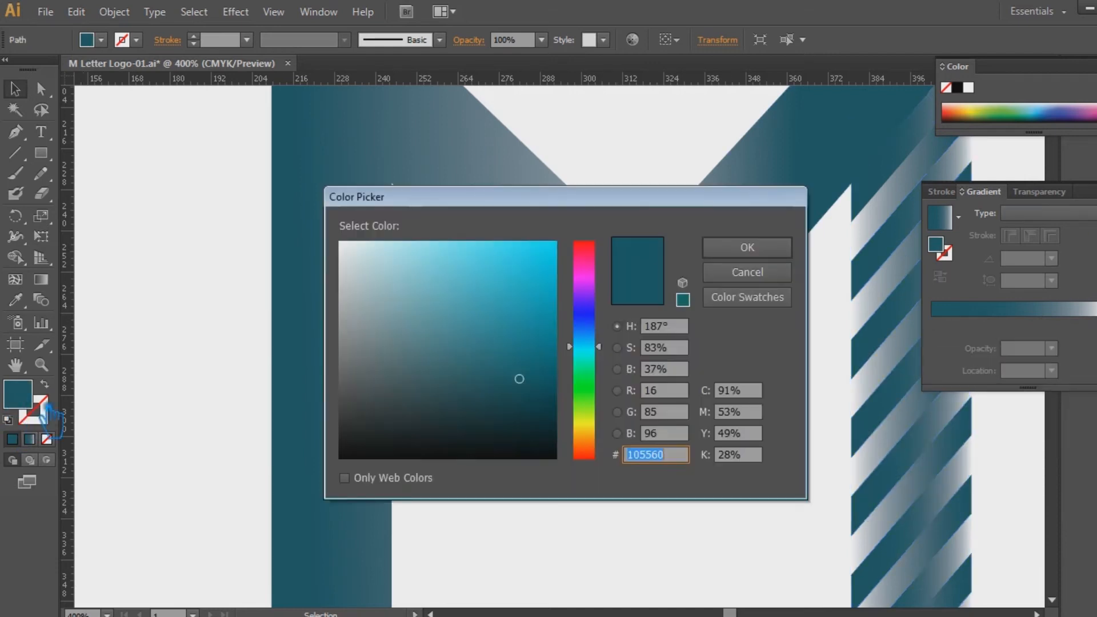
pyautogui.click(758, 413)
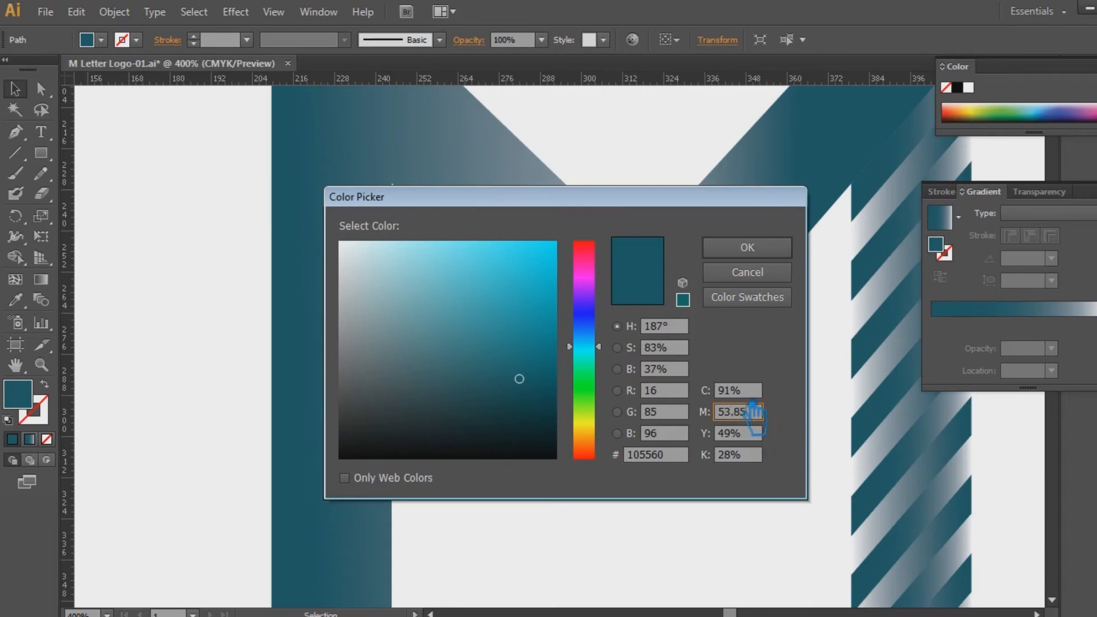
pyautogui.click(732, 432)
pyautogui.doubleClick(747, 440)
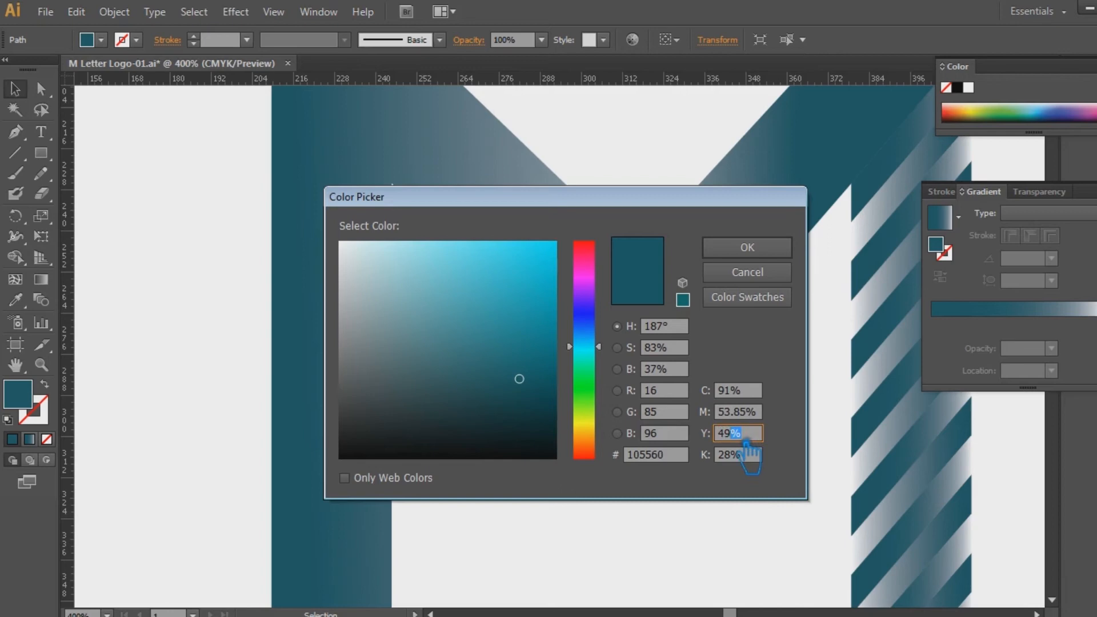
pyautogui.write('.08')
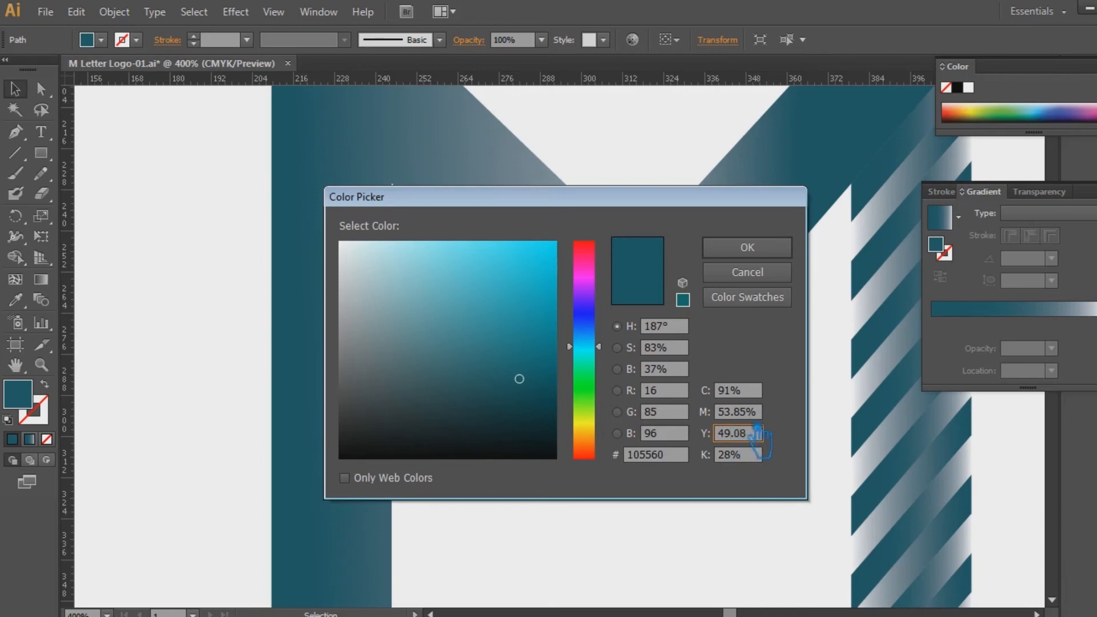
pyautogui.click(760, 398)
pyautogui.click(761, 250)
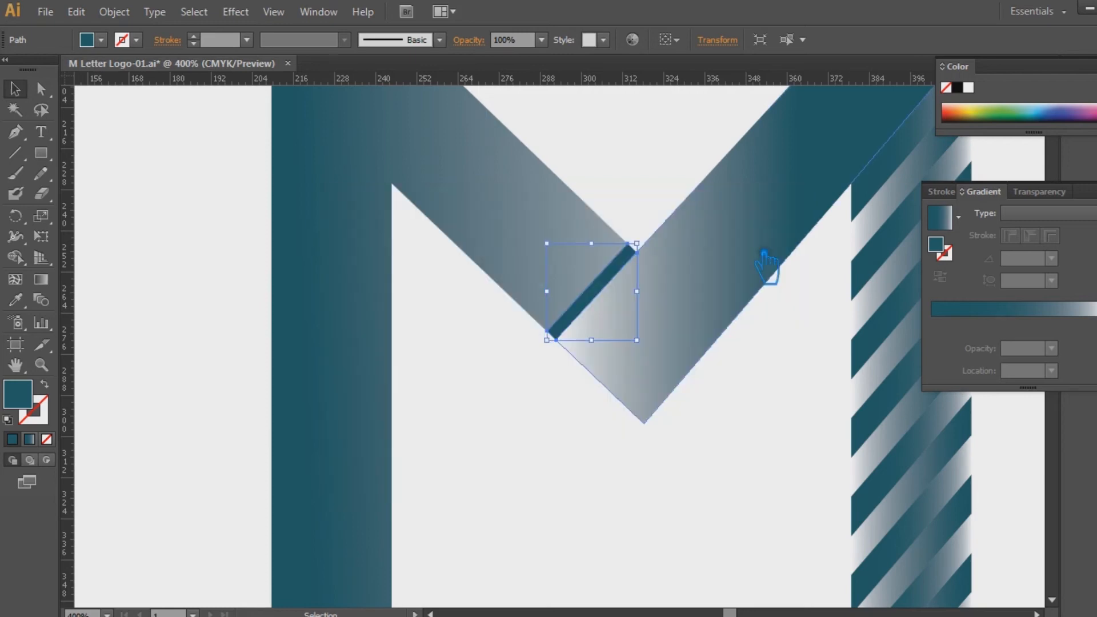
pyautogui.click(735, 423)
pyautogui.click(1096, 186)
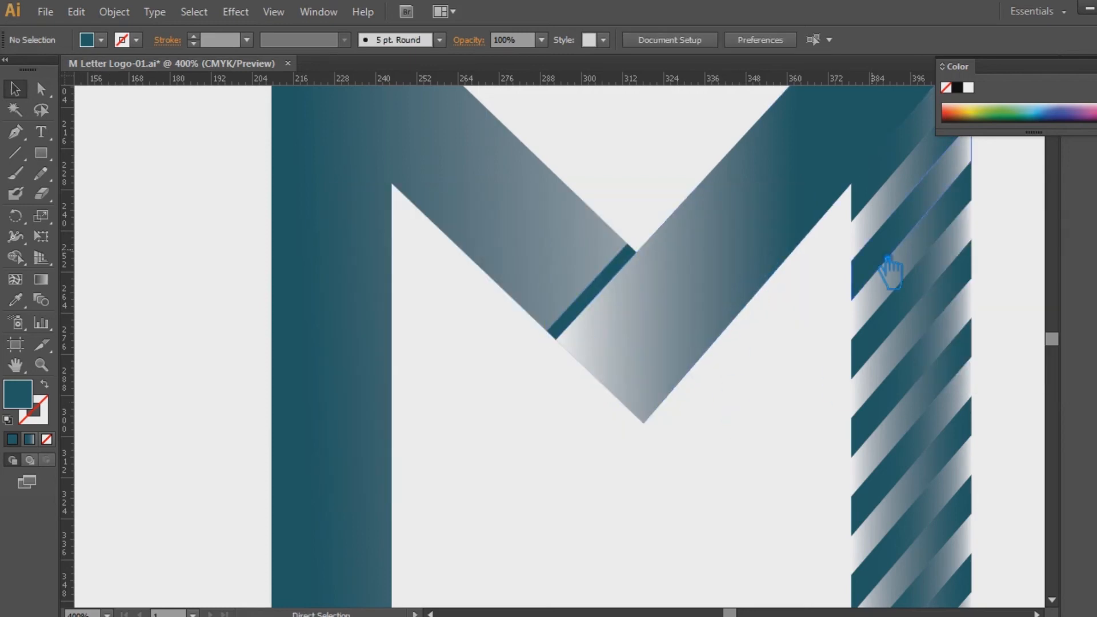
# Darken the junction strip's fill to a deeper shade of teal in the Color Picker
pyautogui.hotkey('ctrl', '-')
pyautogui.hotkey('ctrl', '-')
pyautogui.hotkey('ctrl', '-')
pyautogui.hotkey('ctrl', '+')
pyautogui.hotkey('ctrl', '+')
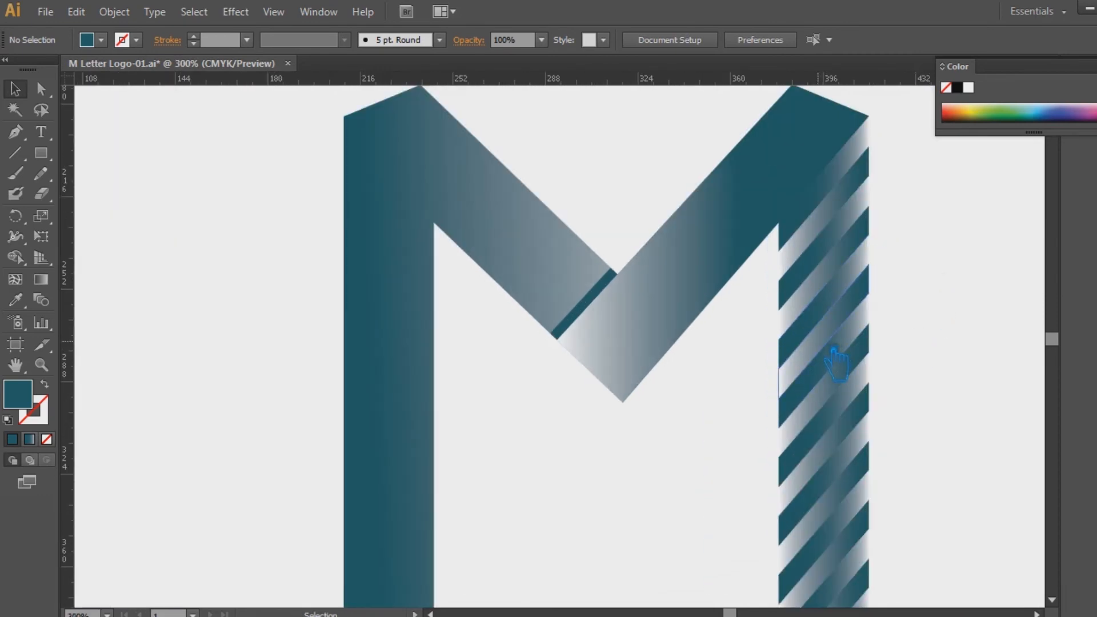
pyautogui.click(595, 311)
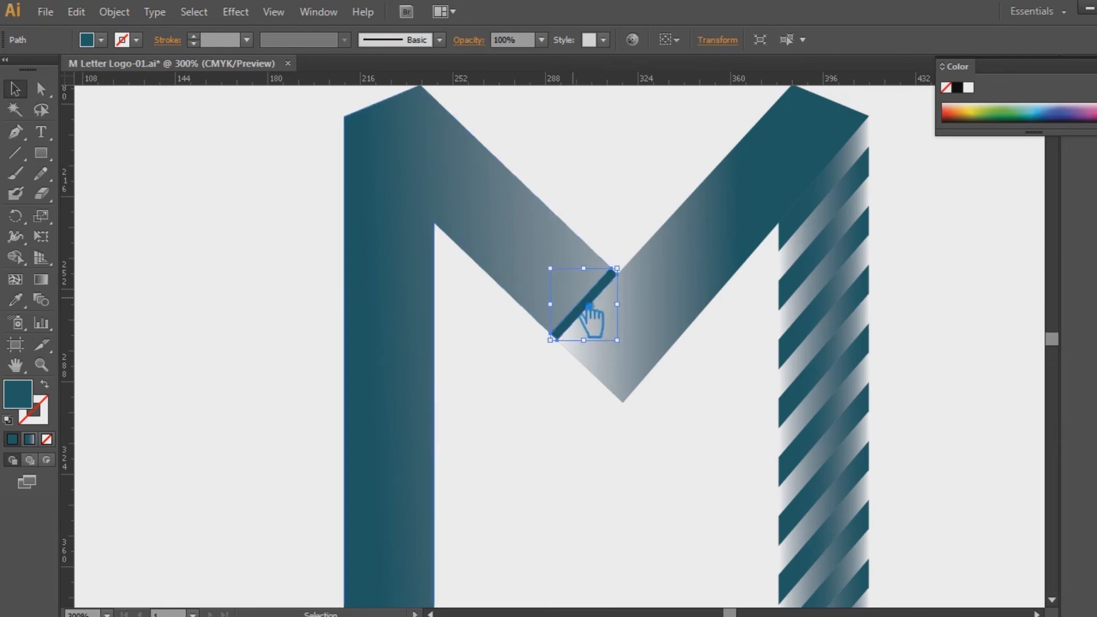
pyautogui.doubleClick(23, 403)
pyautogui.moveTo(518, 380); pyautogui.dragTo(528, 401)
pyautogui.click(747, 247)
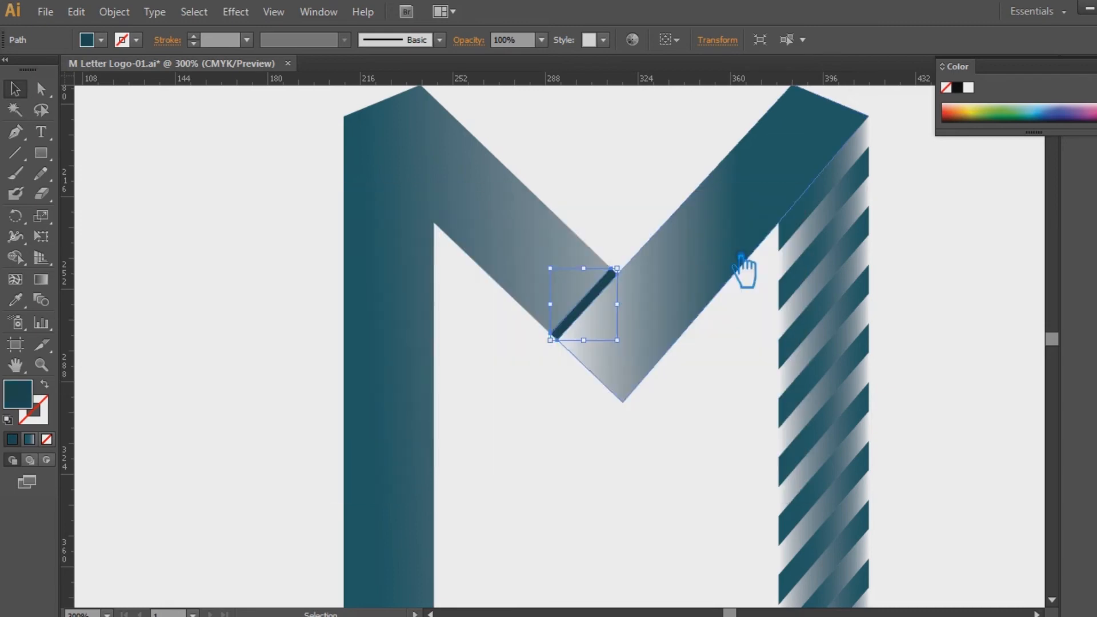
pyautogui.click(320, 299)
# Set the opacity of the right diagonal bar to 90%
pyautogui.click(661, 338)
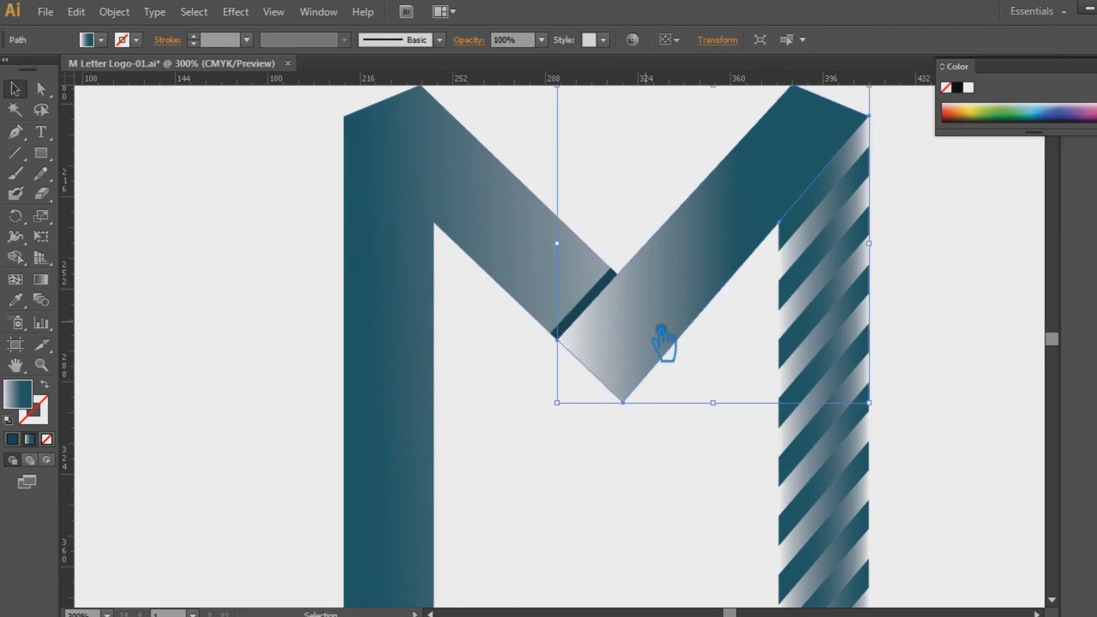
pyautogui.click(558, 269)
pyautogui.click(684, 280)
pyautogui.click(541, 40)
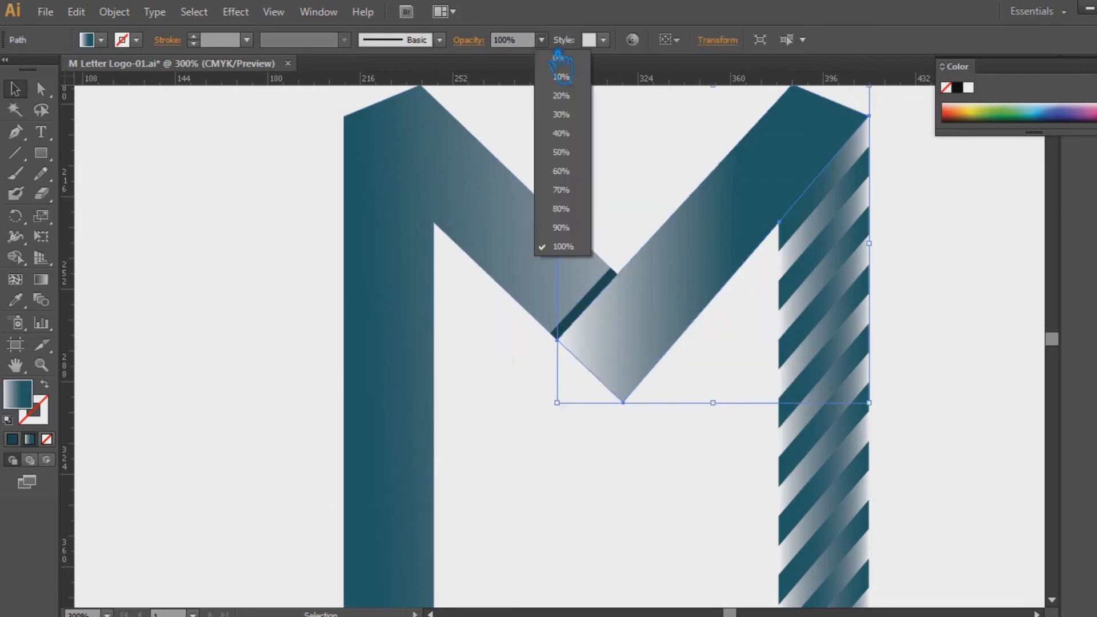
pyautogui.click(571, 226)
pyautogui.click(248, 266)
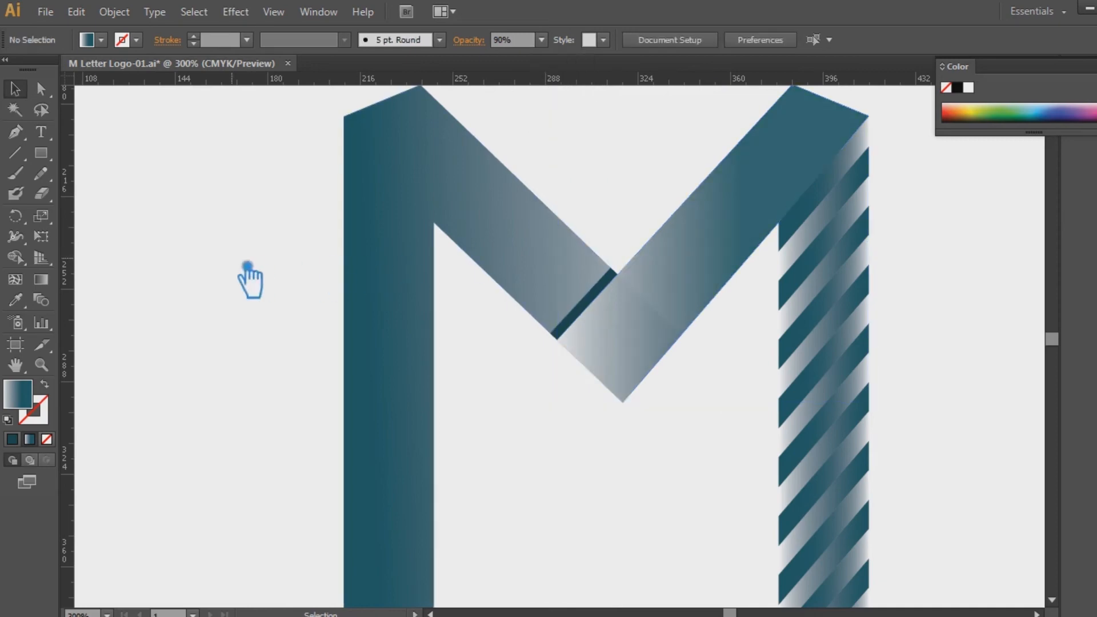
# Group all parts of the letter M and scale the group down to about 60%, keeping it near the artboard's centre
pyautogui.hotkey('ctrl', '1')
pyautogui.moveTo(754, 509); pyautogui.dragTo(402, 220)
pyautogui.hotkey('ctrl', 'g')
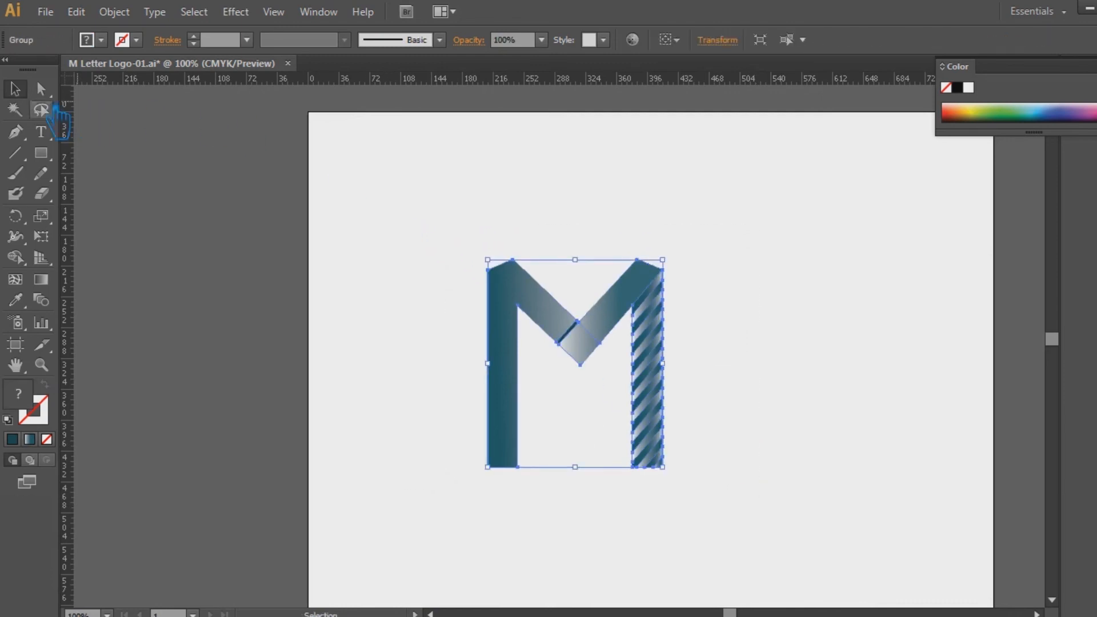
pyautogui.moveTo(663, 261); pyautogui.dragTo(648, 310)
pyautogui.moveTo(627, 378); pyautogui.dragTo(666, 375)
pyautogui.click(793, 379)
# Paste the copied text group "M LETTER LOGO" with "TAGLINE HERE" and place it below the letter M
pyautogui.hotkey('ctrl', '+')
pyautogui.hotkey('ctrl', '+')
pyautogui.moveTo(808, 388); pyautogui.dragTo(769, 326)
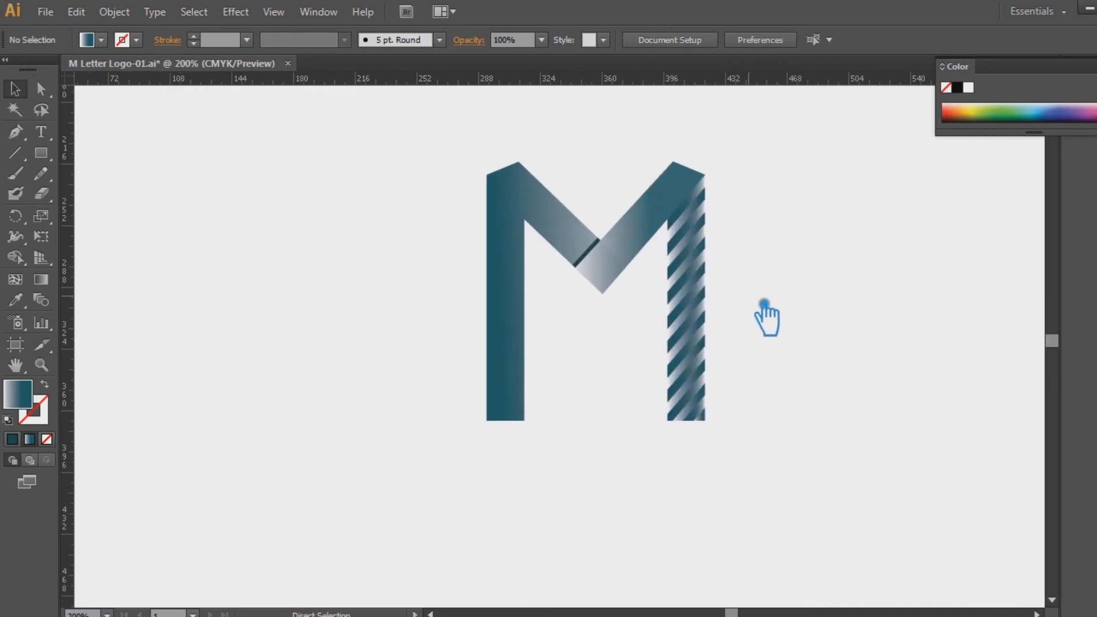
pyautogui.hotkey('ctrl', 'v')
pyautogui.moveTo(792, 424); pyautogui.dragTo(772, 501)
pyautogui.click(849, 350)
# Align the letter M and the text group to each other by their horizontal centres
pyautogui.moveTo(911, 517); pyautogui.dragTo(506, 260)
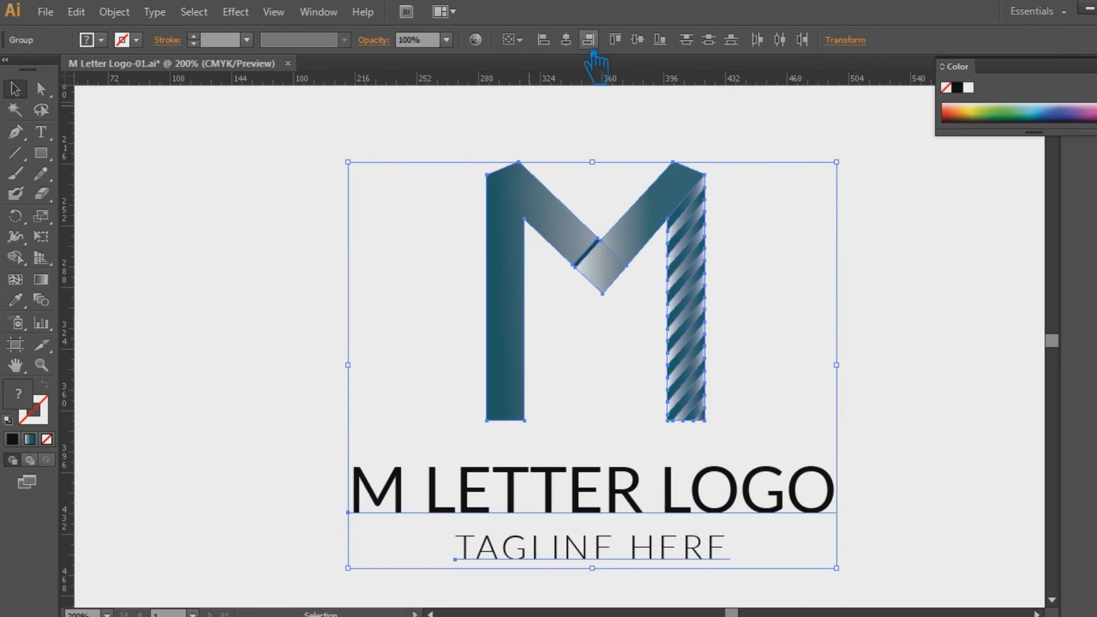
pyautogui.click(565, 39)
pyautogui.click(922, 332)
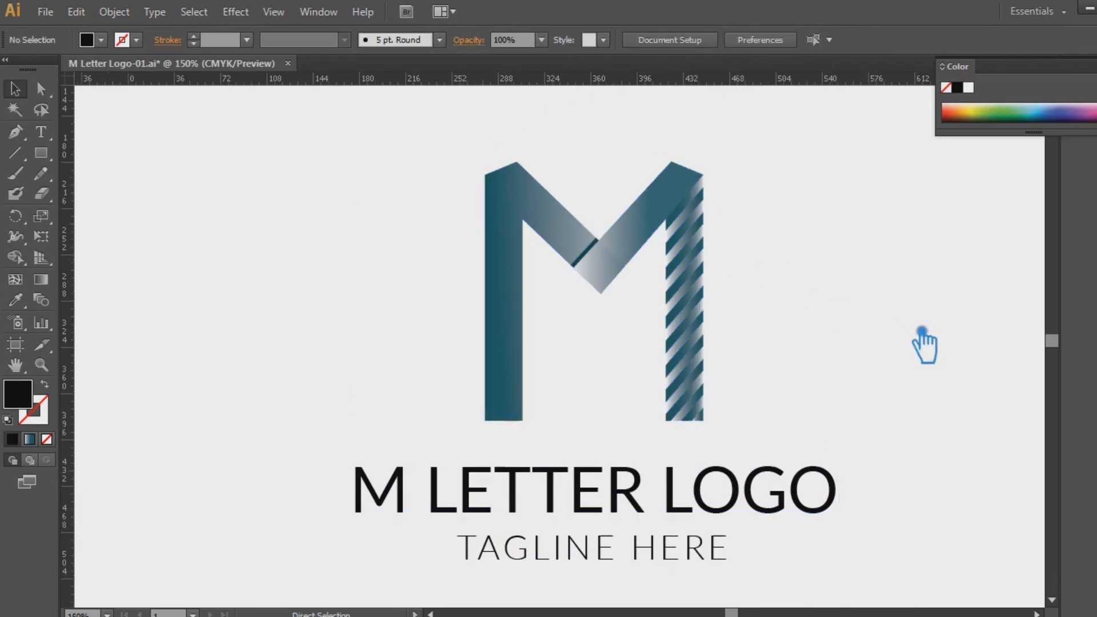
# Nudge the title and tagline group slightly upward, closer to the letter M
pyautogui.hotkey('ctrl', '0')
pyautogui.click(500, 393)
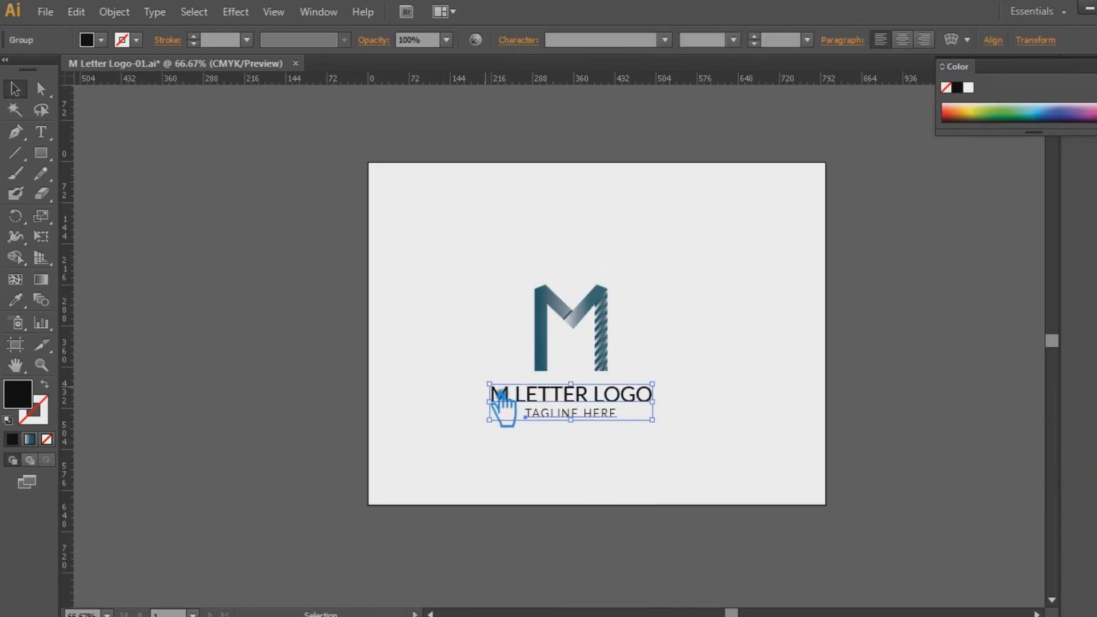
pyautogui.hotkey('shift', 'Up')
pyautogui.click(713, 363)
pyautogui.moveTo(698, 433); pyautogui.dragTo(448, 303)
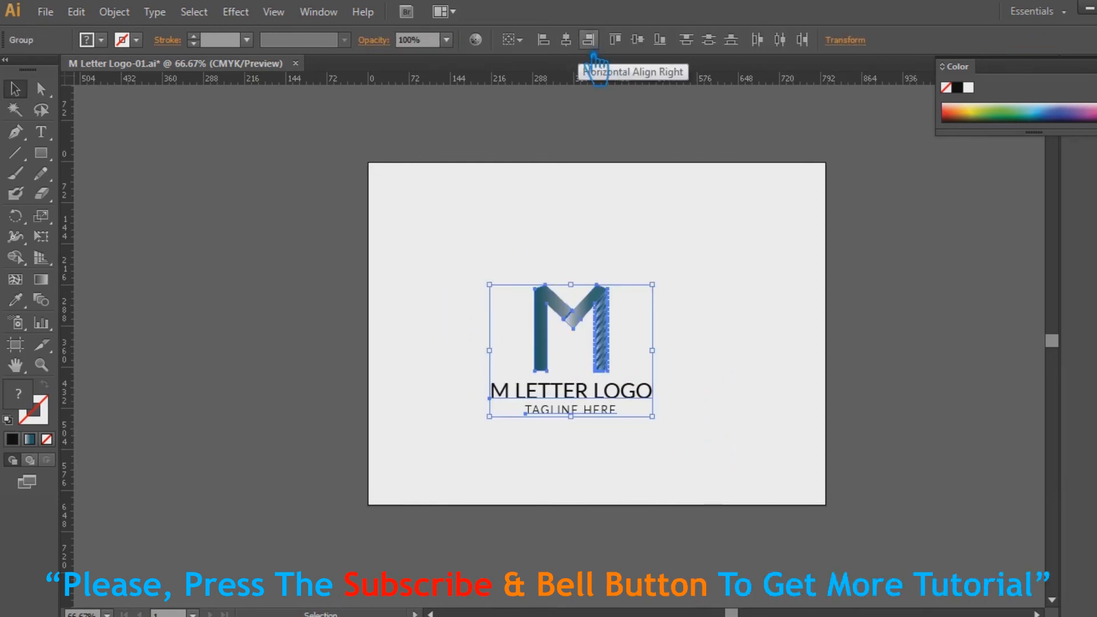
pyautogui.hotkey('ctrl', '+')
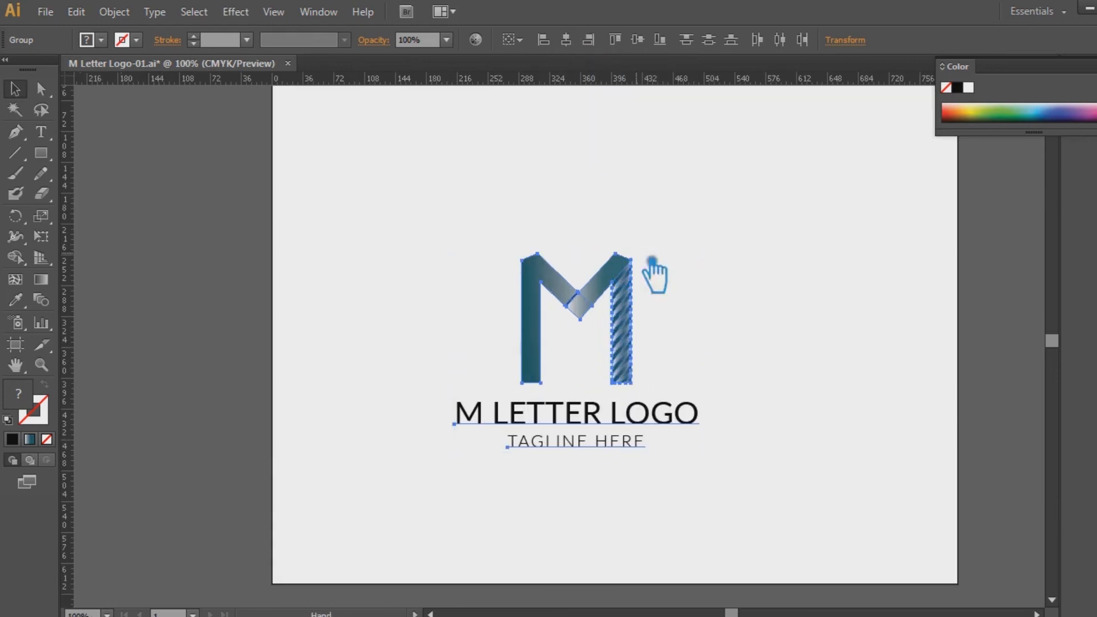
pyautogui.moveTo(529, 371); pyautogui.dragTo(559, 367)
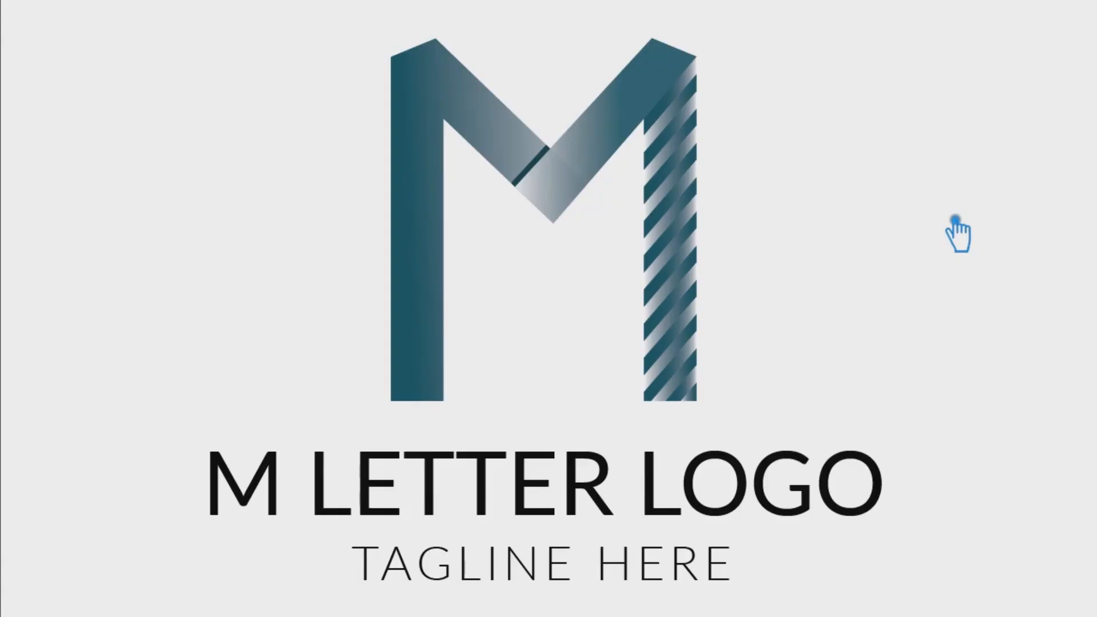